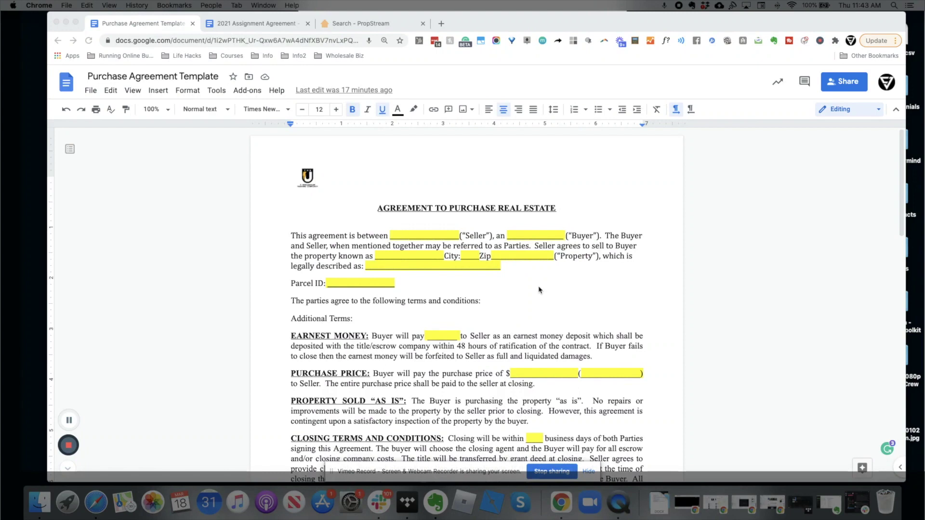
- Switch from the agreement to the PropStream property search
scroll(539, 290, down, 1)
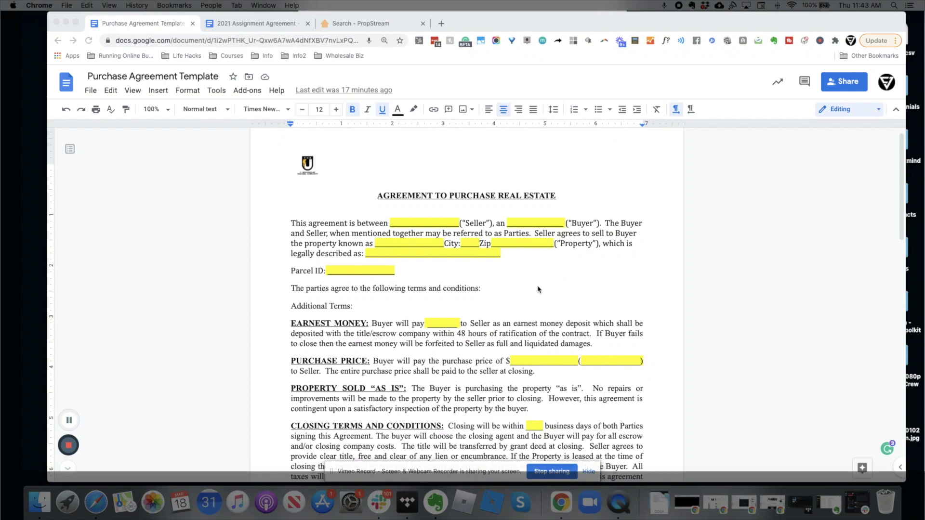
scroll(496, 272, down, 1)
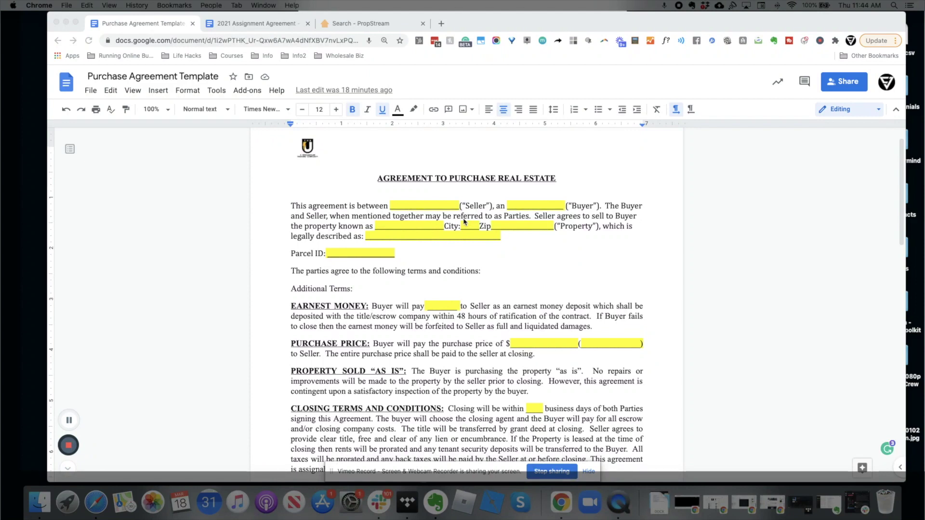
right_click(372, 29)
right_click(361, 28)
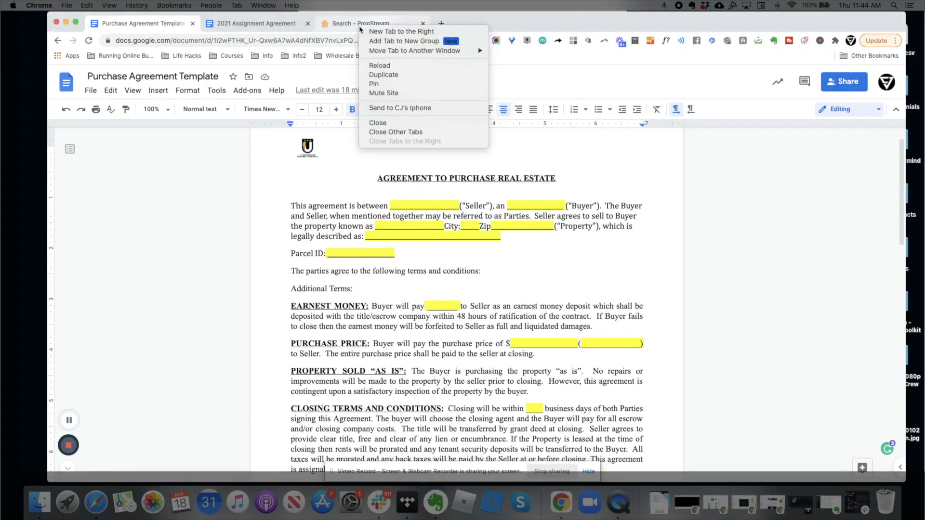
right_click(345, 27)
right_click(339, 28)
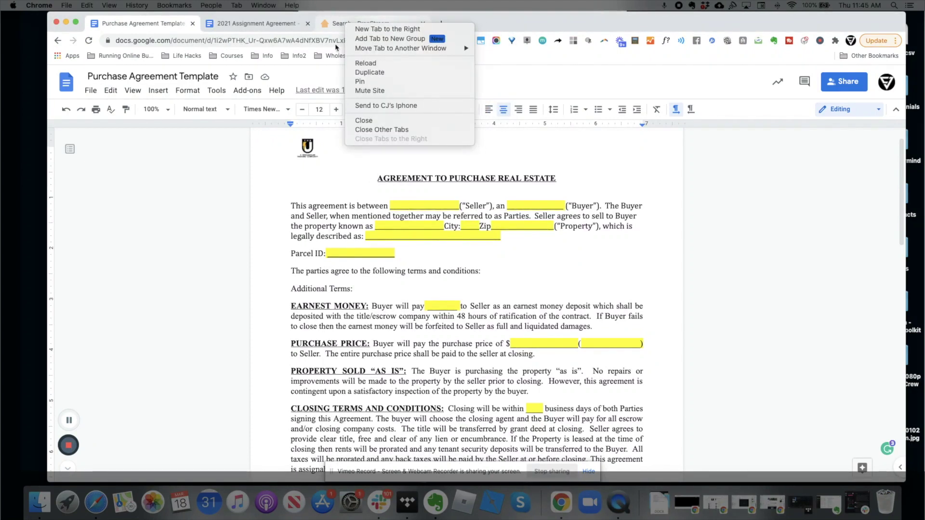
key(Escape)
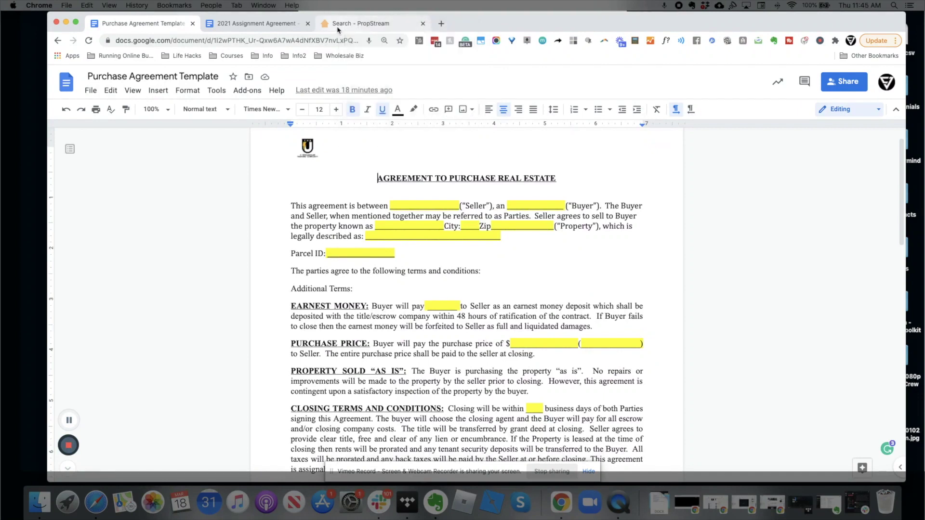
click(338, 26)
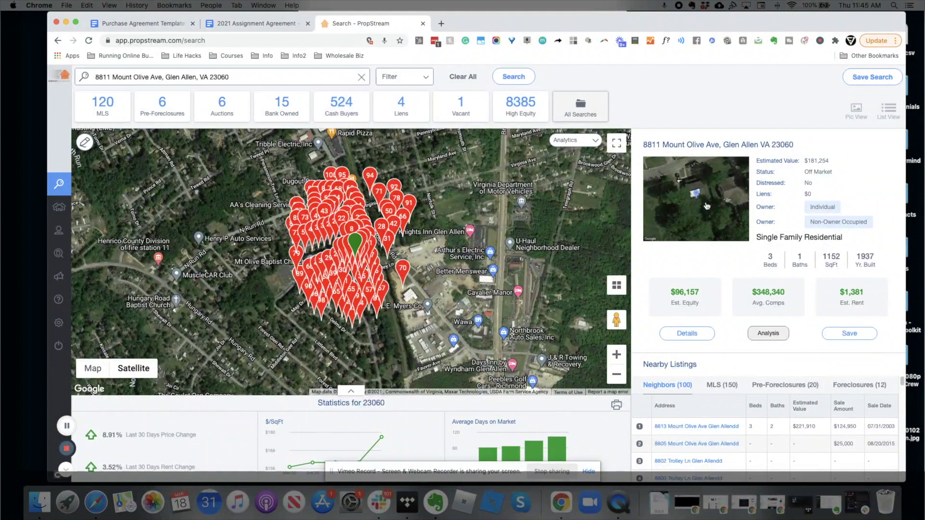
- Open the property's full details, glance at Comparables, and review the owners' names
click(686, 335)
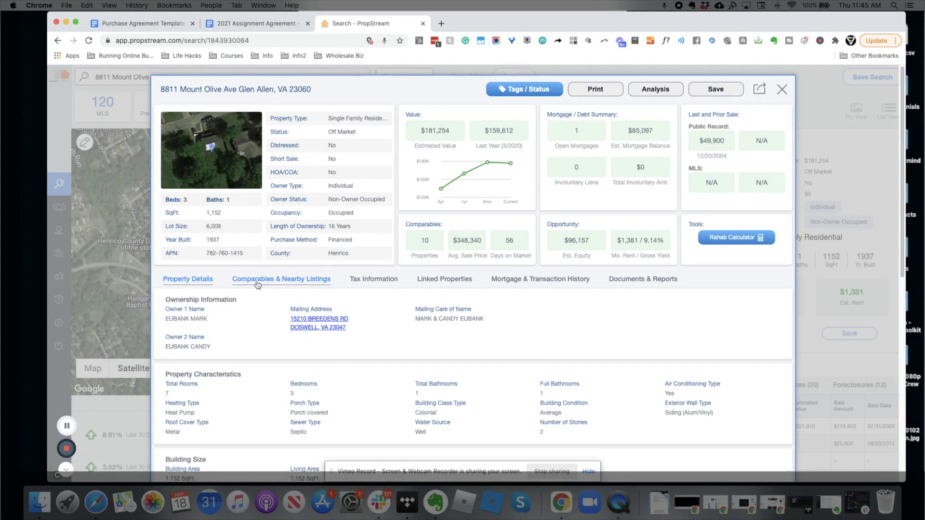
click(258, 284)
scroll(243, 303, down, 1)
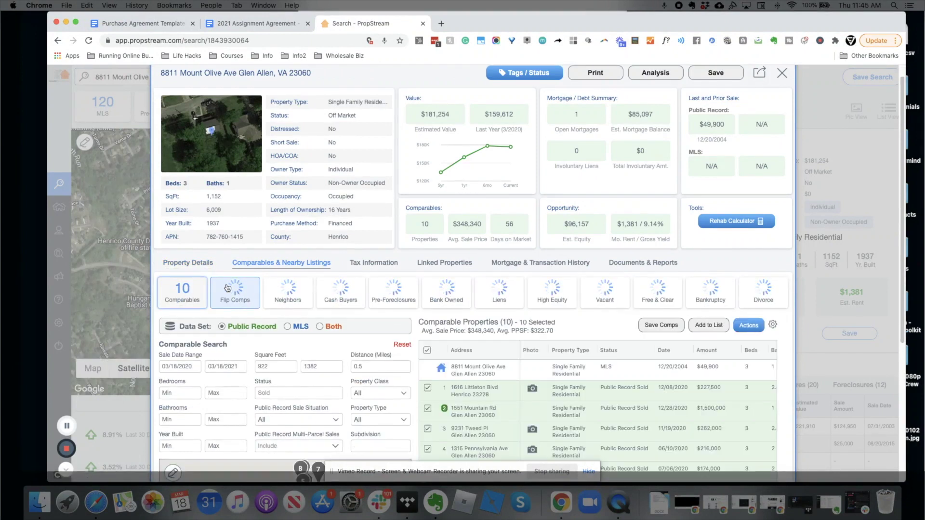
click(204, 264)
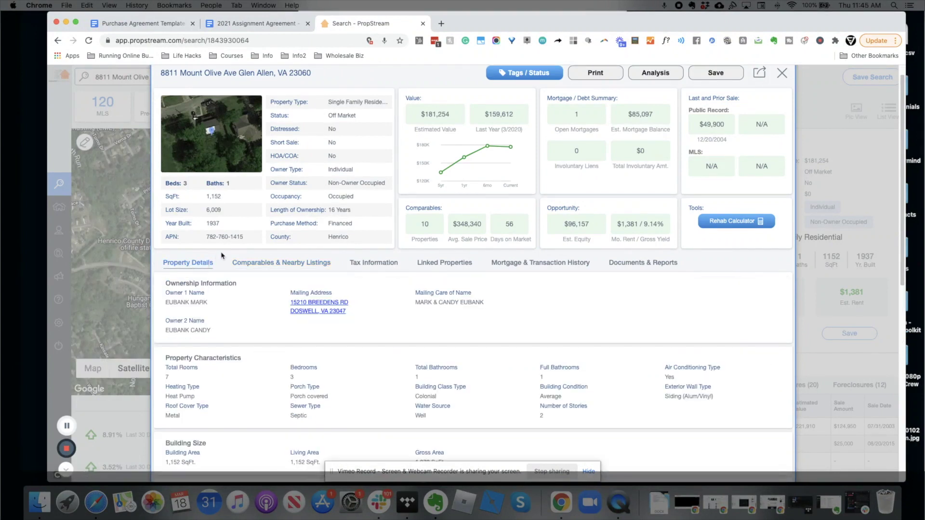
scroll(193, 270, down, 2)
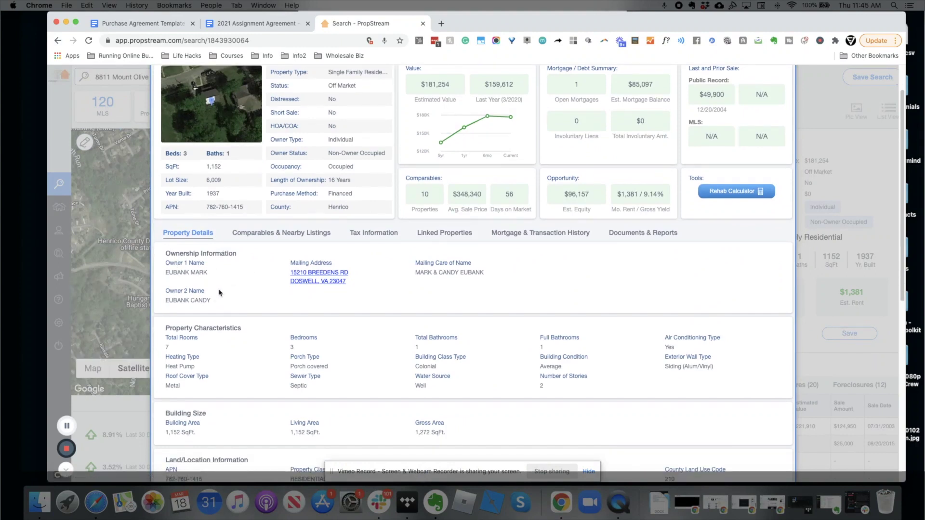
scroll(217, 293, down, 3)
scroll(218, 293, up, 3)
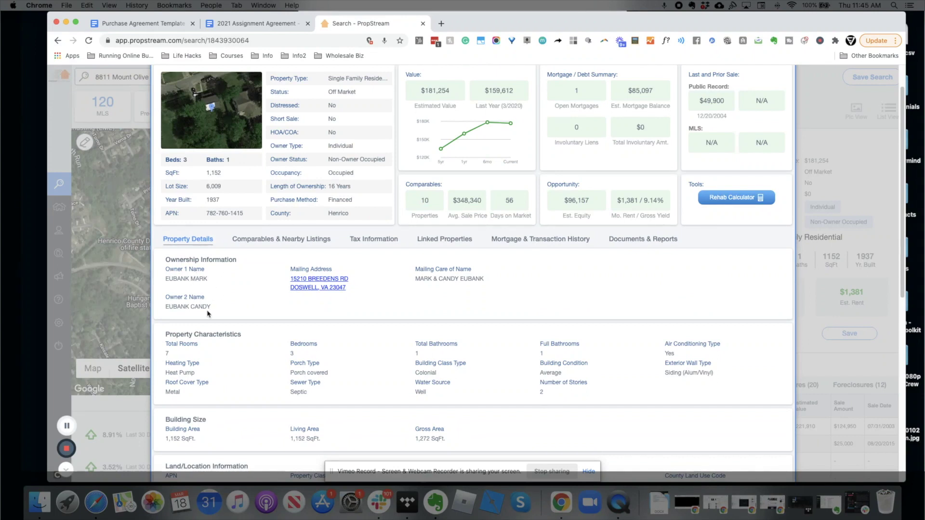
drag(486, 280, 416, 280)
click(415, 280)
- Type both owners' names into the Seller blank, checking them against PropStream
click(142, 23)
click(396, 206)
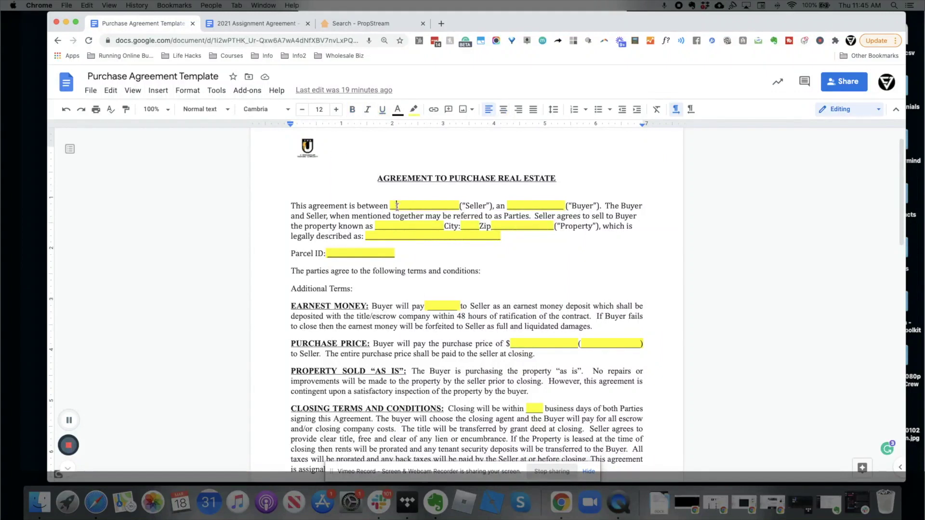
text(Mark)
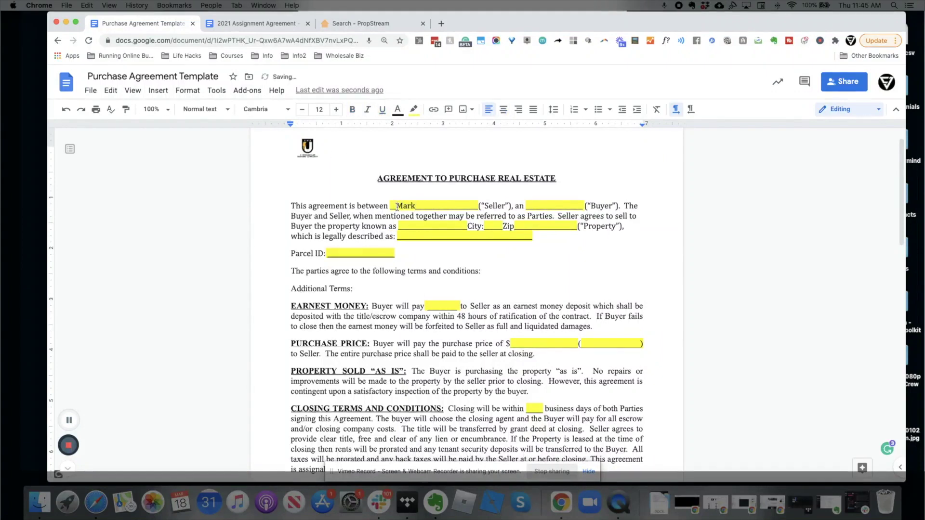
click(364, 23)
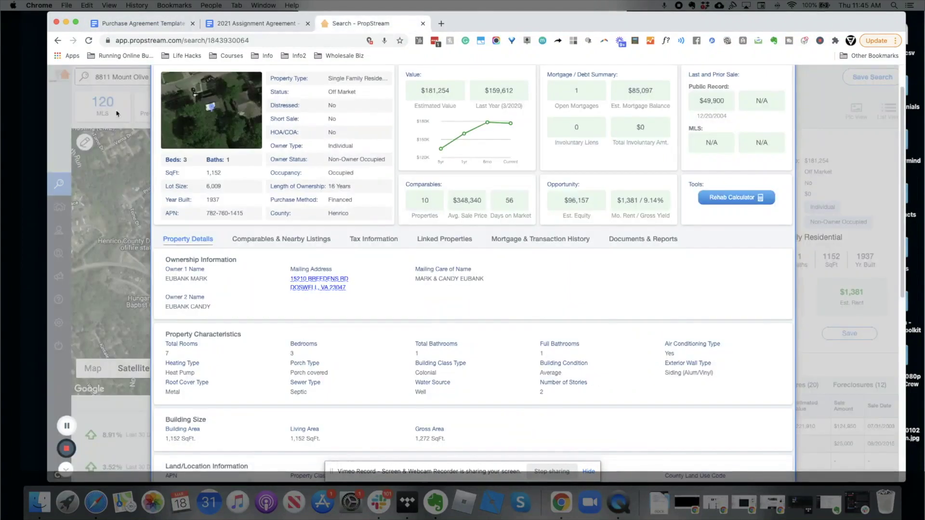
click(140, 24)
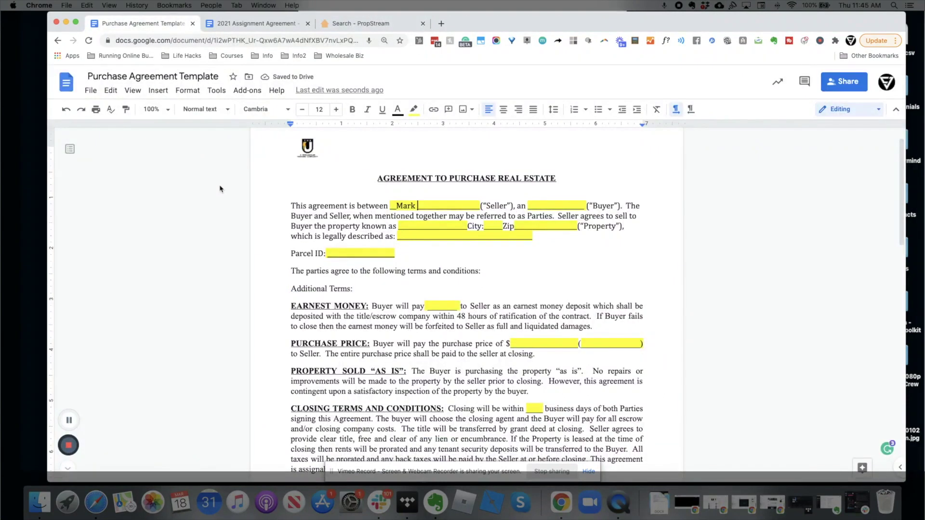
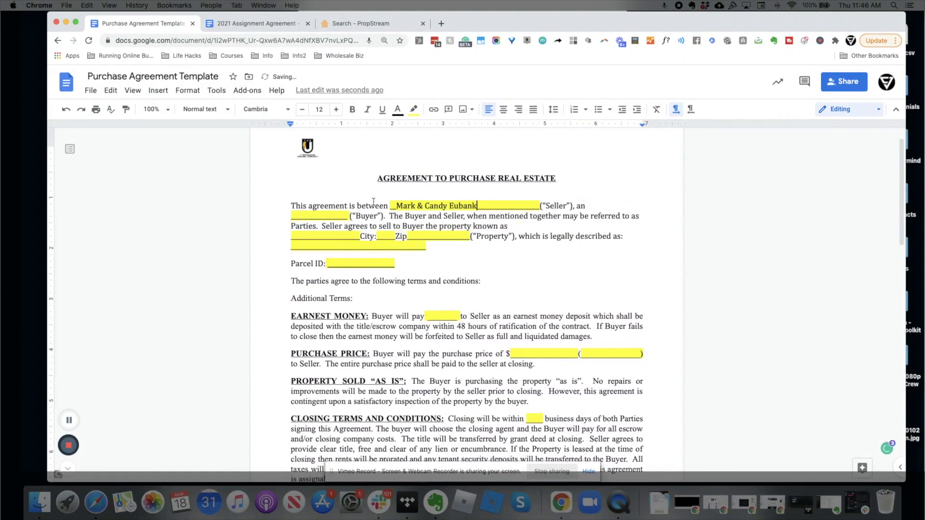
- Move to the Buyer blank after rechecking the PropStream property details
click(297, 217)
click(366, 24)
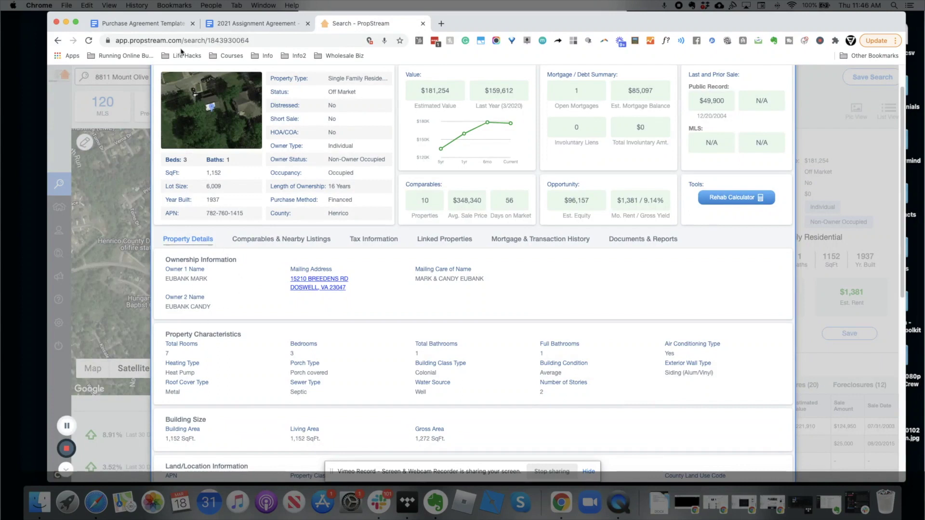
click(166, 29)
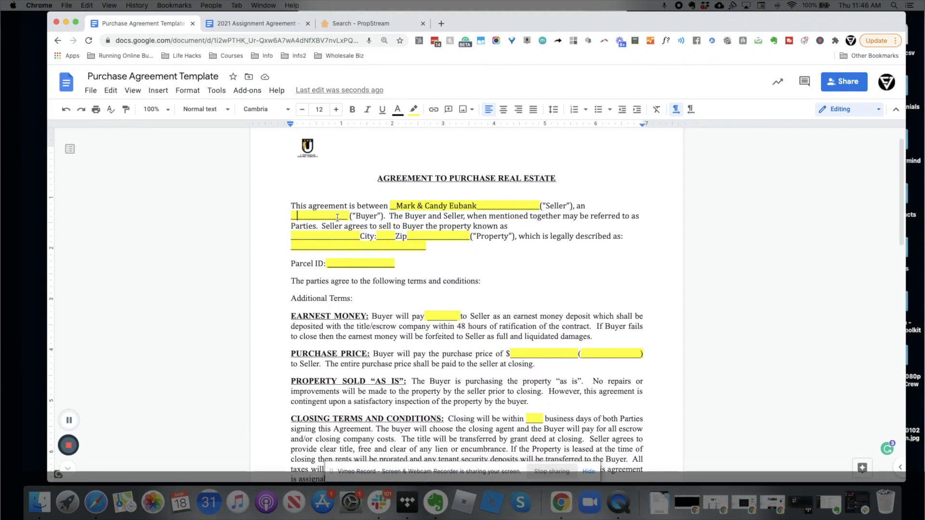
- Type 'Charged Up Buyers LLC' into the Buyer blank
text(Charged Up Bu)
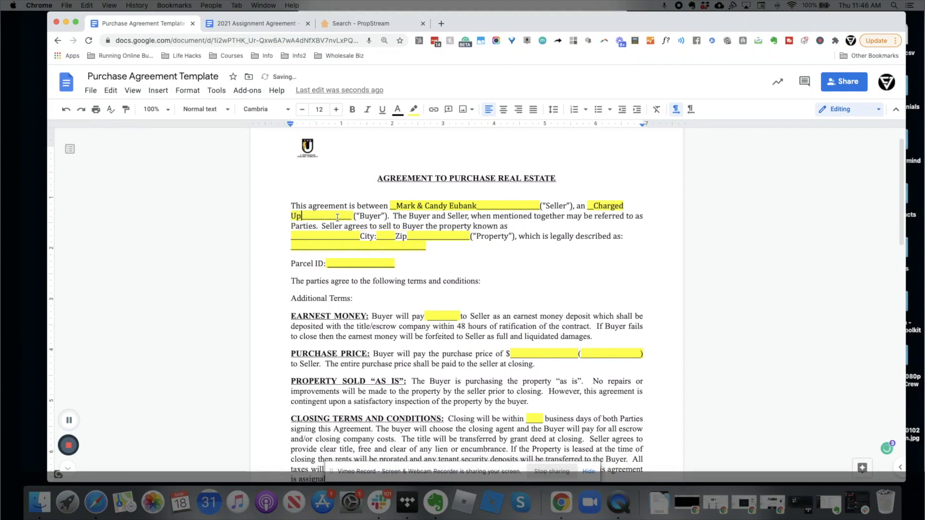
text(yers)
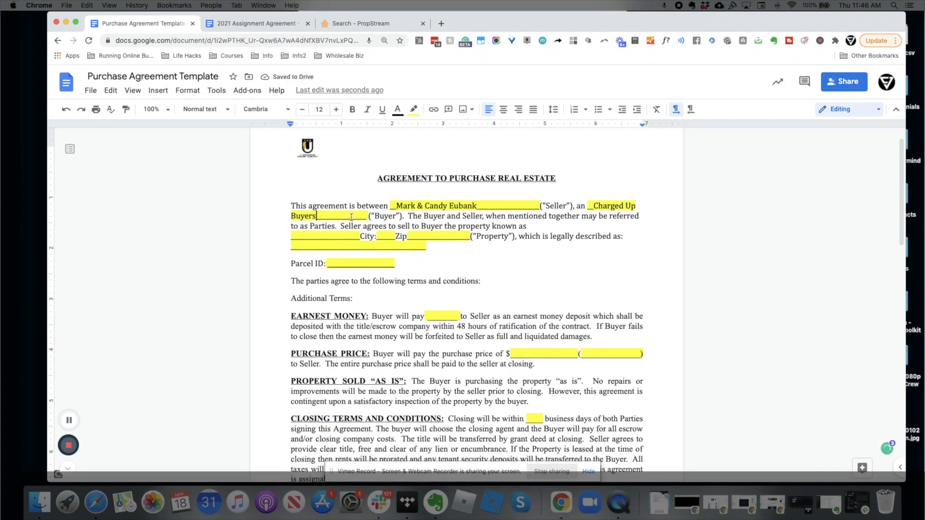
text( LLC)
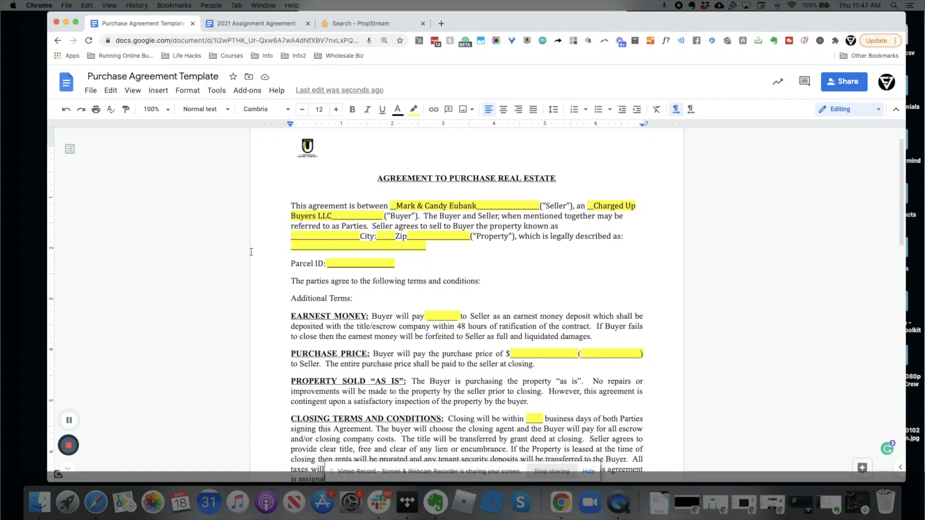
- Enter the property's street address, including 'Ave', in the address blank
click(296, 235)
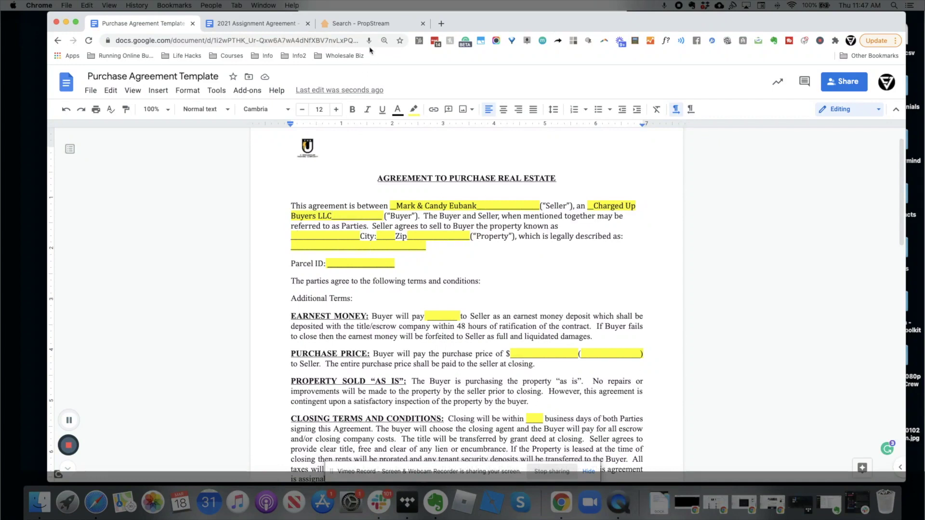
click(357, 25)
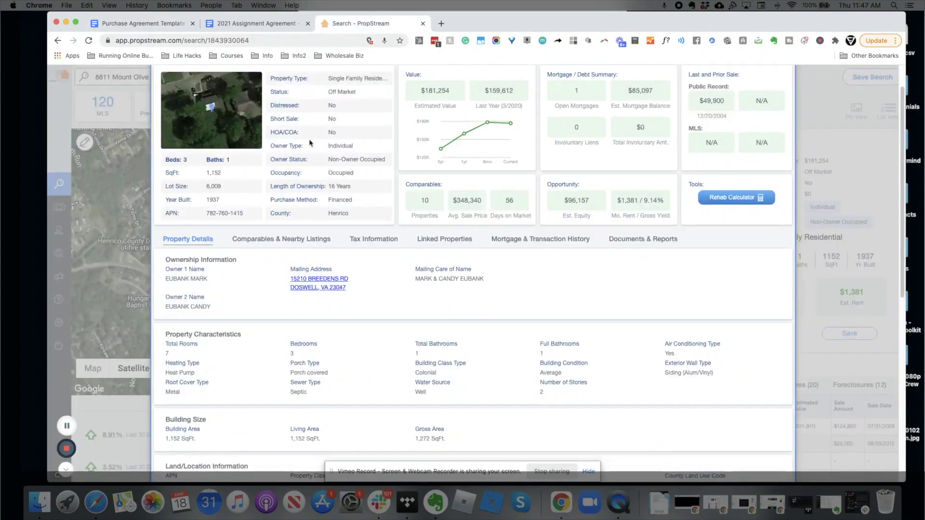
click(159, 24)
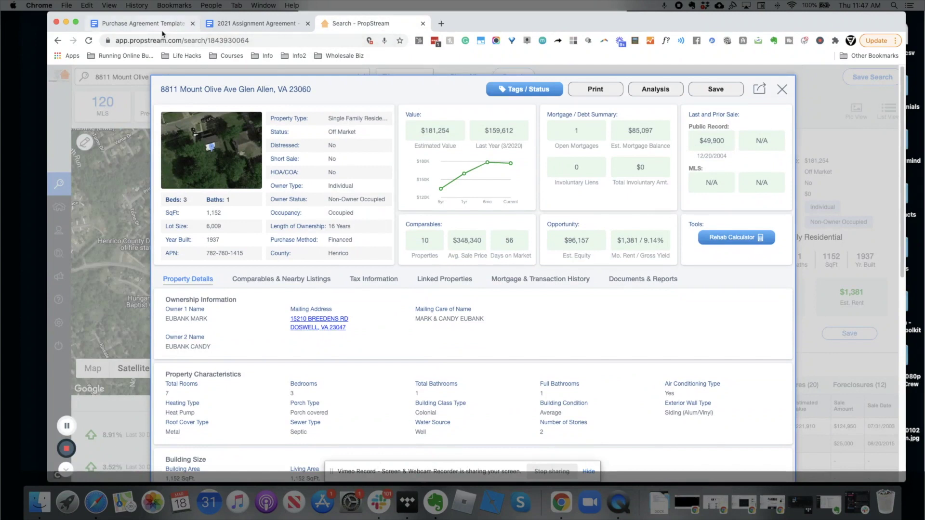
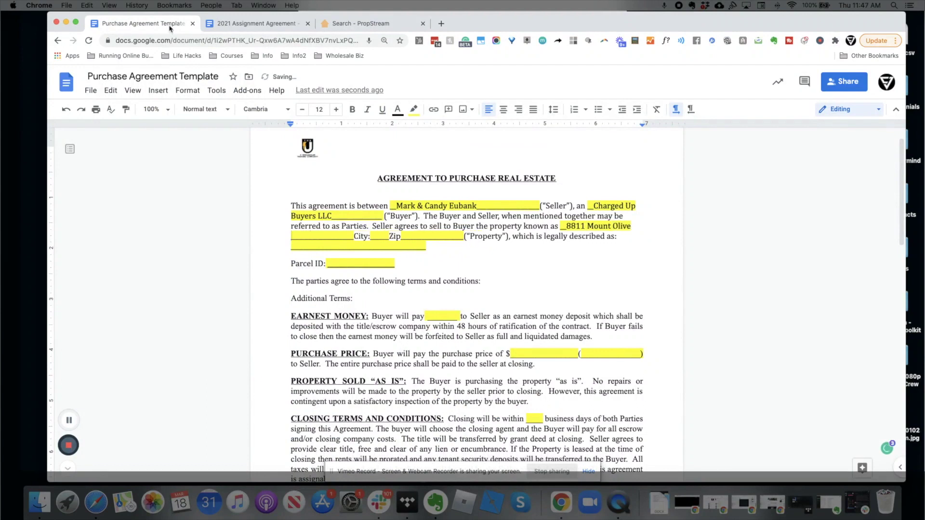
click(323, 22)
click(137, 28)
text(Ave)
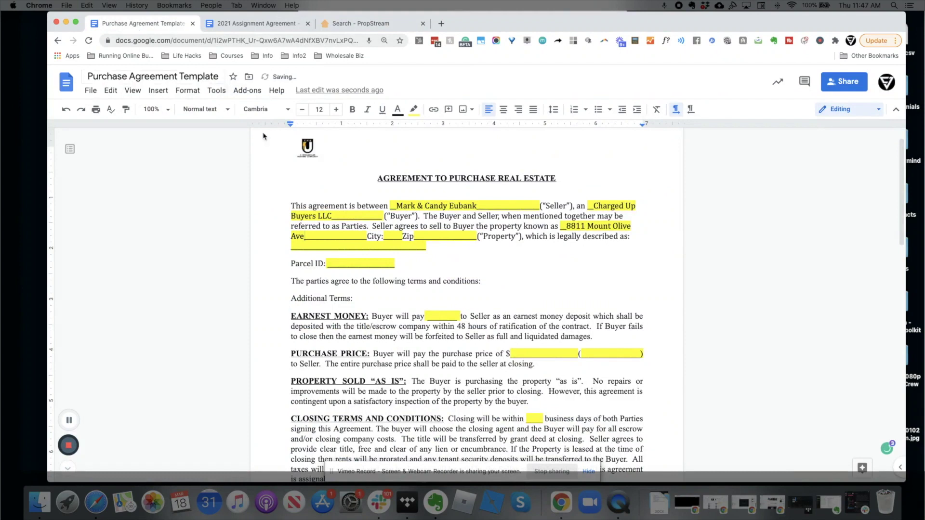
- Trim the extra underscores before City: and fill in the city, state and zip code
click(366, 238)
key(BackSpace)
key(BackSpace)
key(BackSpace)
key(BackSpace)
key(BackSpace)
key(BackSpace)
key(BackSpace)
key(BackSpace)
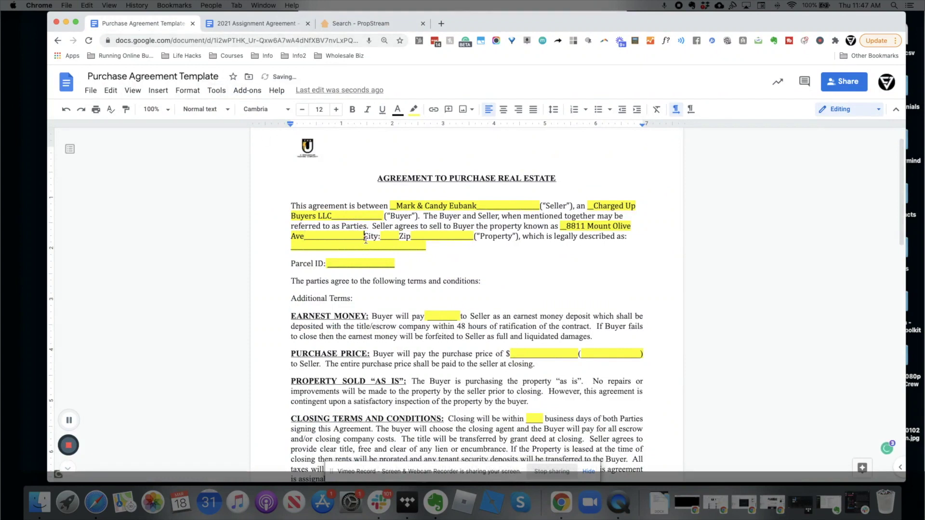
key(BackSpace)
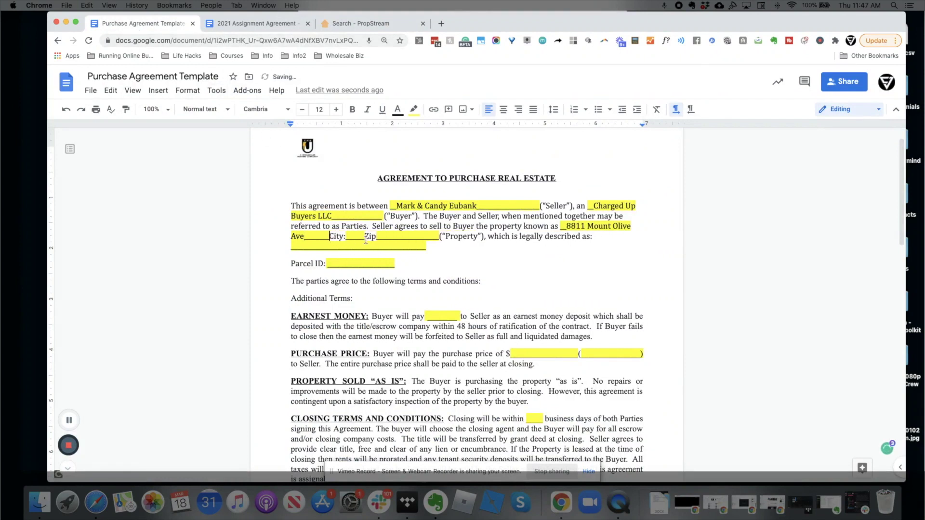
key(Right)
key(Right)
key(Right)
key(Right)
key(Right)
click(354, 24)
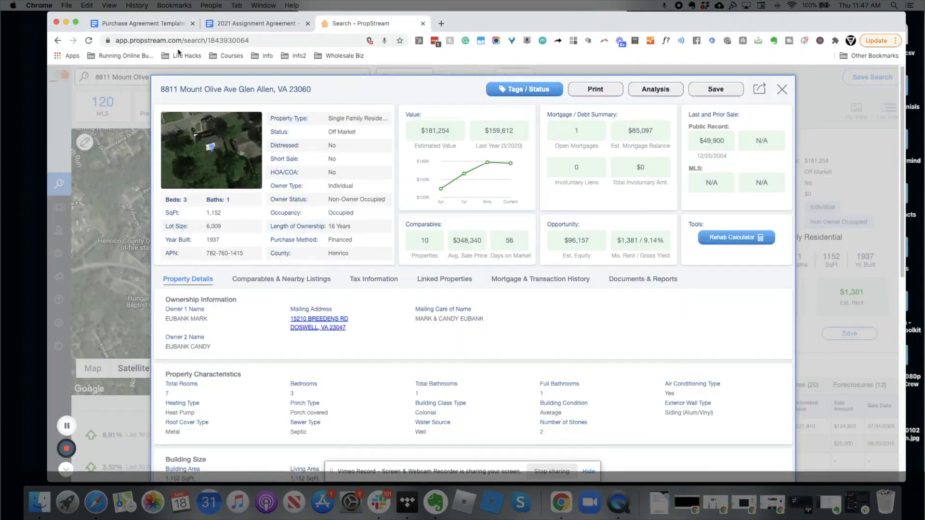
click(147, 24)
text(Glen Allen)
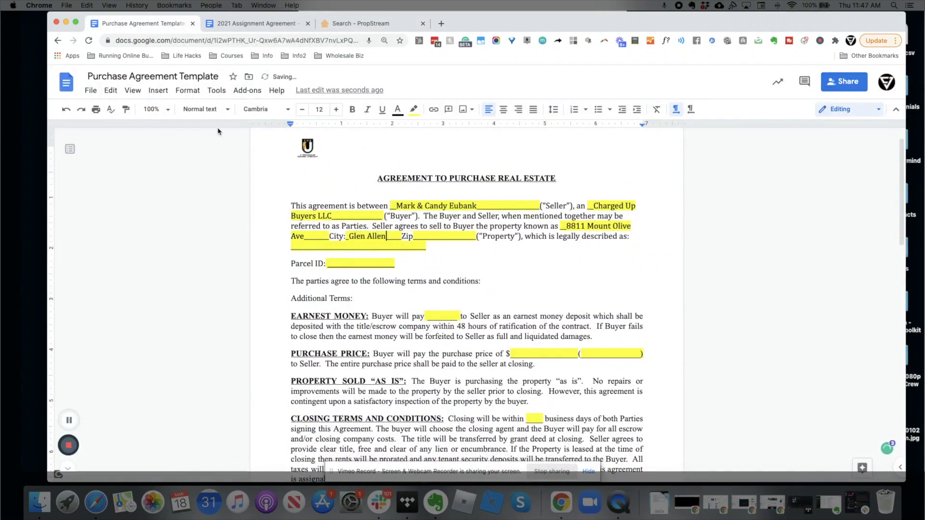
text( V)
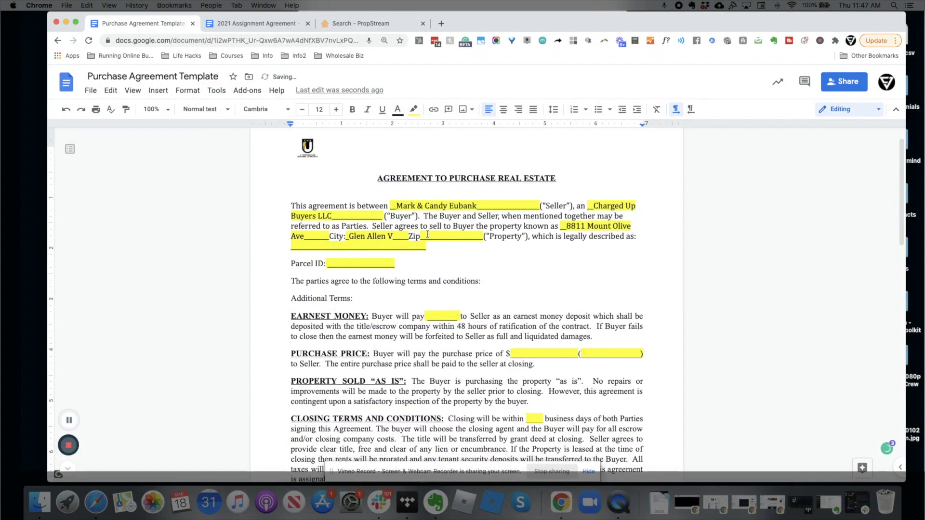
text(A___Zip_23060)
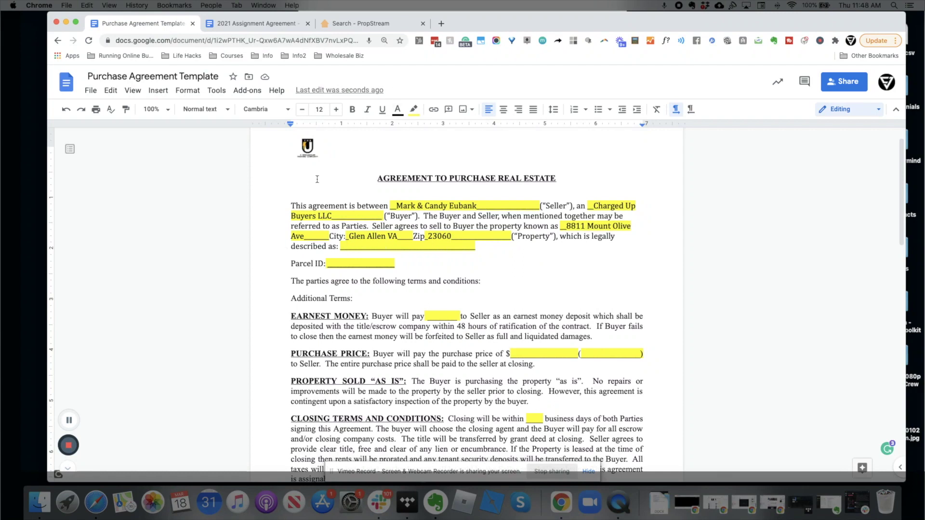
click(358, 23)
- Scroll to the Land/Location and Legal Description sections and try selecting the legal description
scroll(303, 223, down, 5)
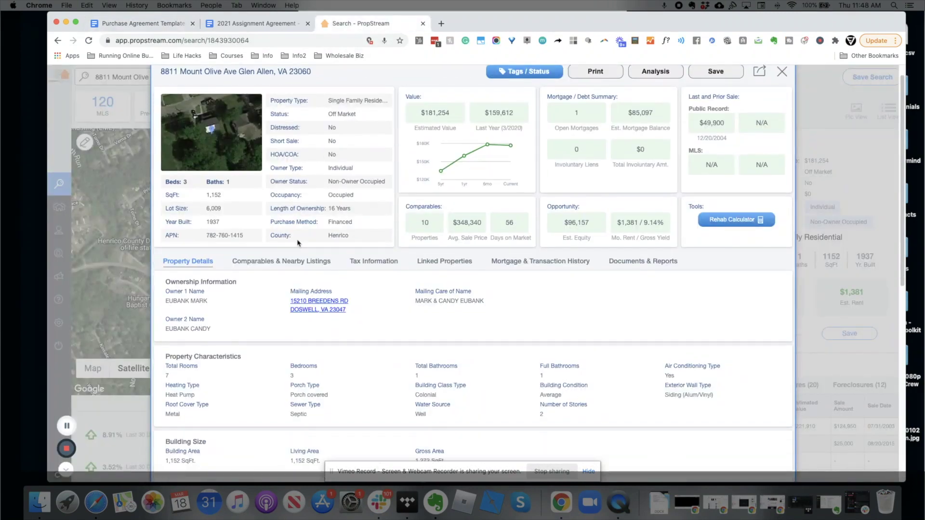
scroll(299, 243, down, 3)
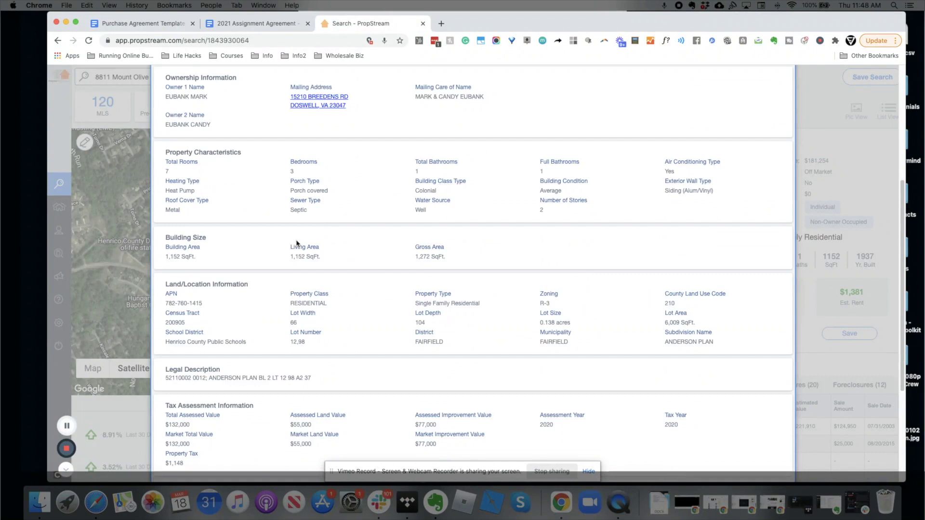
scroll(201, 254, up, 7)
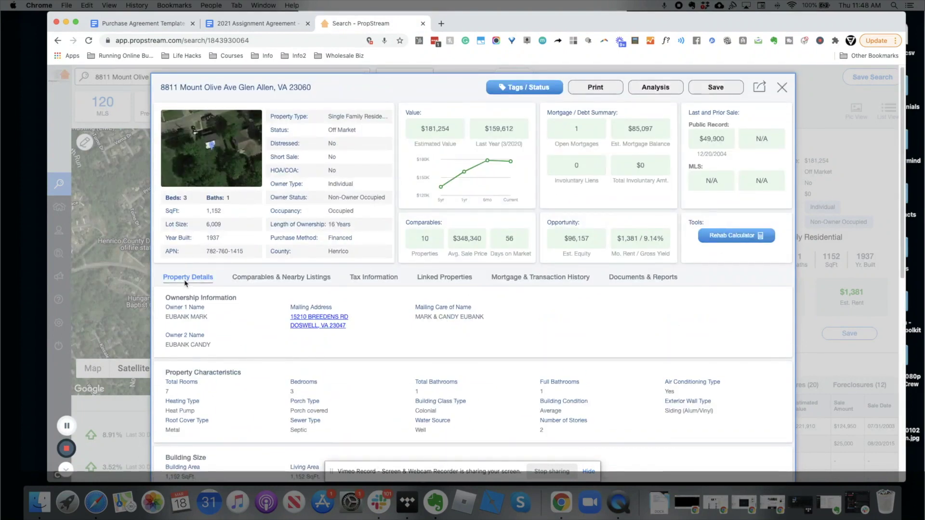
scroll(186, 287, down, 8)
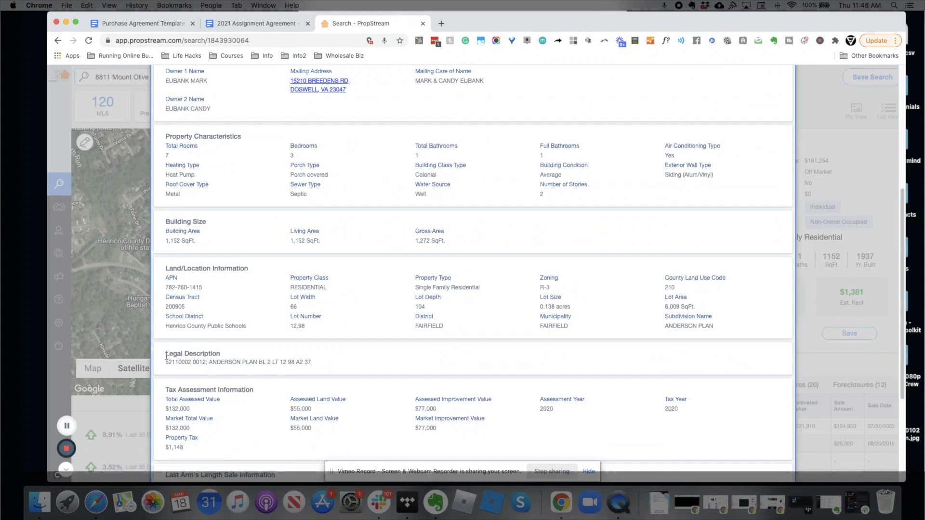
drag(165, 356, 238, 355)
click(238, 355)
drag(165, 354, 231, 357)
click(224, 357)
- Copy the full Legal Description line from PropStream for use in the agreement
triple_click(178, 362)
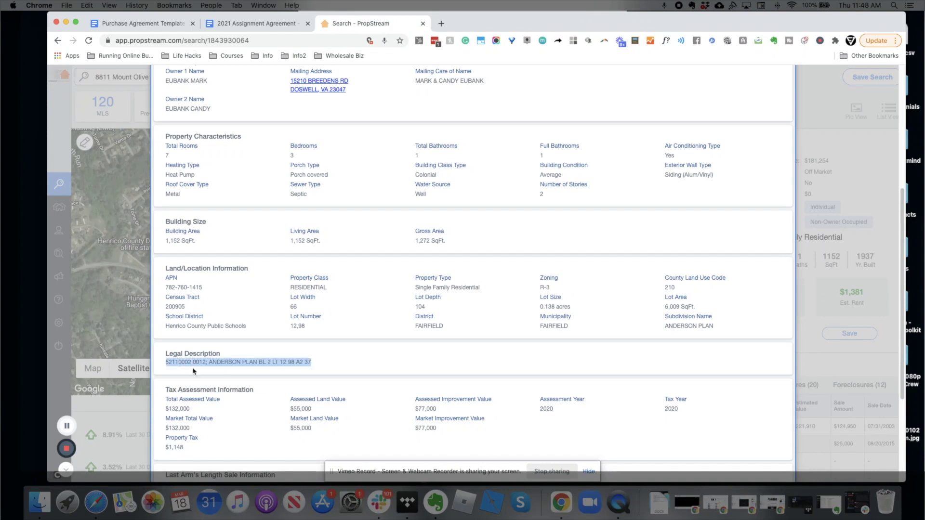
right_click(200, 365)
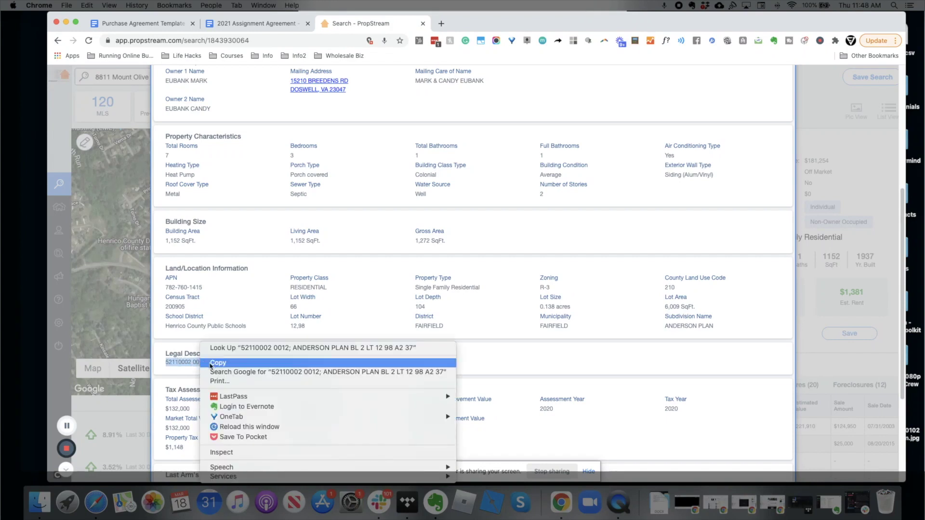
click(209, 363)
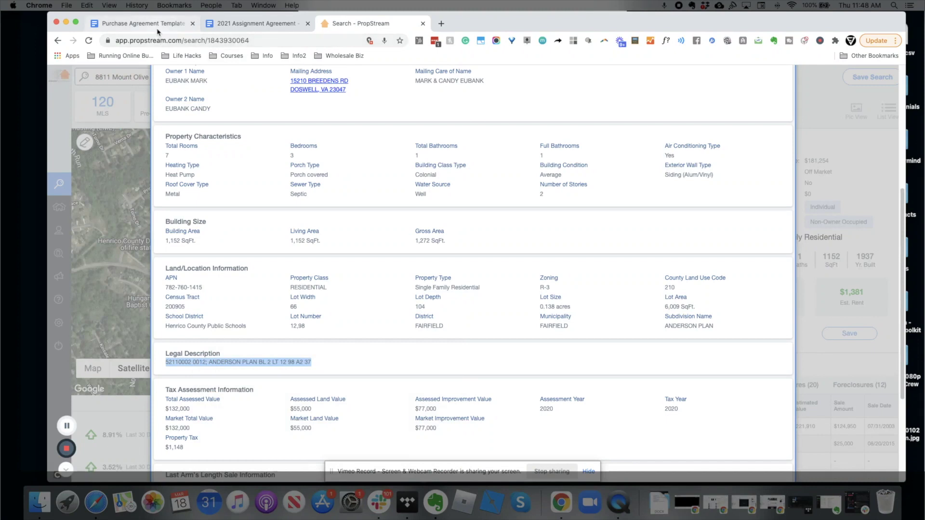
click(161, 24)
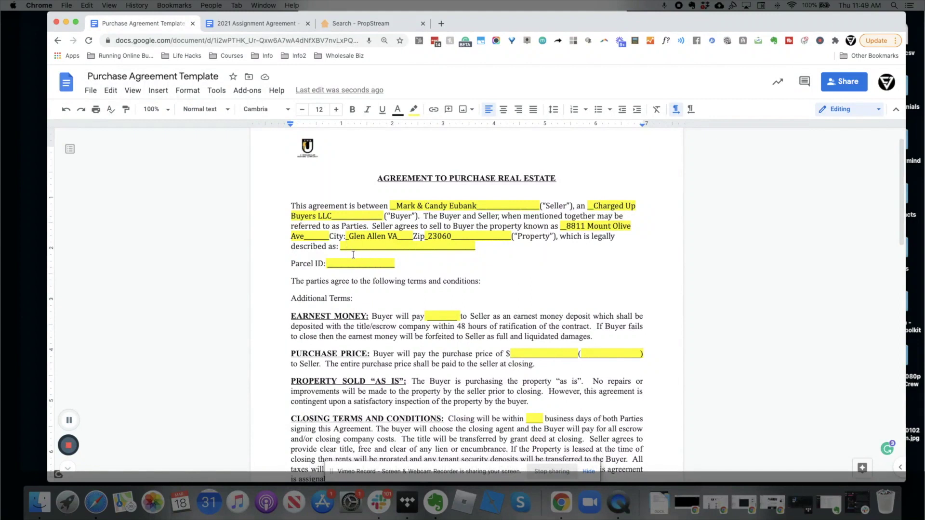
click(347, 23)
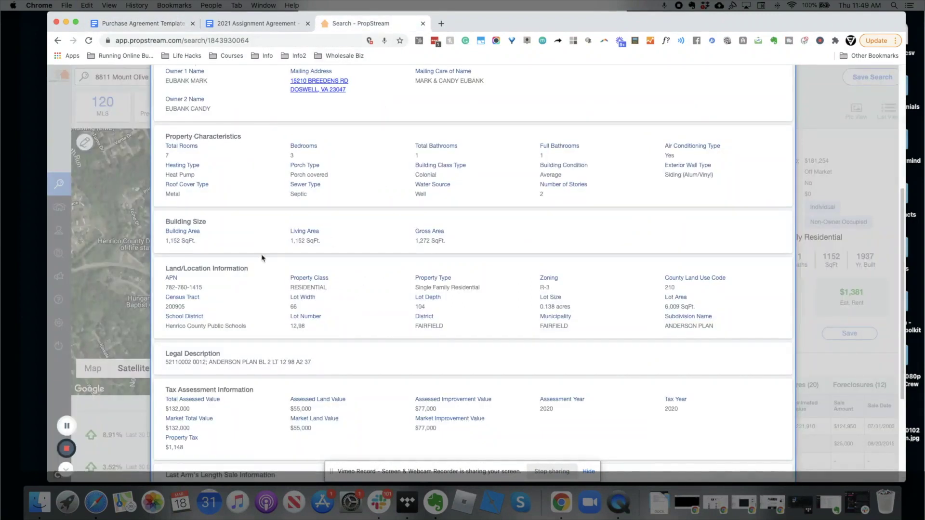
triple_click(238, 362)
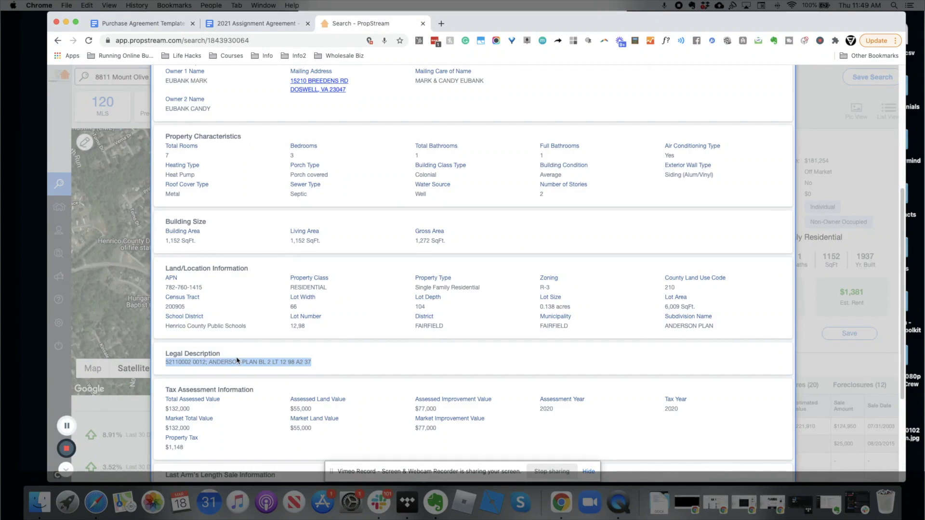
click(139, 23)
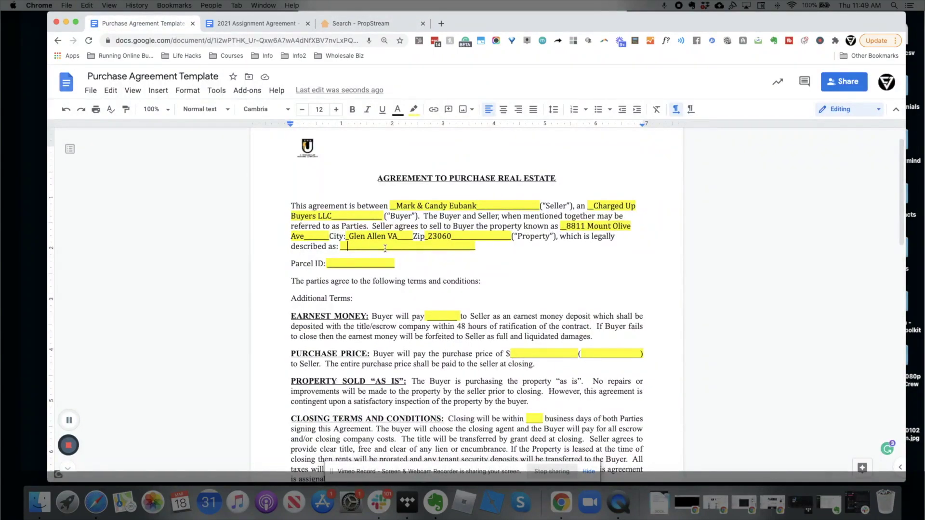
- Type the placeholder 'xyz legal' into the 'described as:' blank
drag(483, 250, 476, 246)
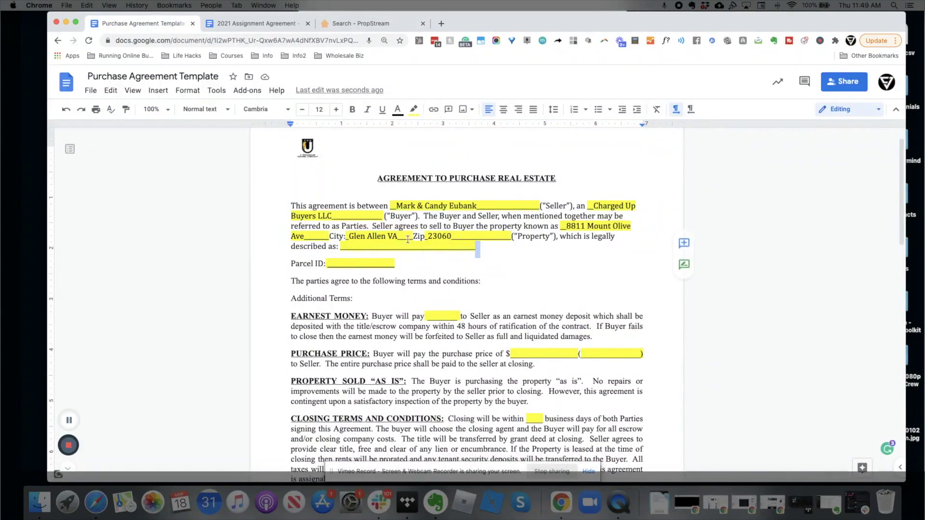
click(354, 246)
text(xyz legal)
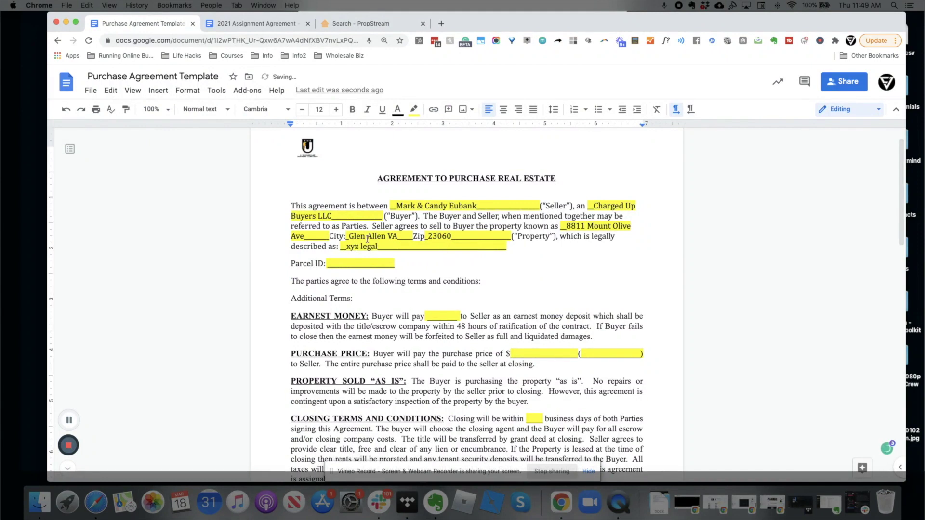
- Move to the Parcel ID blank and reselect the legal description line in PropStream
click(338, 264)
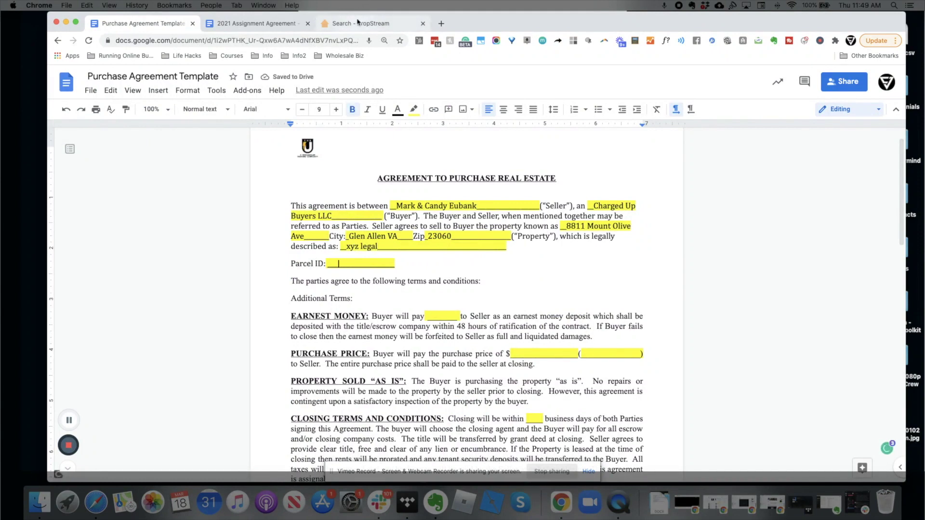
click(358, 22)
double_click(234, 361)
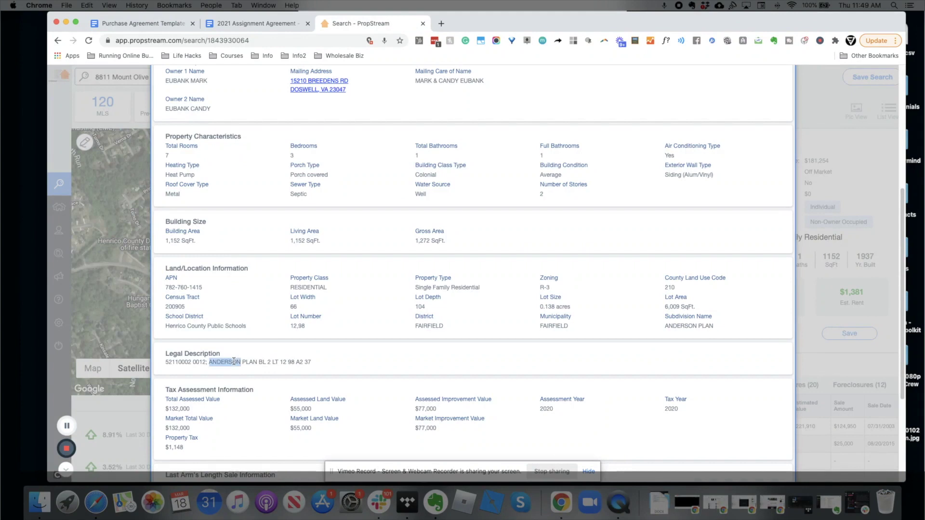
triple_click(234, 362)
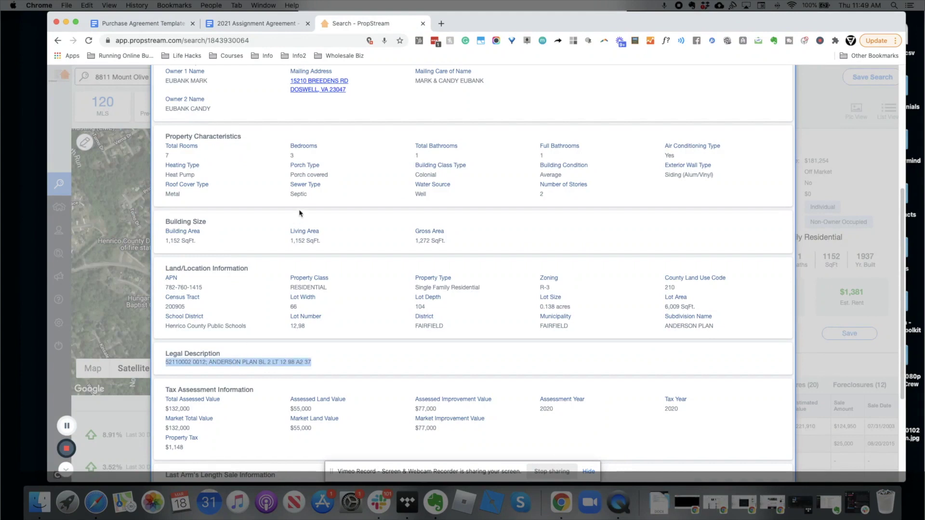
click(159, 24)
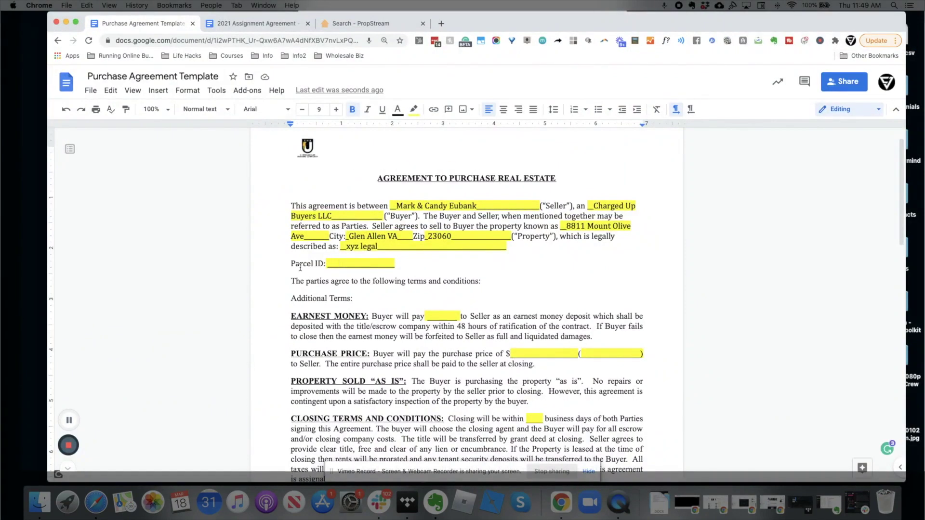
click(351, 26)
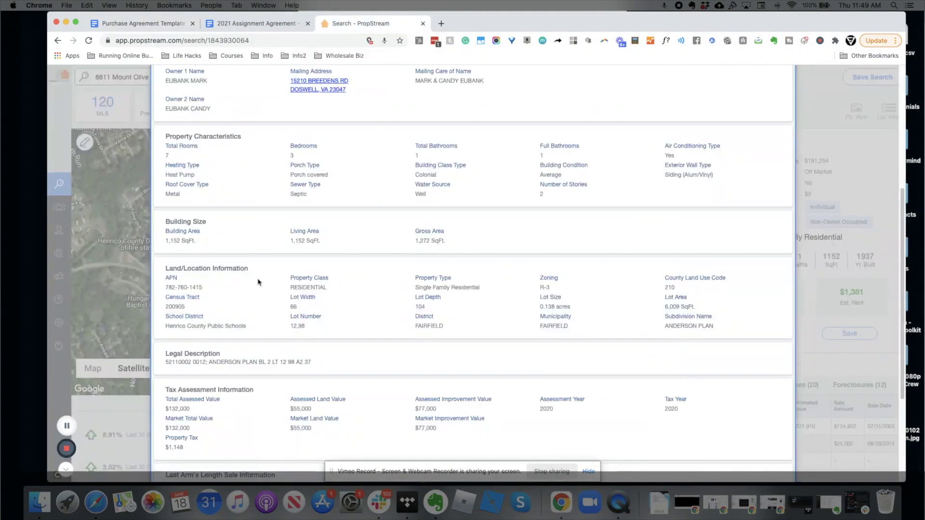
drag(167, 278, 178, 279)
click(178, 281)
double_click(167, 278)
drag(166, 288, 203, 288)
click(159, 24)
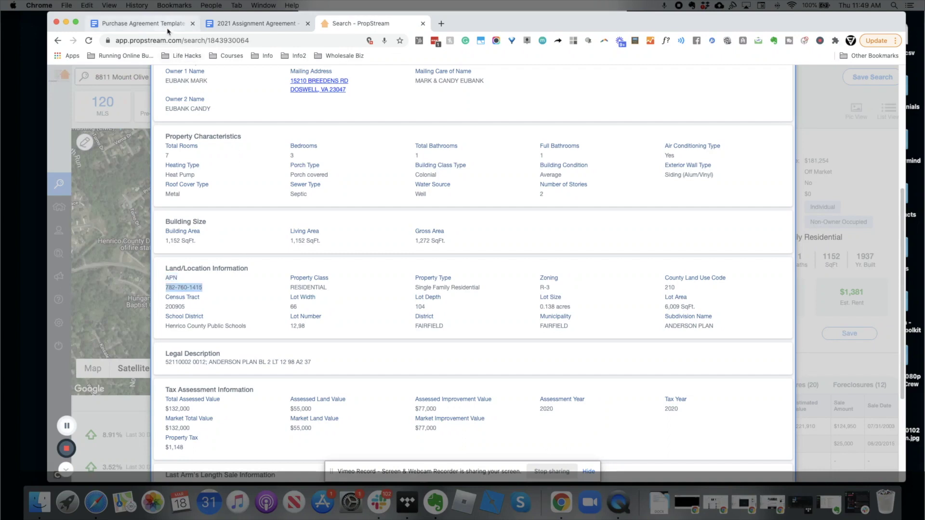
key(super+v)
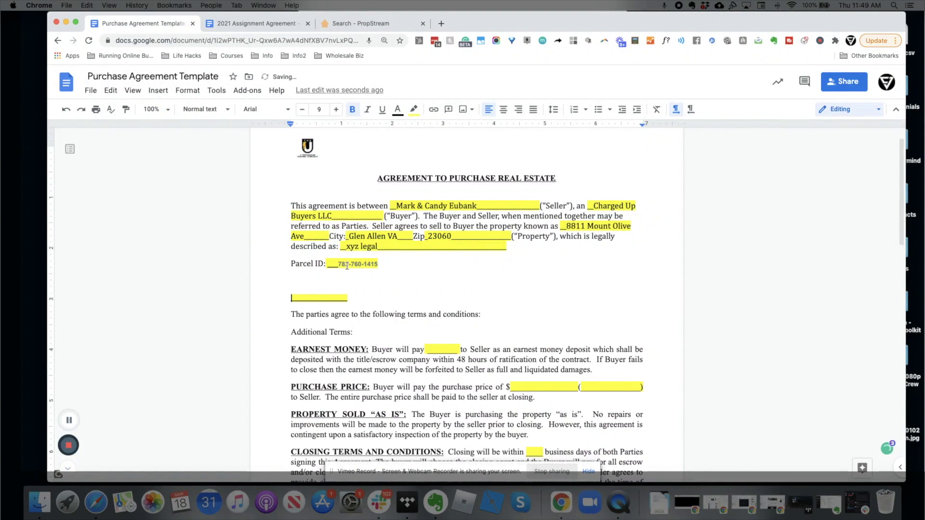
key(BackSpace)
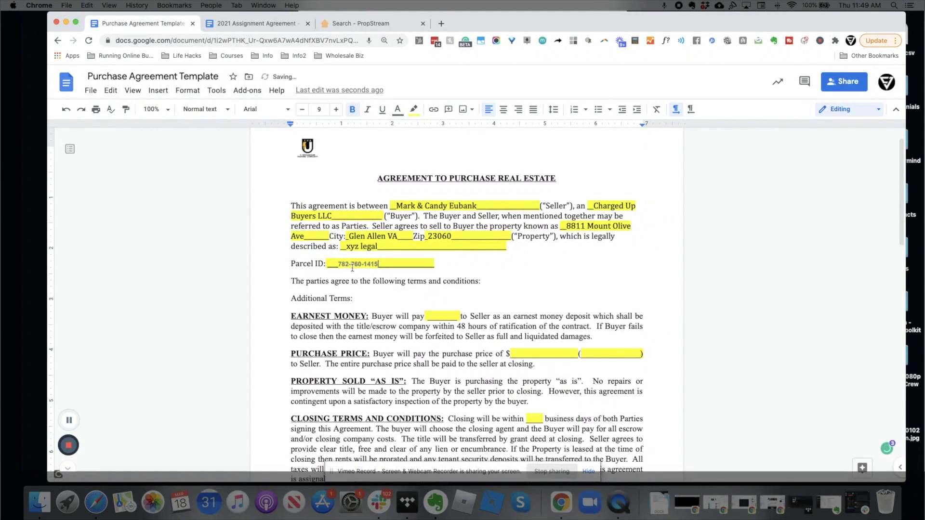
drag(338, 265, 379, 265)
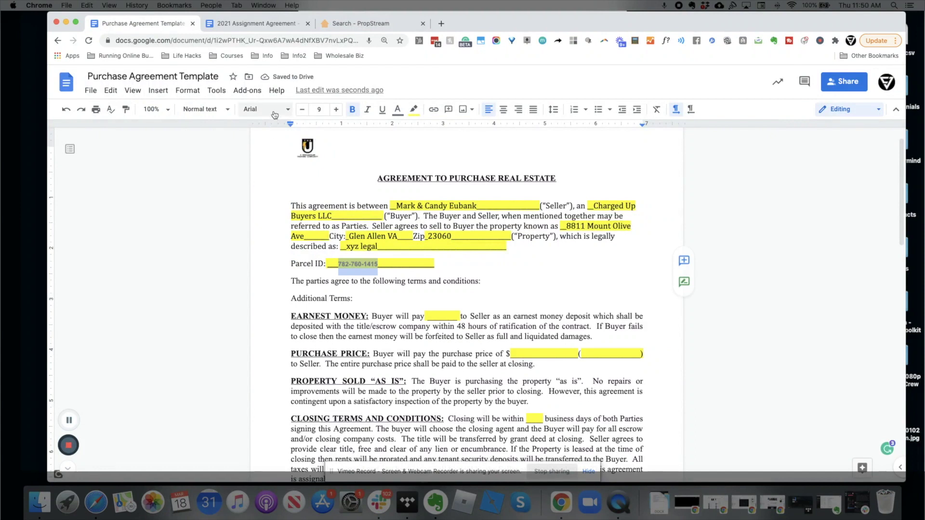
click(359, 246)
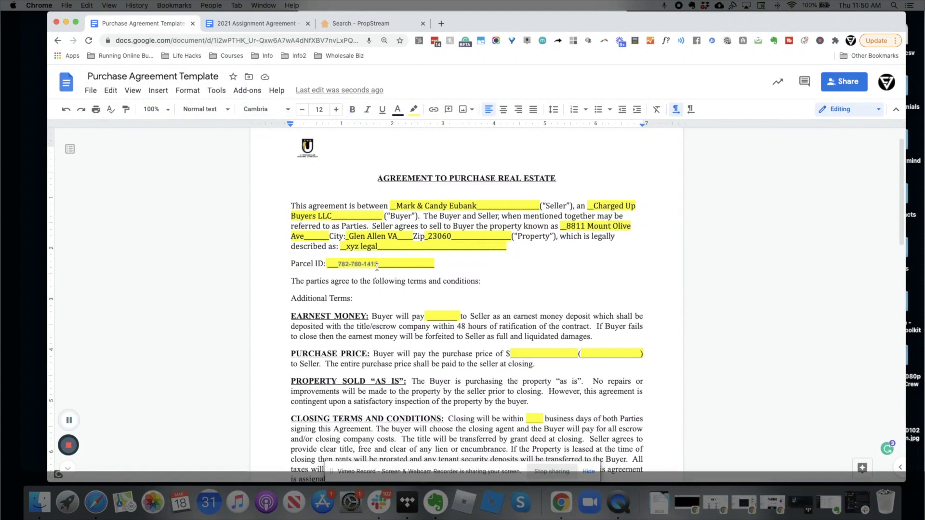
drag(377, 265, 338, 265)
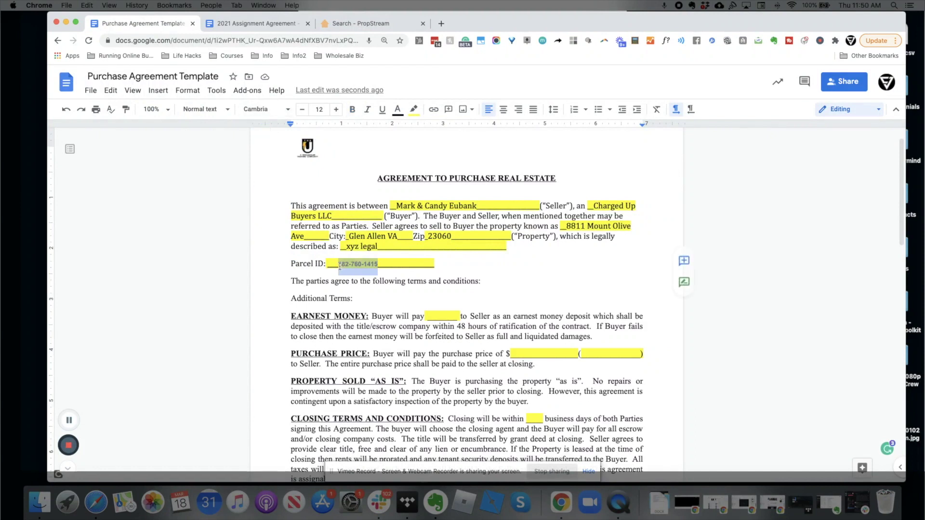
click(260, 110)
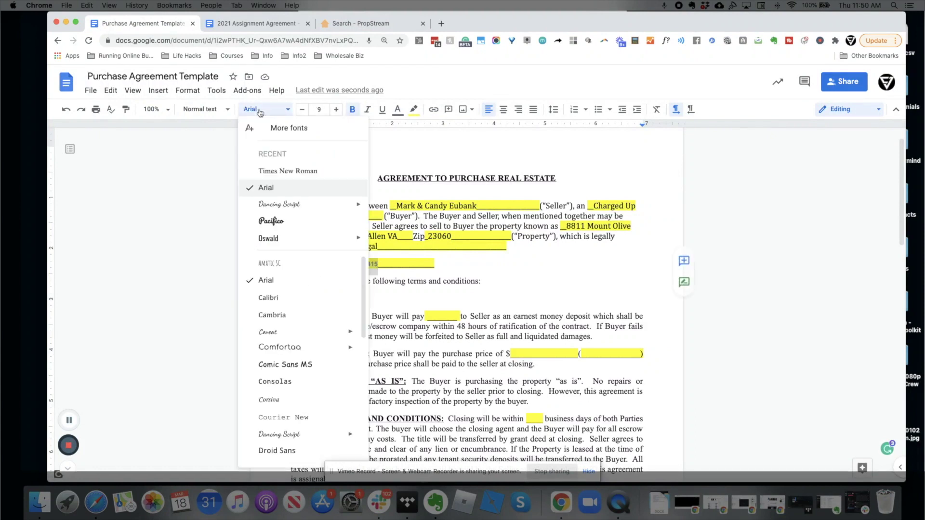
click(300, 314)
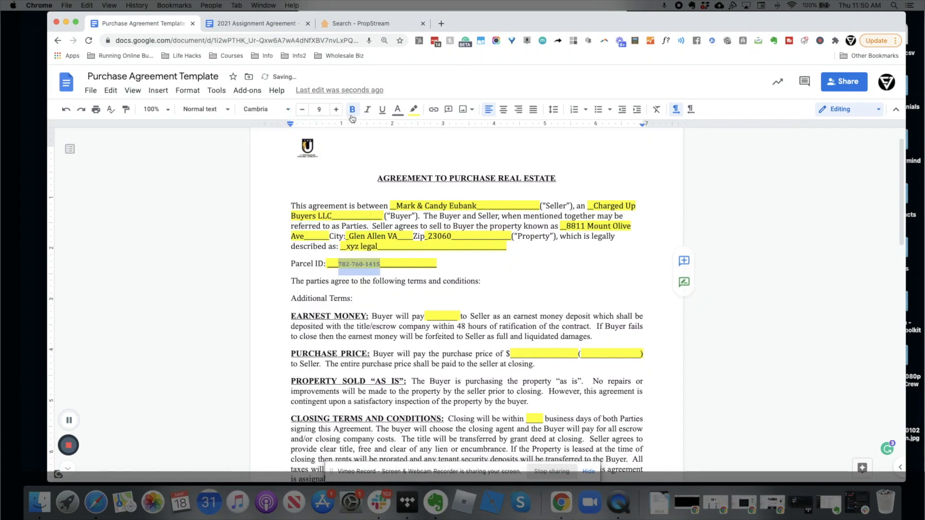
click(397, 110)
click(399, 127)
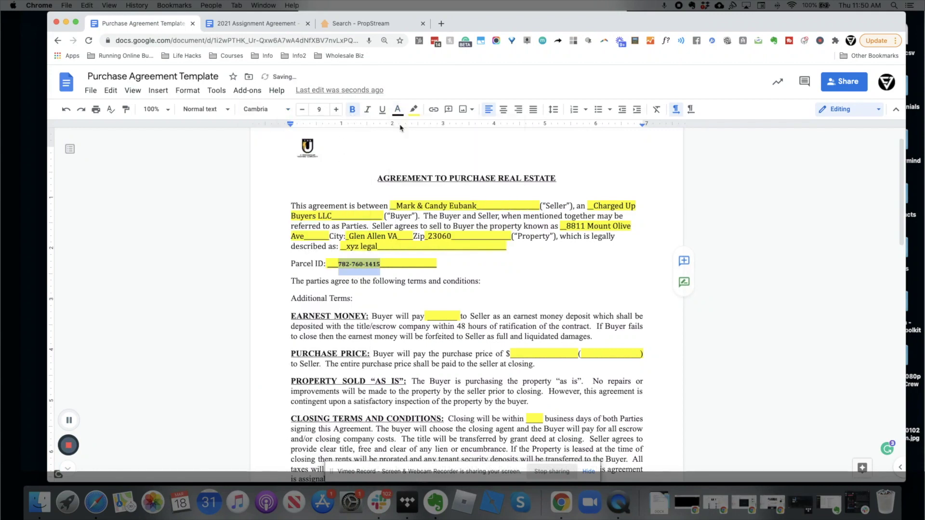
click(378, 265)
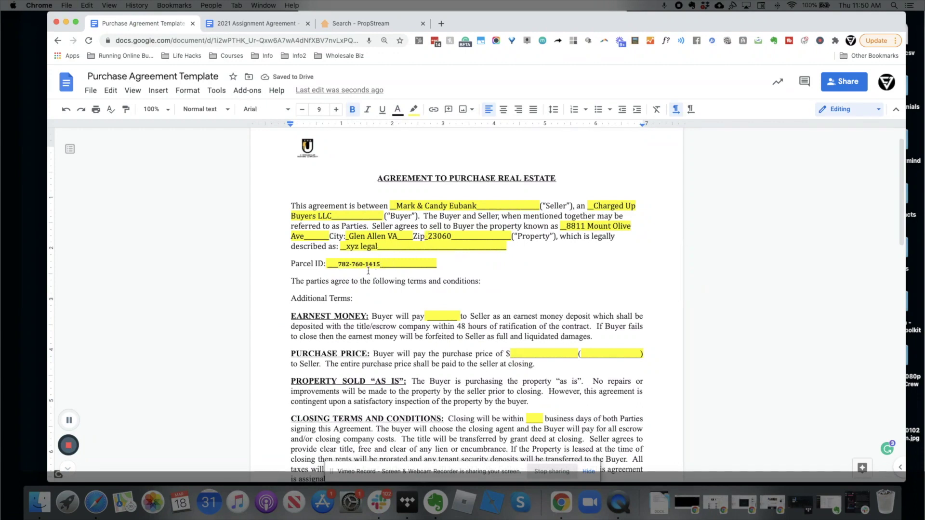
- Compare the parcel number's formatting with the Parcel ID label and other entries
drag(339, 264, 385, 264)
click(385, 262)
drag(385, 263, 339, 263)
click(295, 264)
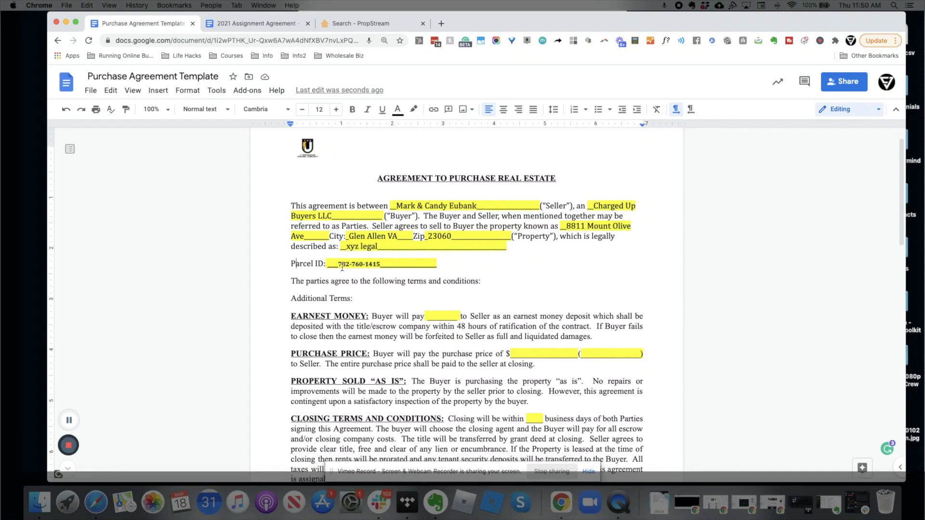
drag(339, 265, 383, 261)
click(381, 263)
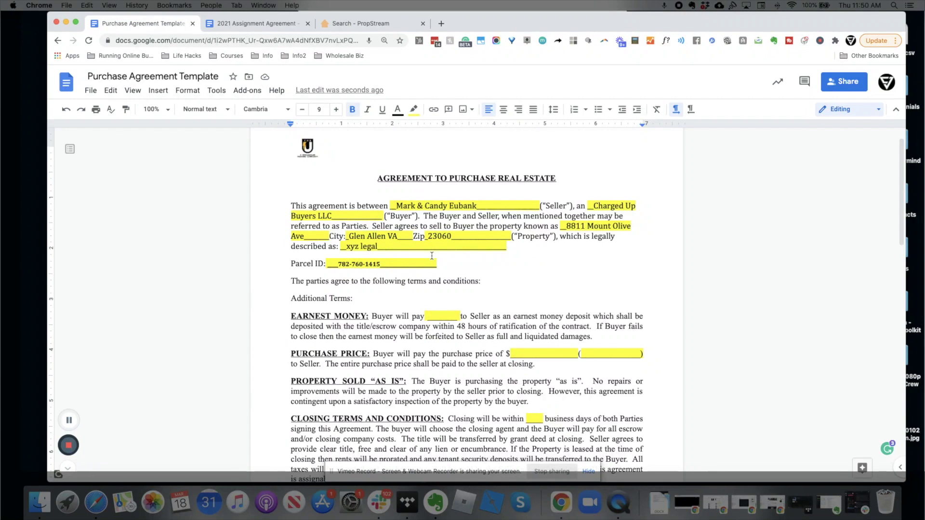
- Bold the 'Additional Terms:' heading, undoing an accidental merge with the line above
scroll(431, 256, down, 1)
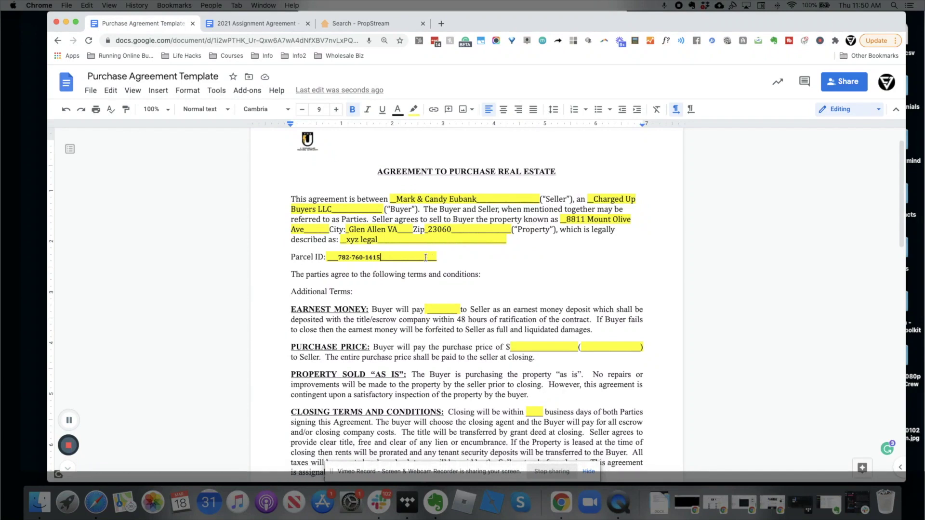
click(413, 289)
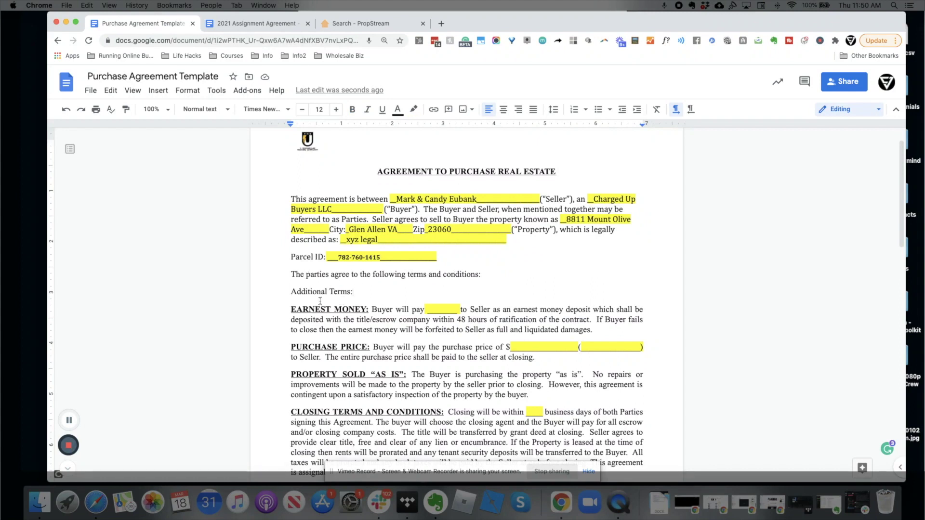
drag(353, 292, 289, 292)
click(355, 112)
click(377, 296)
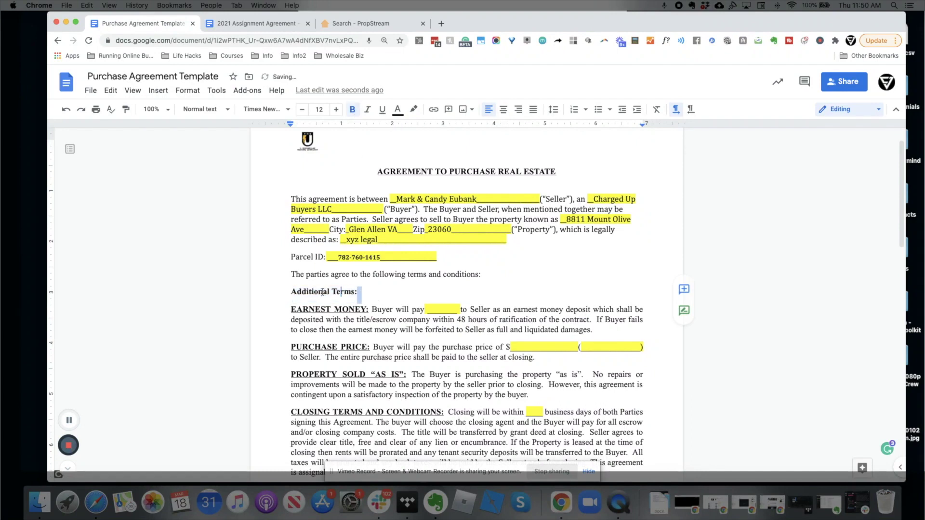
key(Delete)
click(284, 291)
key(Return)
key(Delete)
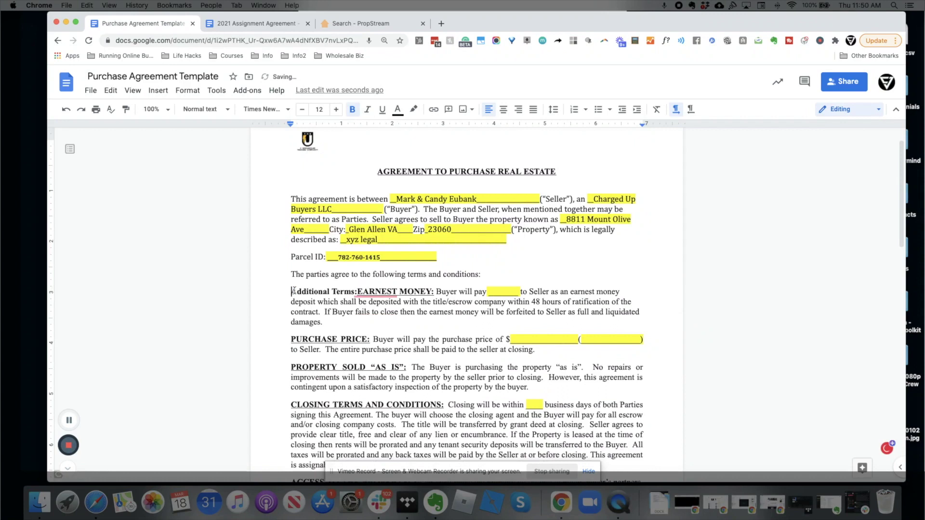
click(64, 111)
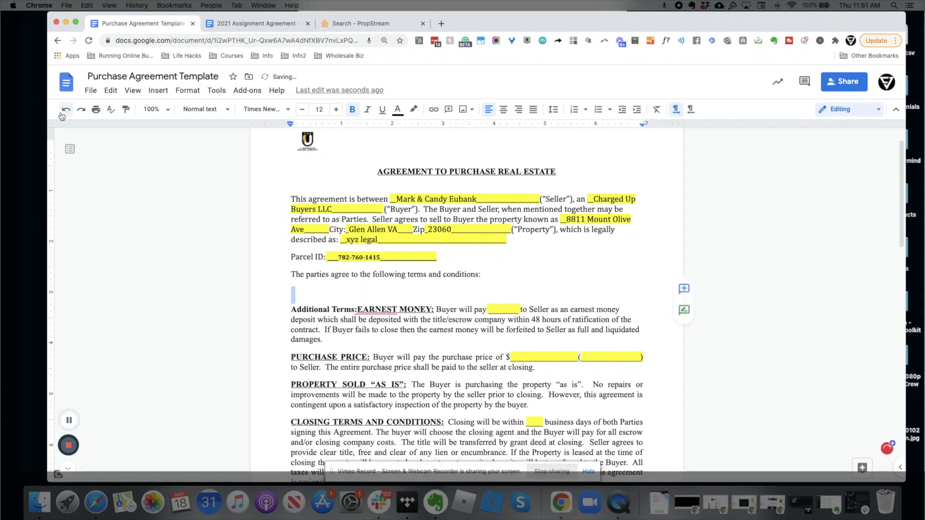
click(64, 112)
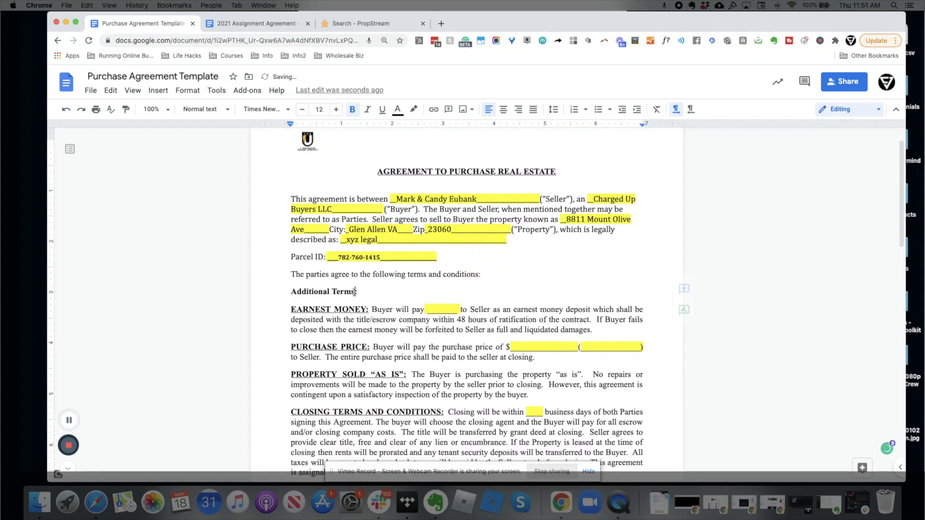
- Underline the 'Additional Terms:' heading as well
drag(358, 292, 291, 292)
click(64, 112)
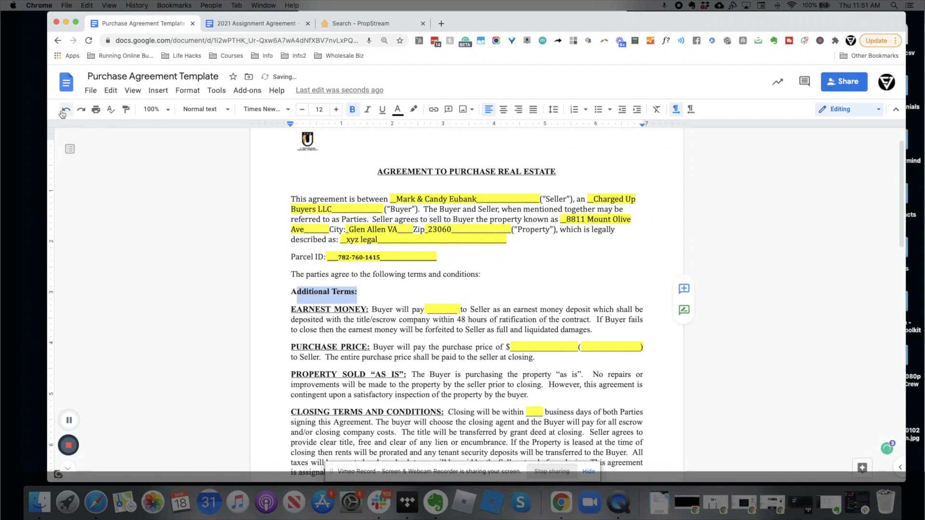
key(shift+Left)
click(382, 110)
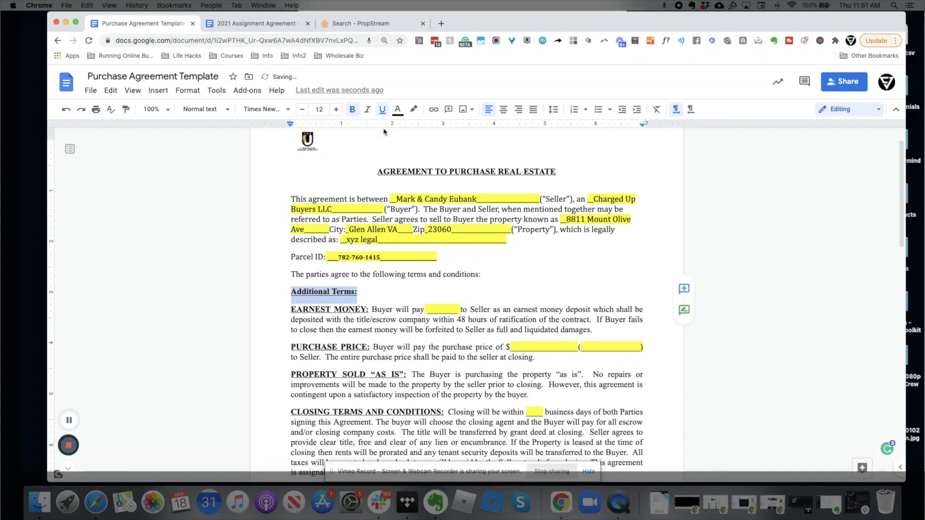
click(384, 292)
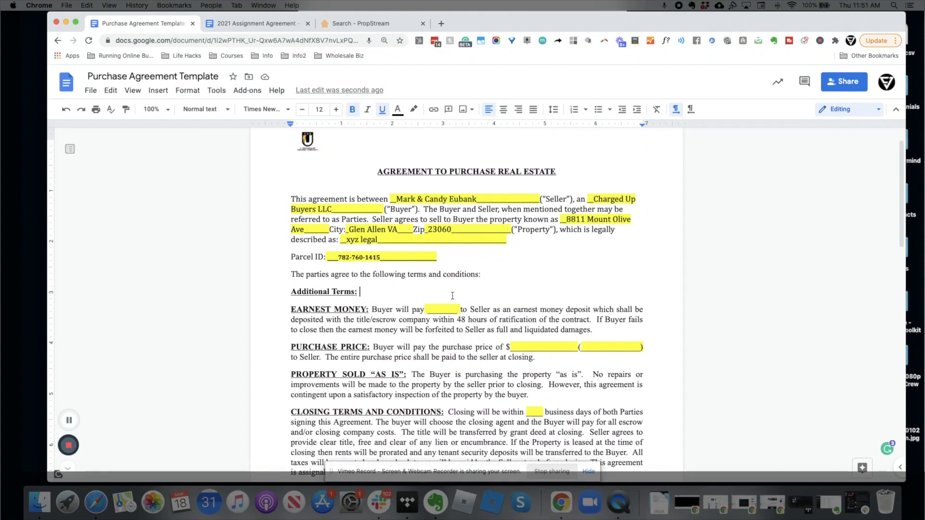
scroll(332, 292, down, 2)
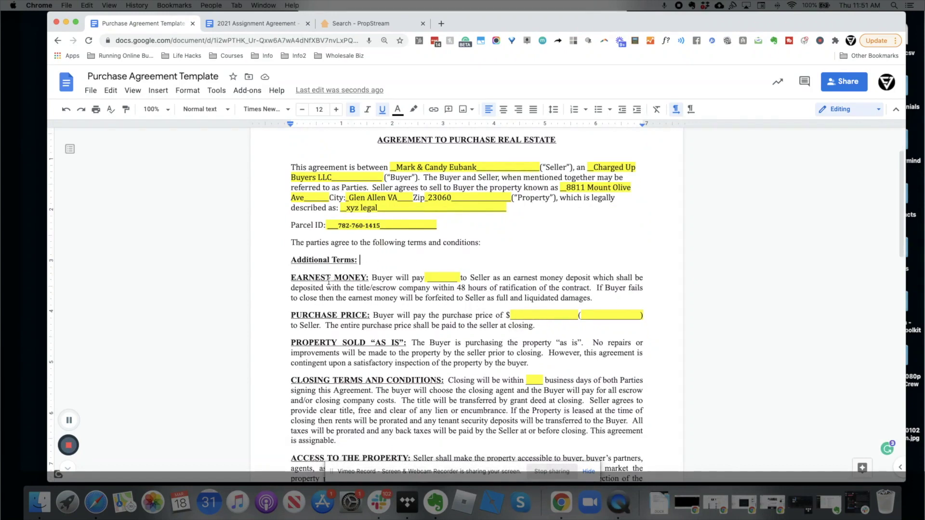
- Enter $100 in the Earnest Money blank and delete the trailing underscores after it
click(432, 277)
text($100)
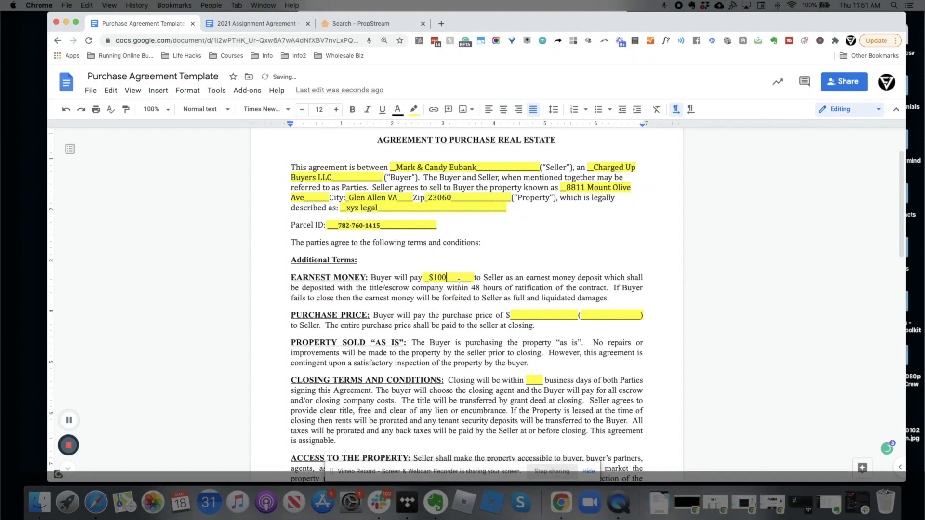
key(Delete)
key(BackSpace)
key(BackSpace)
key(BackSpace)
key(BackSpace)
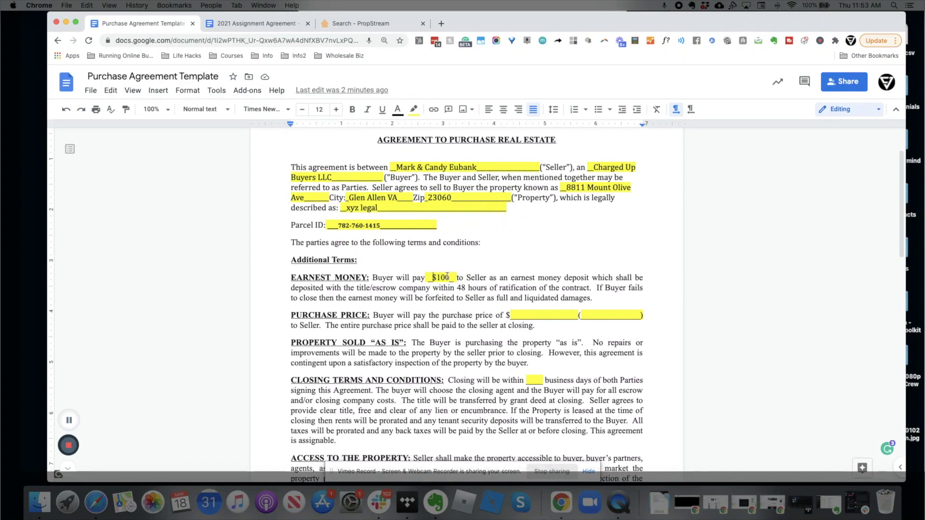
scroll(465, 268, down, 2)
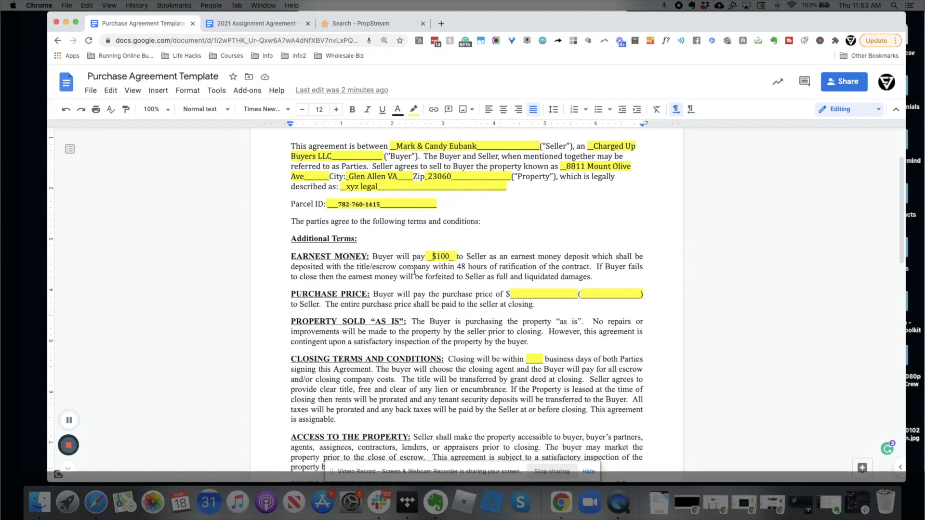
double_click(502, 277)
click(598, 277)
click(609, 276)
drag(450, 257, 437, 256)
key(Up)
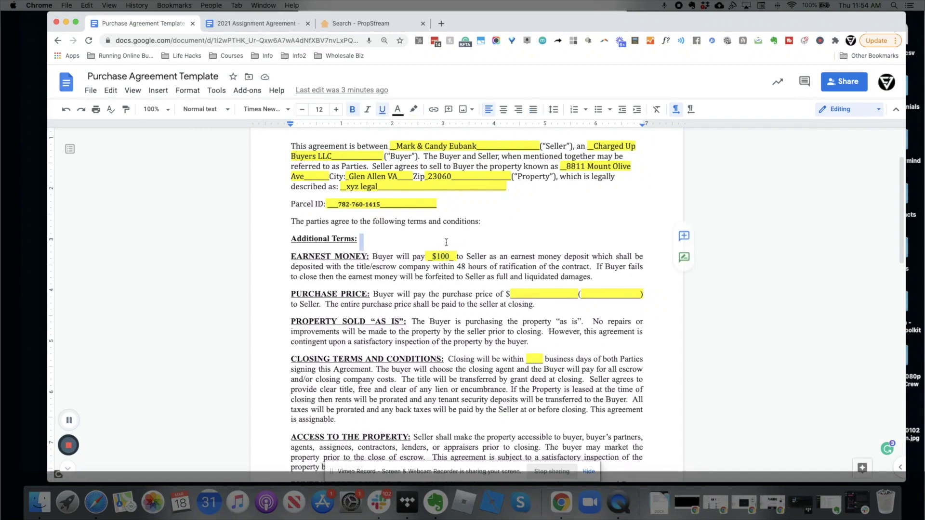
scroll(446, 246, down, 2)
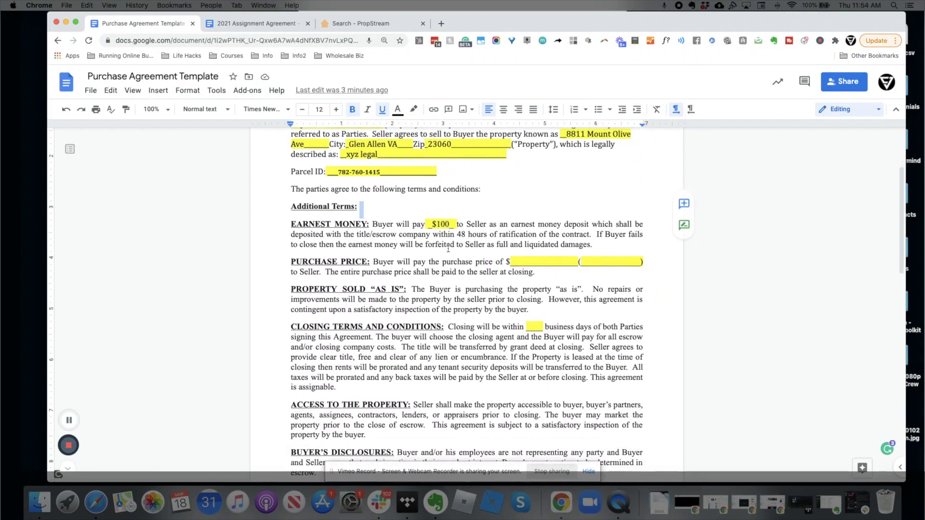
- Enter $100,000 in the Purchase Price blank and trim the filler underscores
click(516, 261)
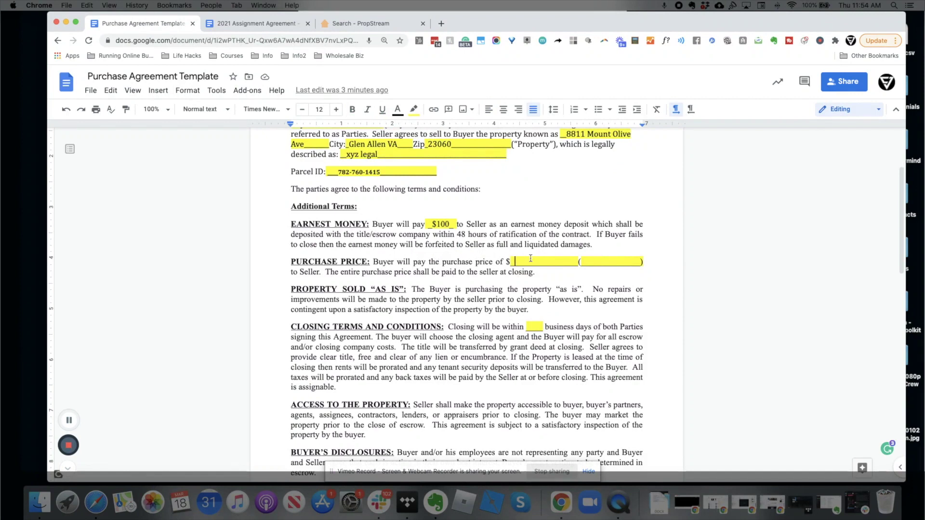
text($100,000)
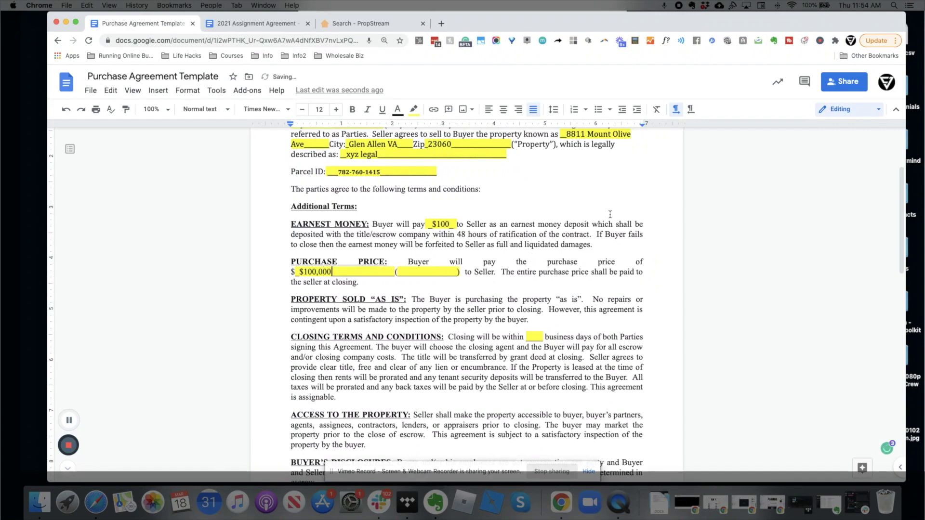
click(396, 271)
key(BackSpace)
key(BackSpace)
key(BackSpace)
key(BackSpace)
key(BackSpace)
key(BackSpace)
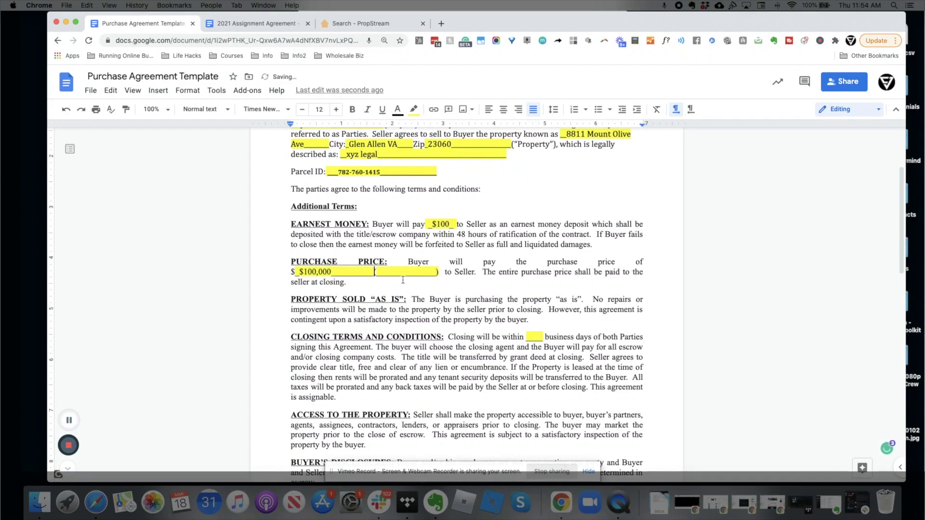
key(BackSpace)
key(BackSpace)
key(BackSpace)
key(BackSpace)
key(BackSpace)
- Write 'One Hundred Thousand Dollars' inside the parentheses after $100,000, removing leftover underscores
click(571, 263)
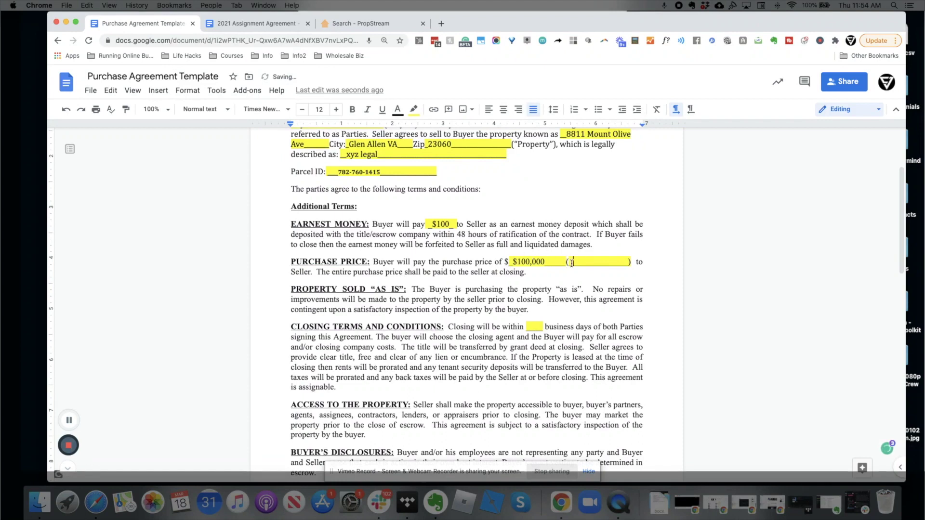
text($_$100,000_____(_One Hundred)
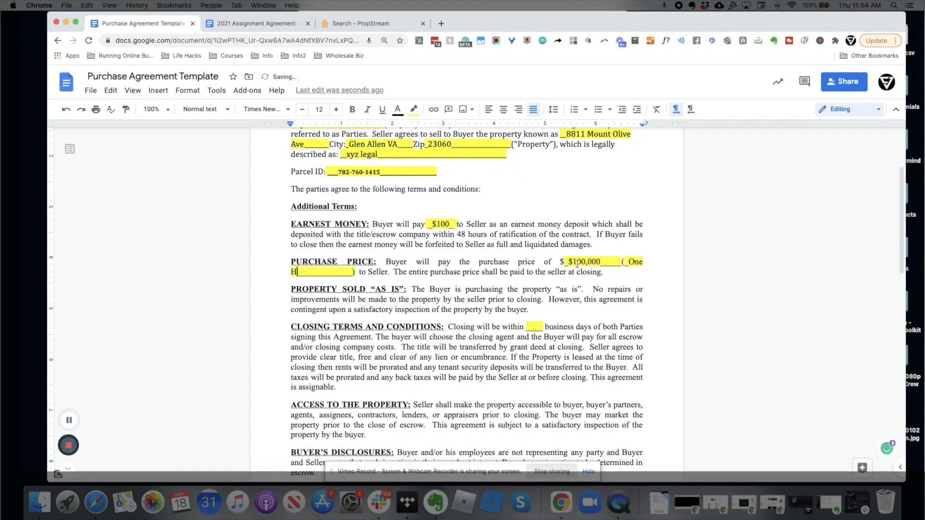
text( Thousand Dol)
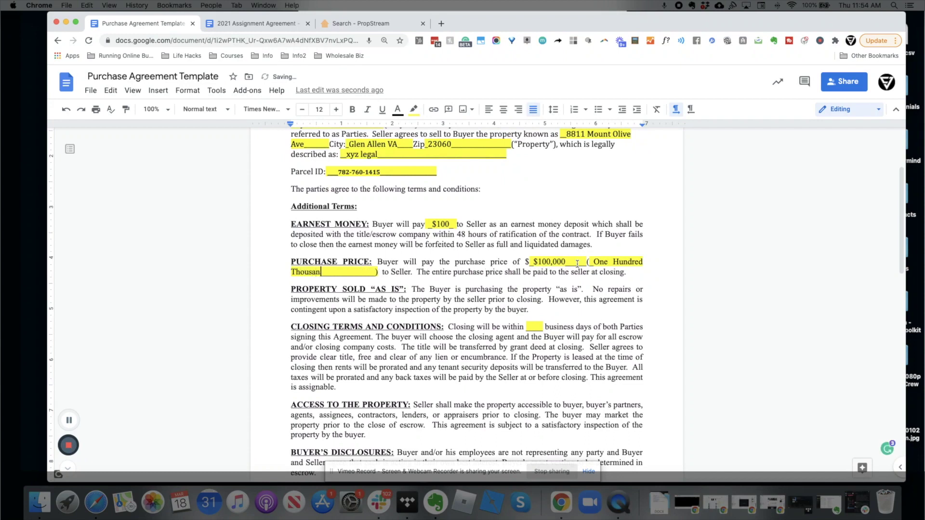
text(lars)
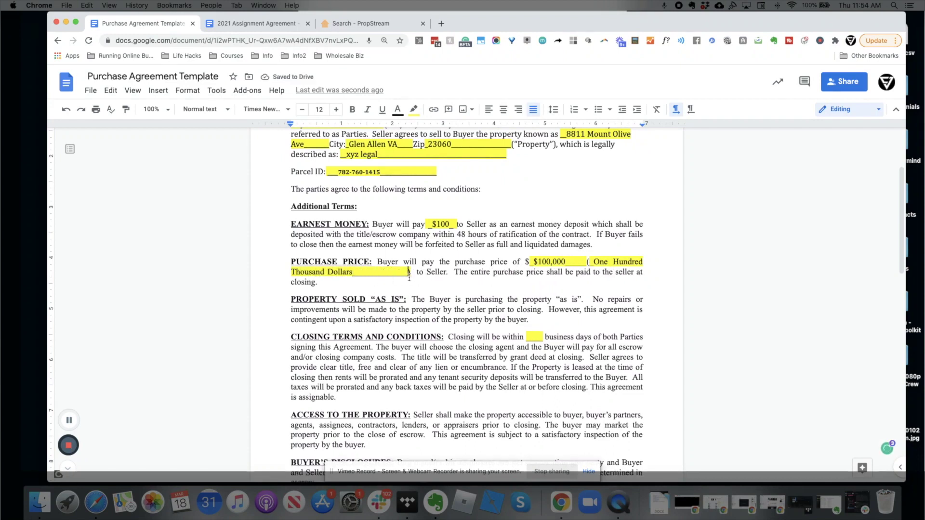
key(BackSpace)
key(BackSpace)
key(BackSpace)
key(BackSpace)
key(BackSpace)
key(BackSpace)
key(BackSpace)
key(BackSpace)
key(BackSpace)
key(BackSpace)
key(BackSpace)
key(BackSpace)
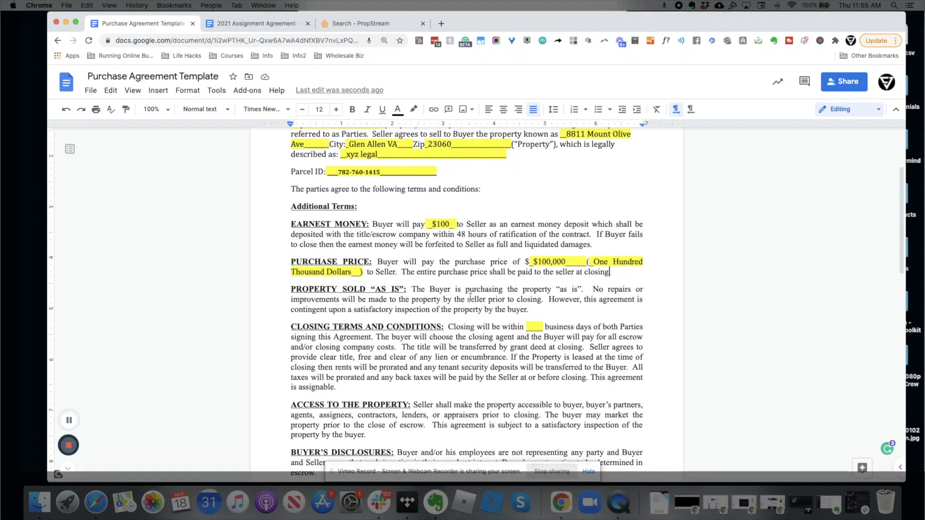
scroll(470, 297, down, 1)
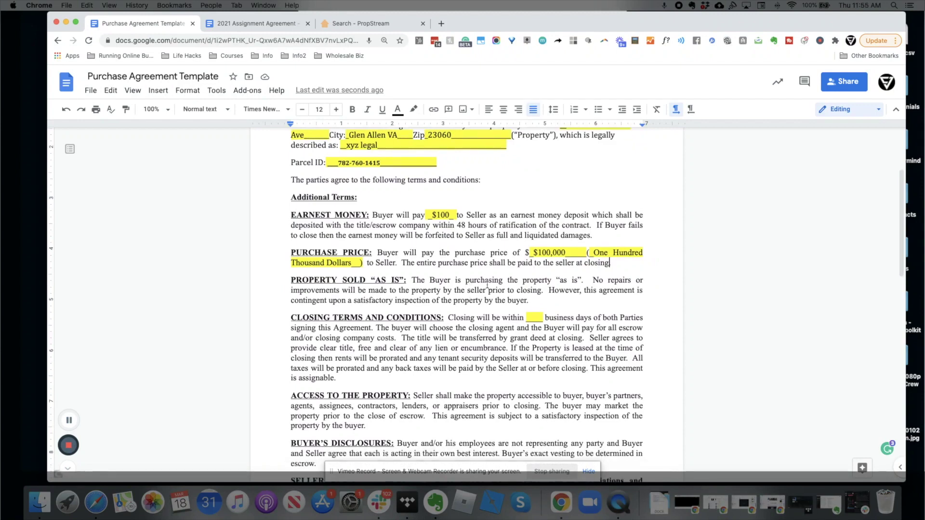
scroll(384, 278, down, 5)
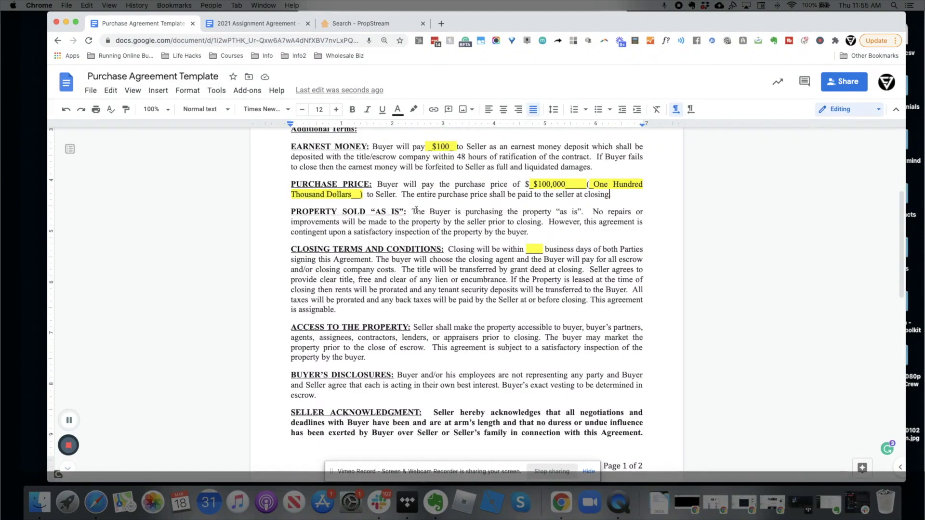
click(613, 204)
- Add a period after 'closing' to end the purchase price paragraph
text(.)
key(BackSpace)
text(.)
key(BackSpace)
- Delete the extra space before 'However' in the Property Sold "As Is" clause
click(535, 234)
click(550, 223)
key(BackSpace)
click(535, 233)
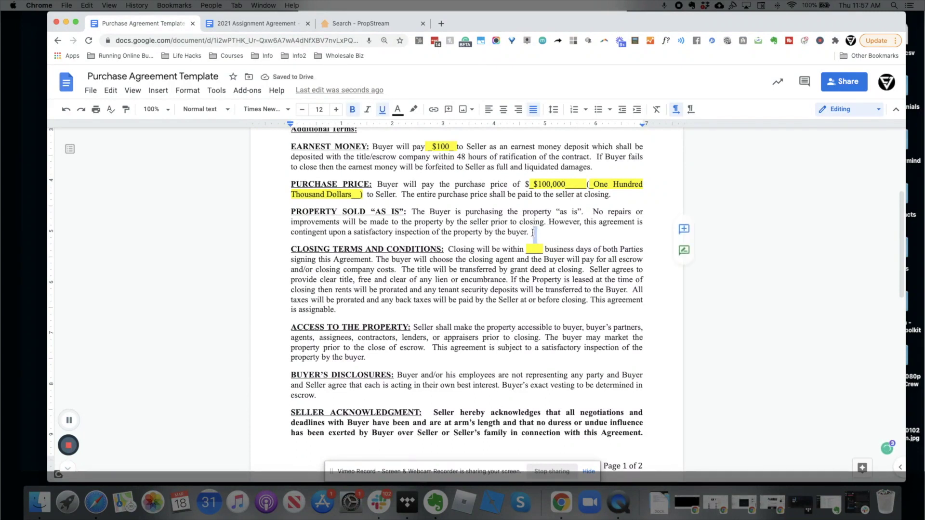
click(530, 233)
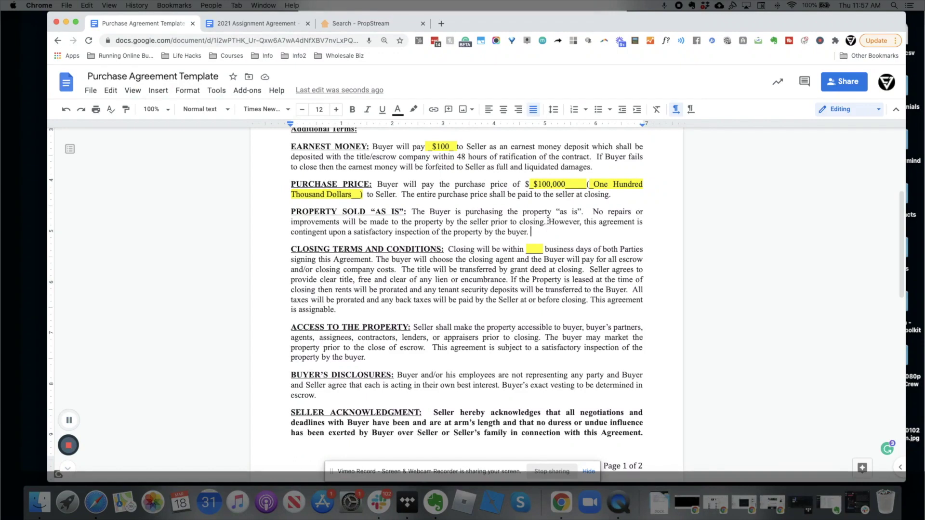
drag(549, 223, 549, 229)
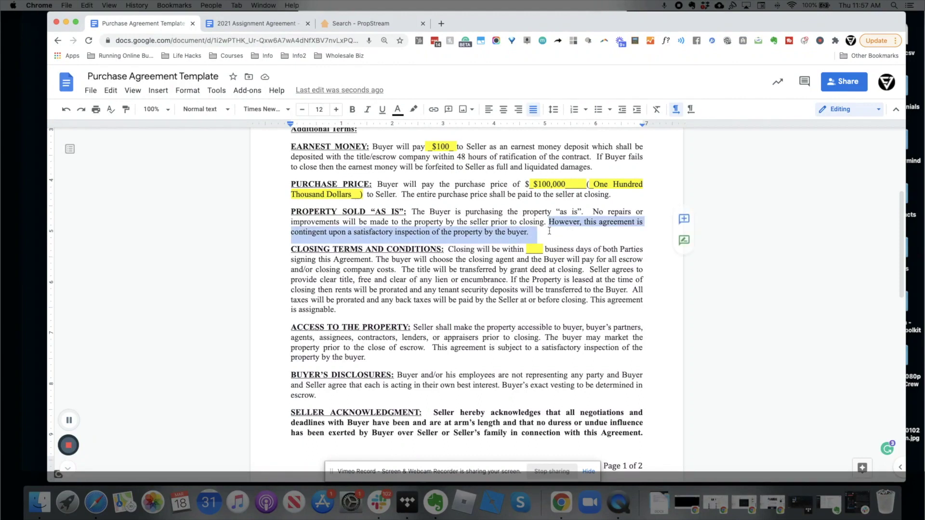
click(548, 233)
- Fill the closing-days blank with 30 and remove a trailing underscore
scroll(548, 233, down, 2)
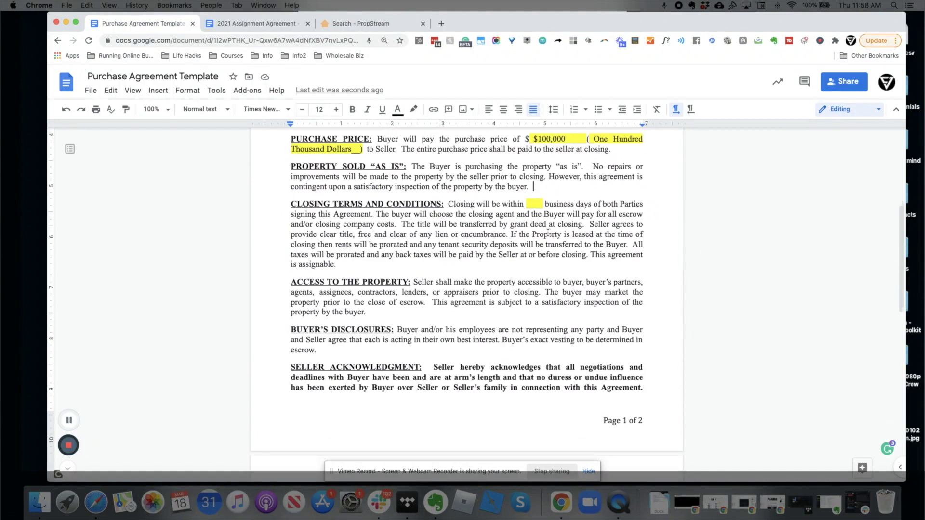
scroll(548, 232, down, 1)
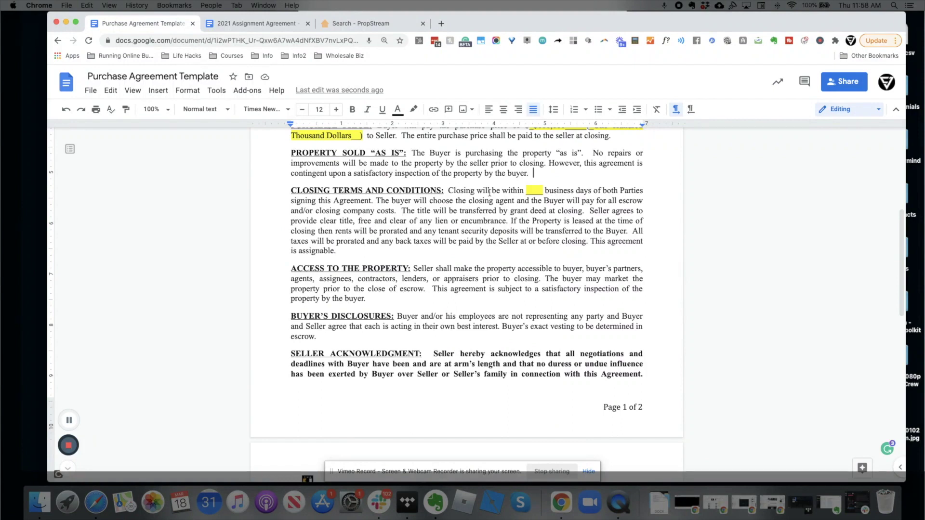
click(529, 190)
text(30)
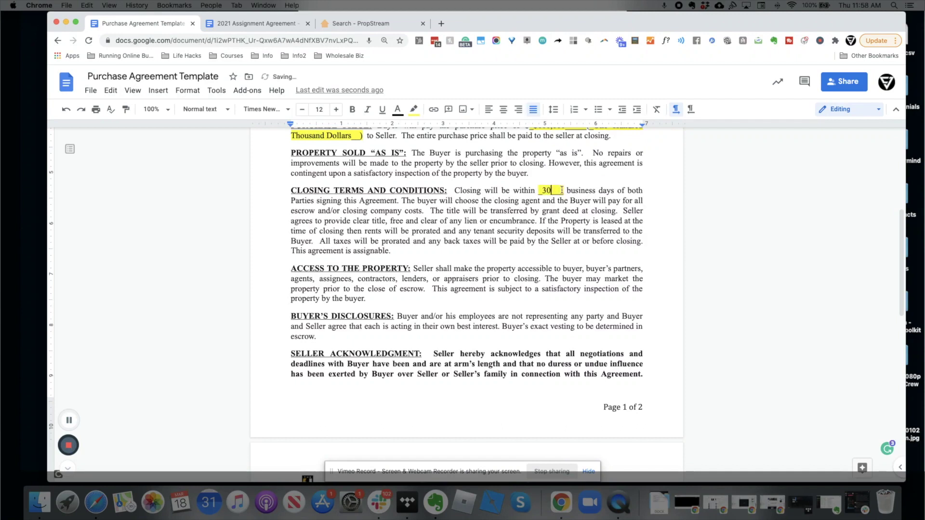
click(562, 190)
key(BackSpace)
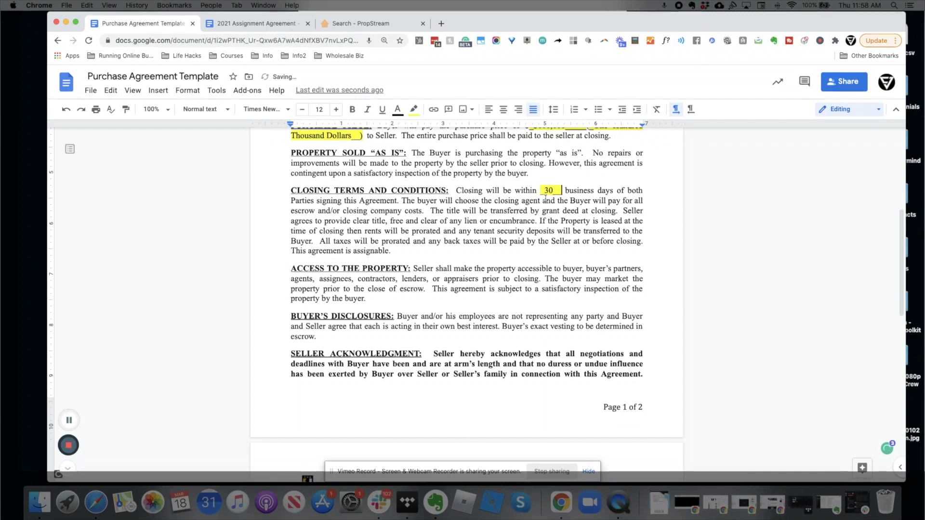
double_click(521, 190)
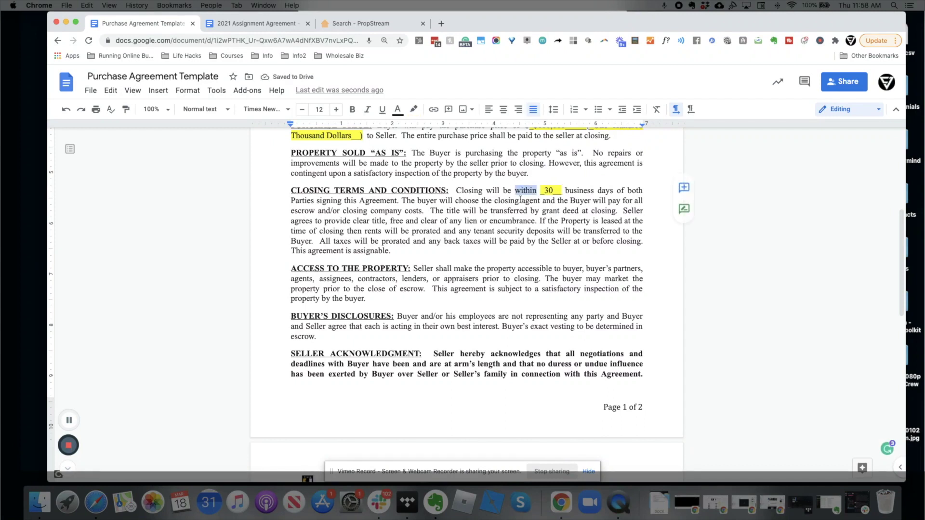
click(510, 210)
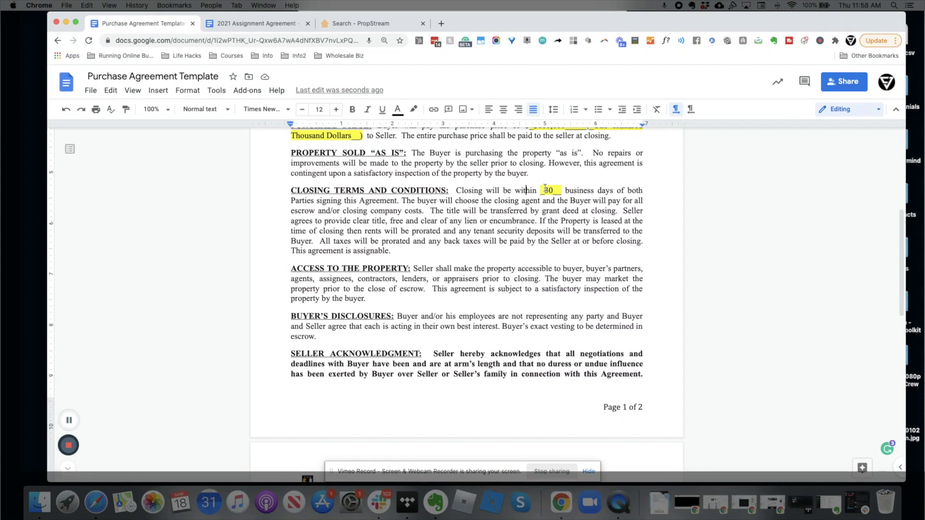
mouse_move(539, 190)
mouse_down()
mouse_move(515, 191)
mouse_move(548, 190)
mouse_up()
click(547, 190)
double_click(560, 177)
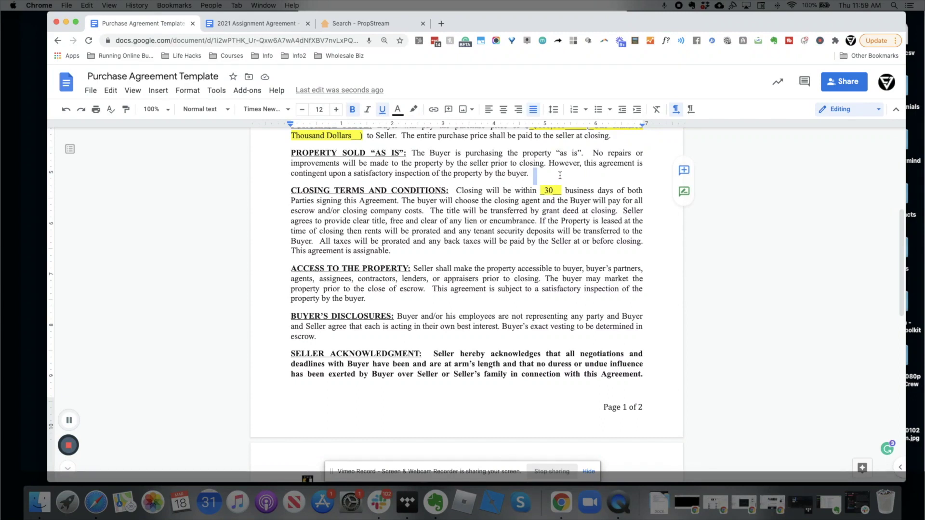
click(559, 174)
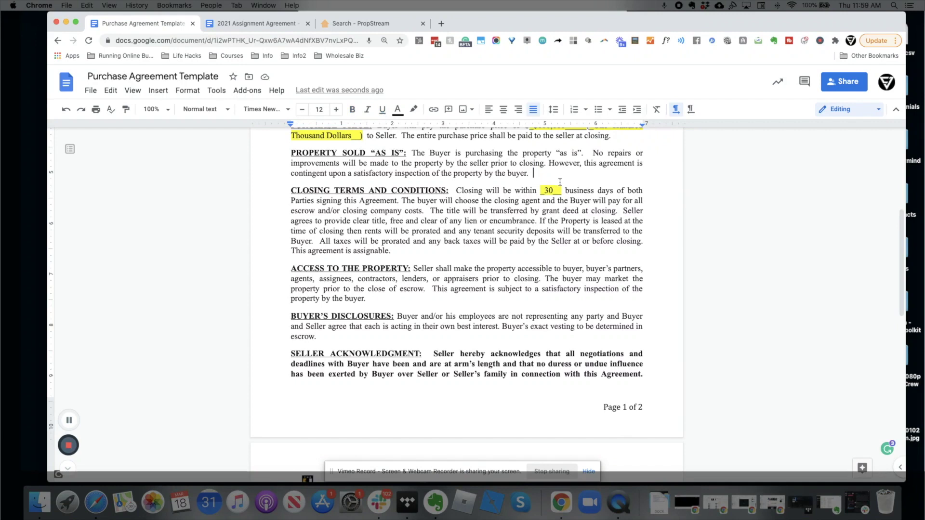
double_click(586, 190)
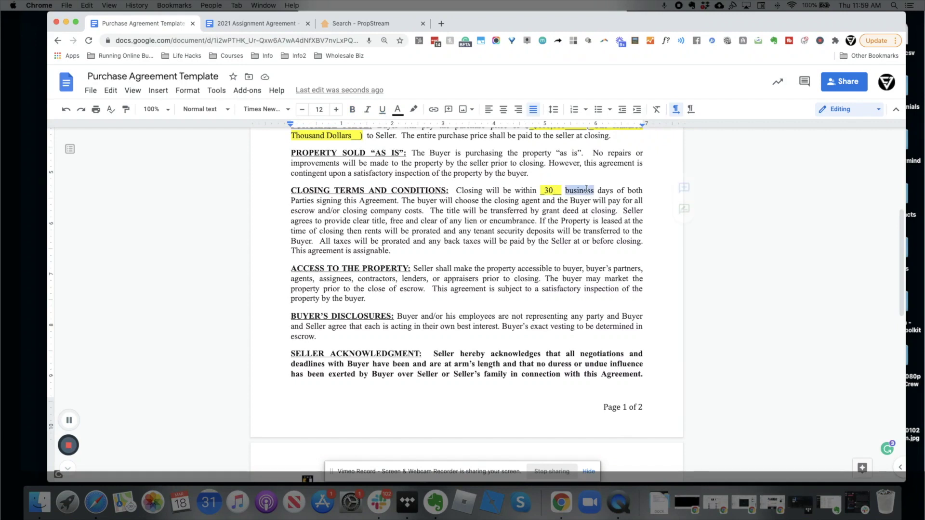
click(582, 190)
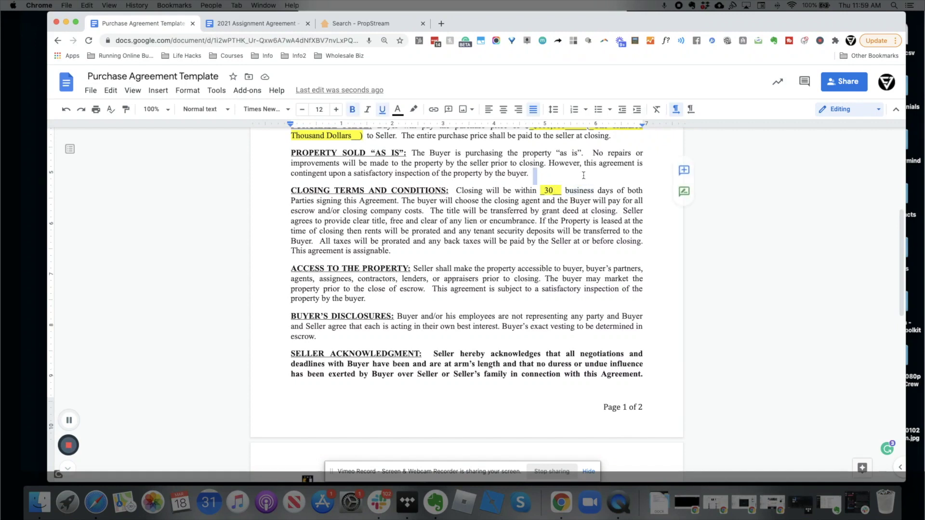
double_click(579, 189)
click(571, 175)
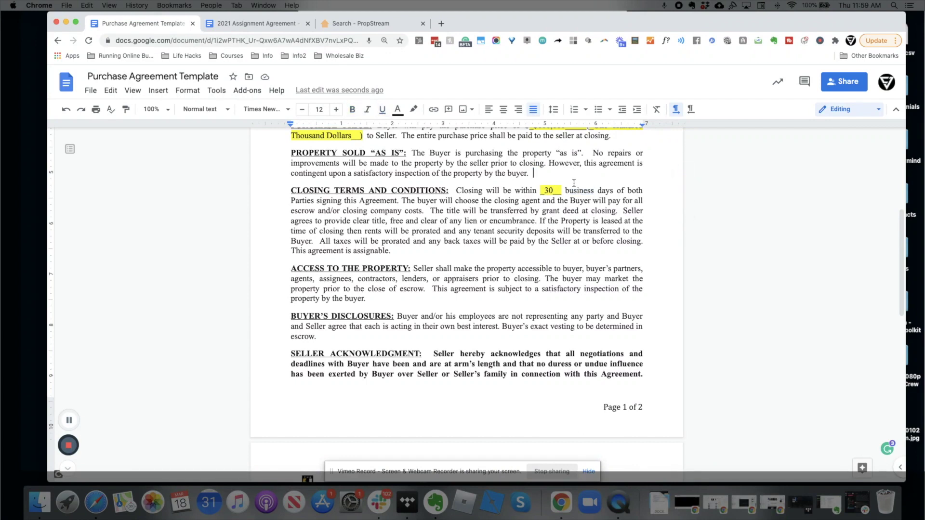
double_click(573, 187)
click(575, 172)
scroll(472, 219, down, 1)
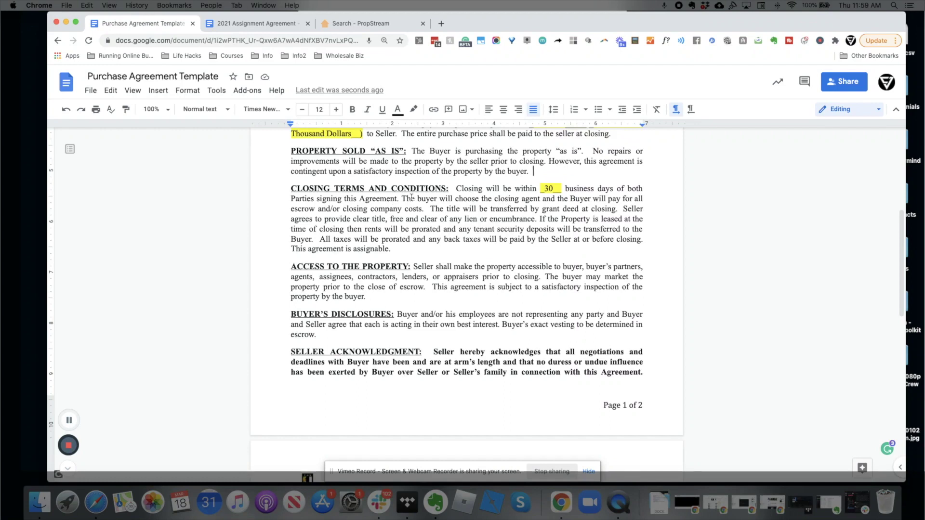
drag(402, 199, 422, 208)
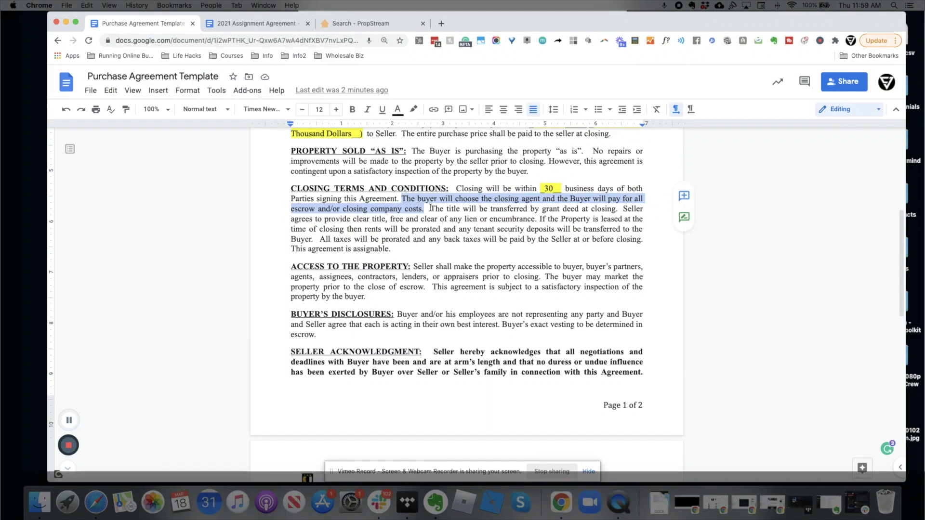
click(433, 208)
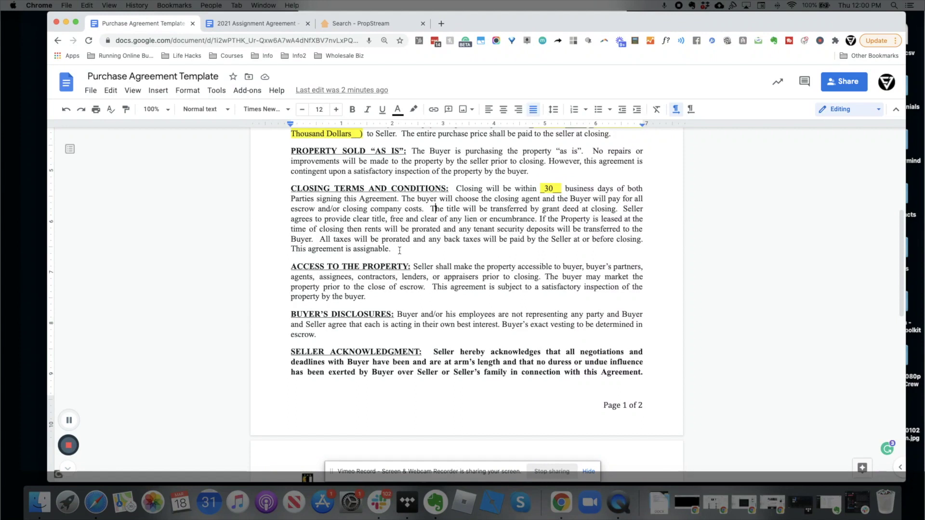
scroll(399, 250, down, 1)
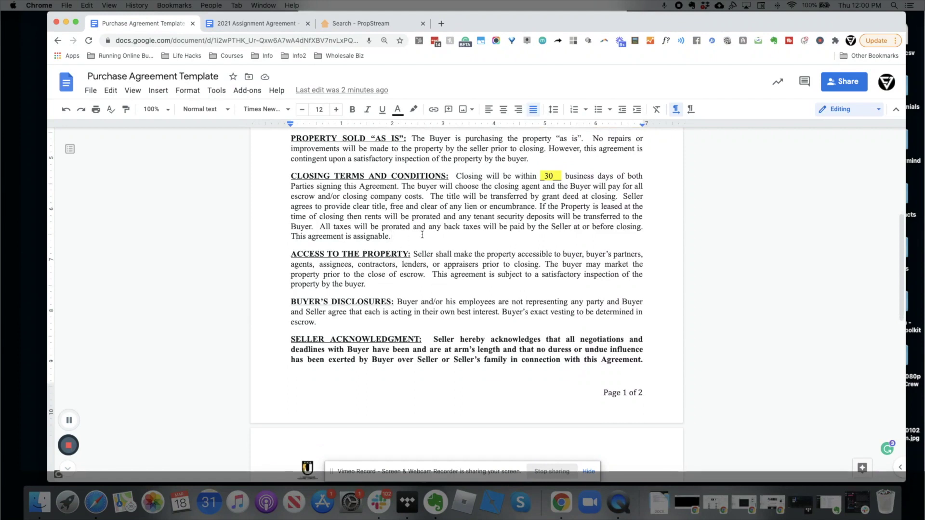
drag(422, 234, 288, 233)
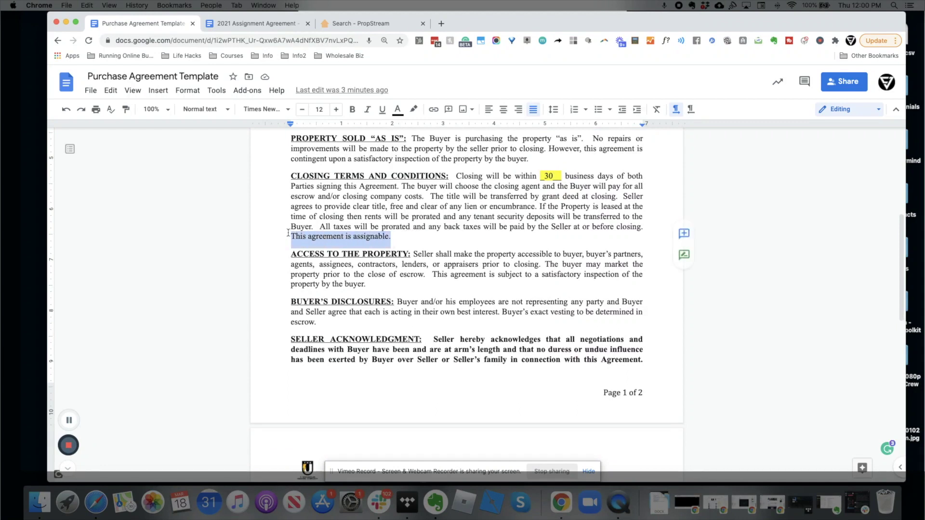
scroll(314, 231, up, 3)
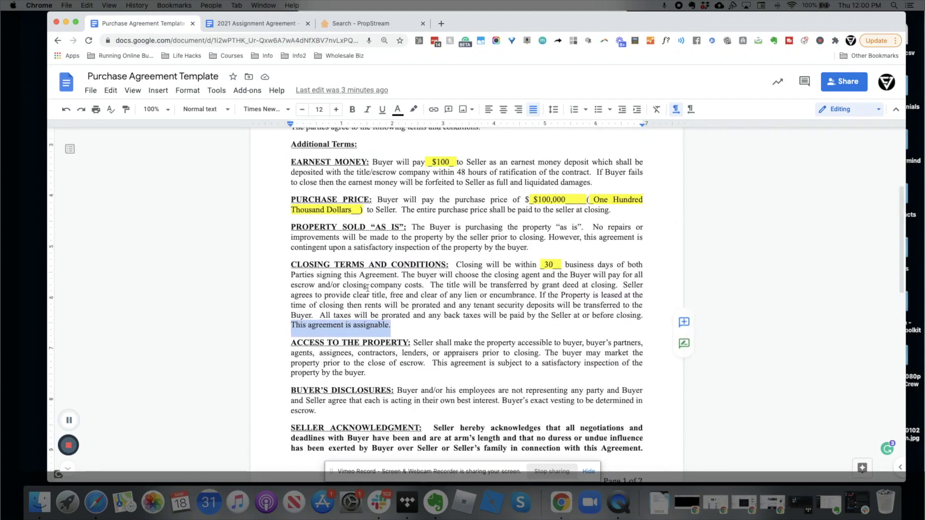
click(396, 326)
click(396, 326)
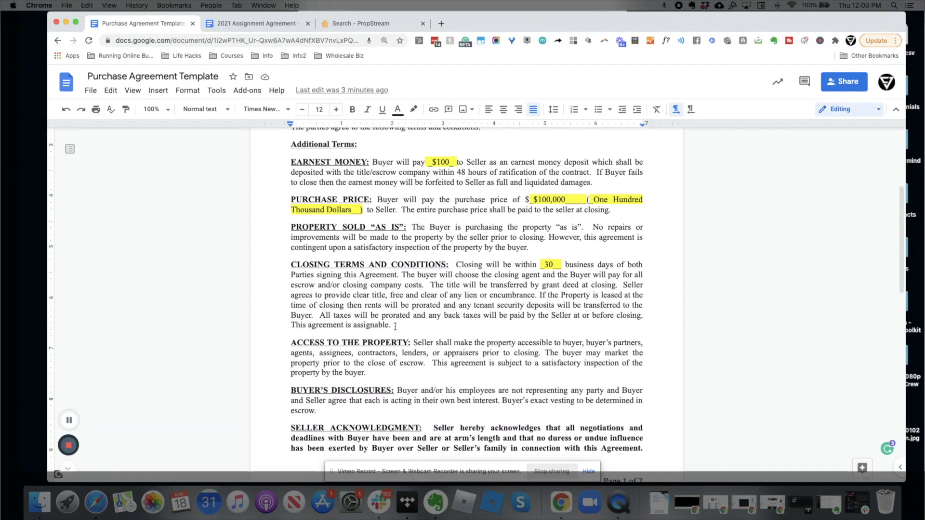
right_click(388, 326)
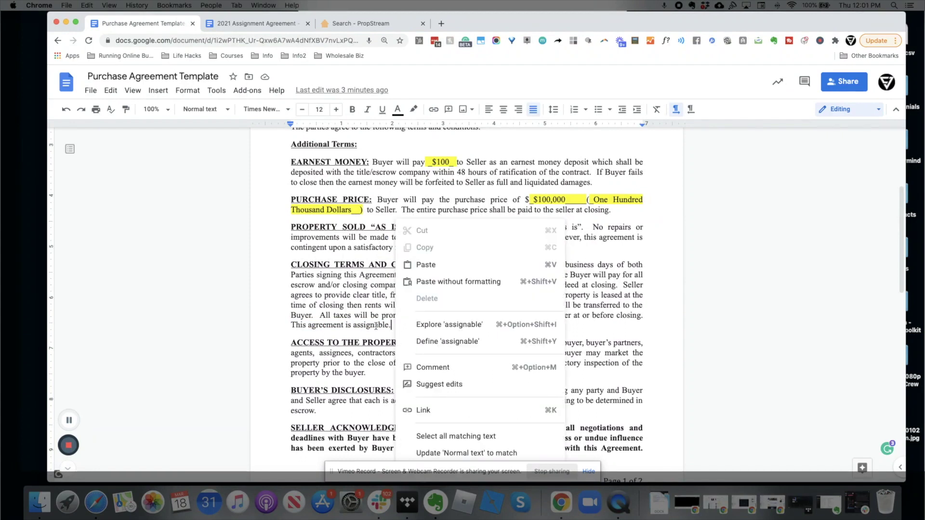
right_click(338, 326)
click(312, 327)
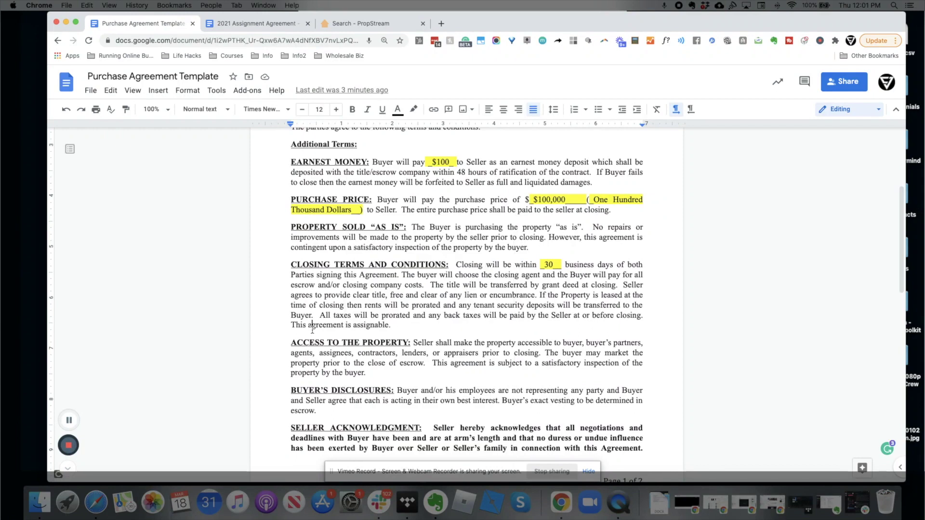
drag(292, 326, 393, 323)
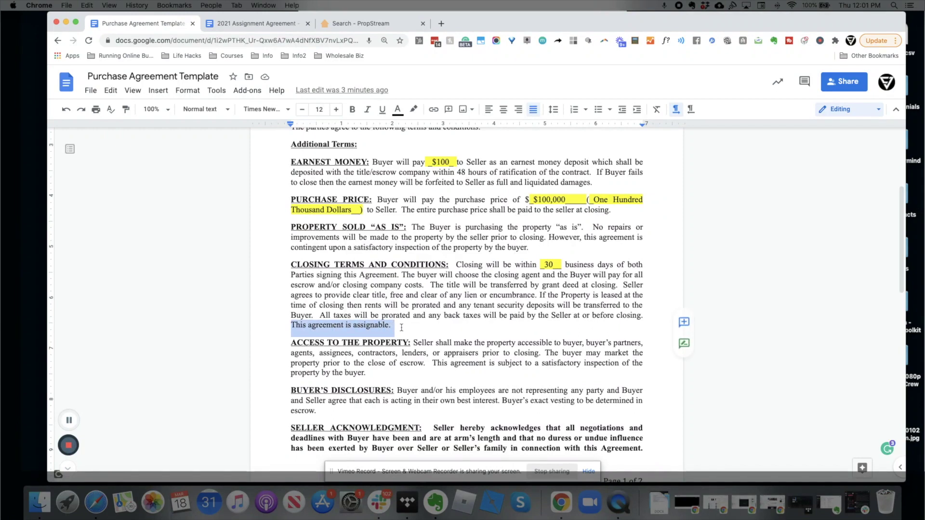
click(401, 327)
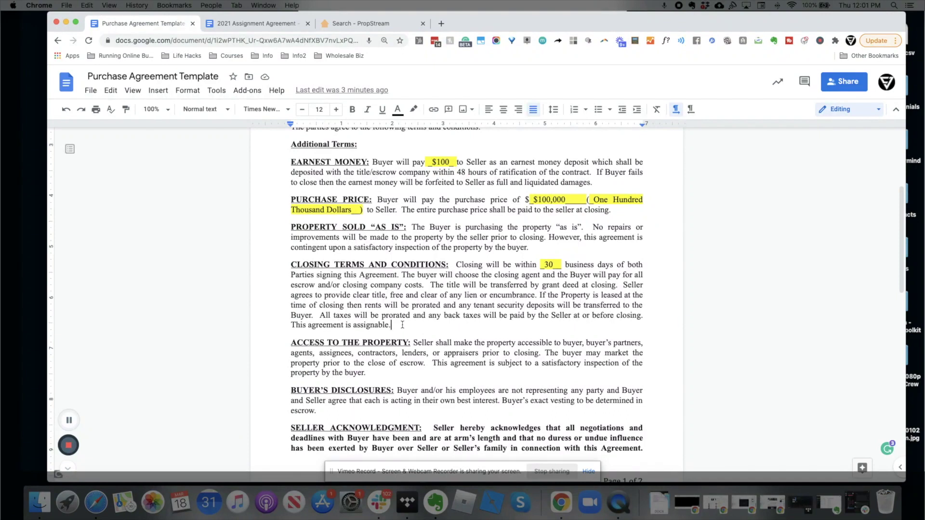
scroll(403, 325, down, 3)
click(401, 296)
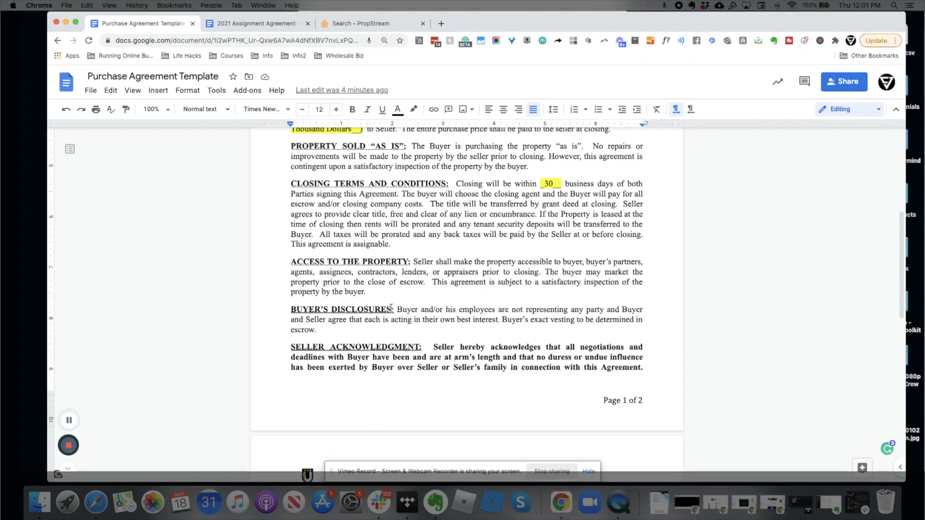
drag(426, 282, 542, 273)
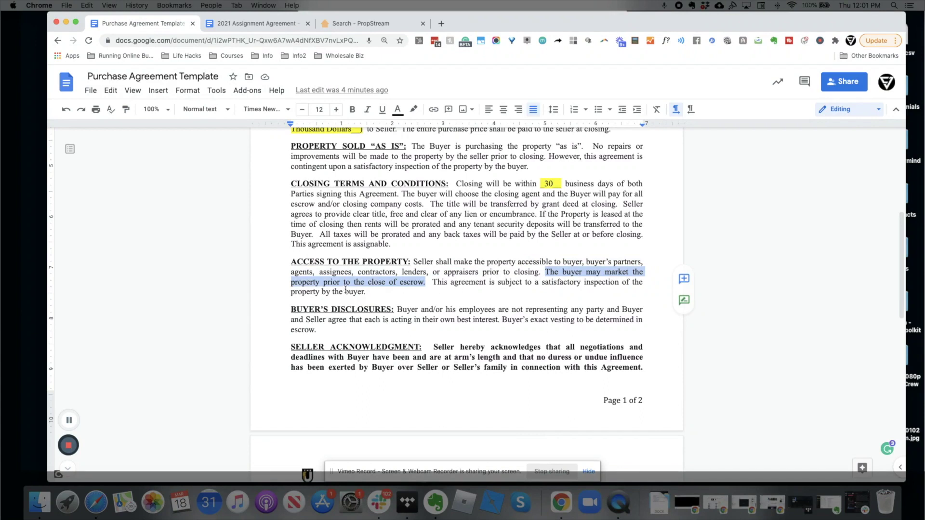
click(430, 282)
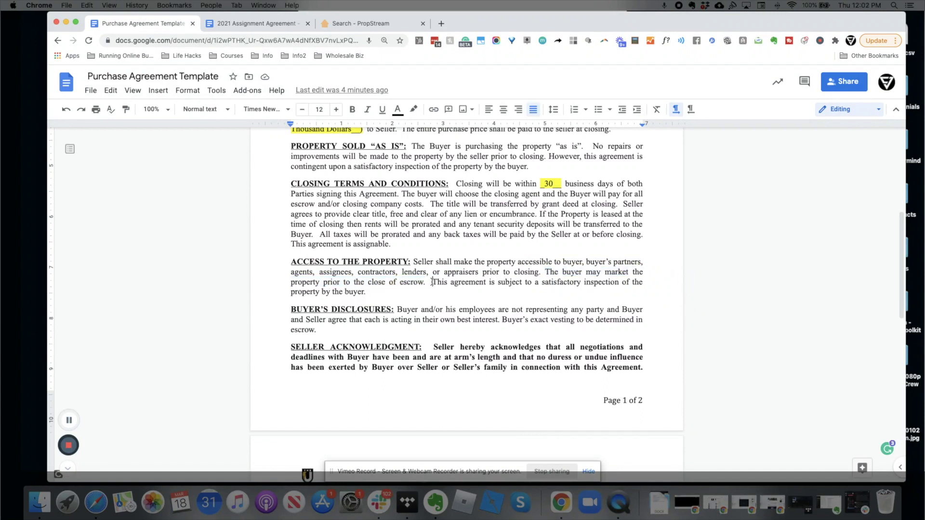
drag(431, 282, 434, 289)
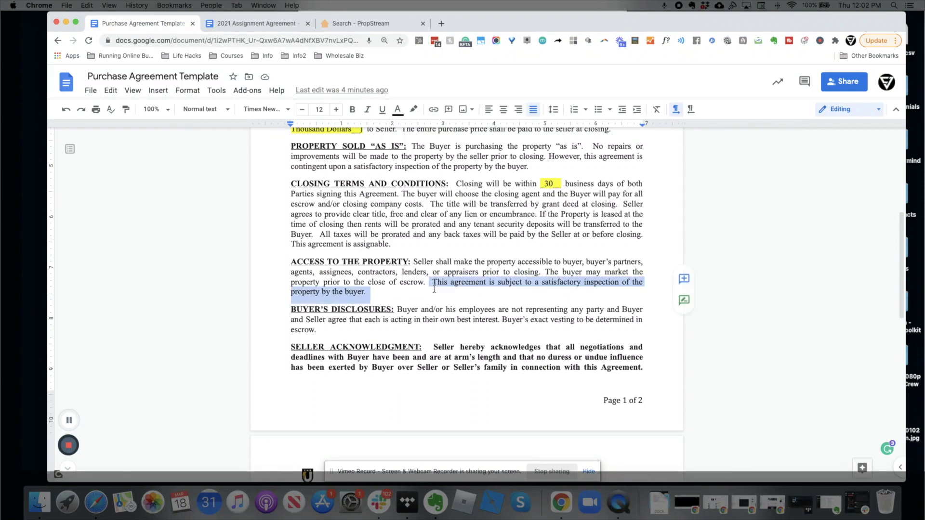
click(401, 295)
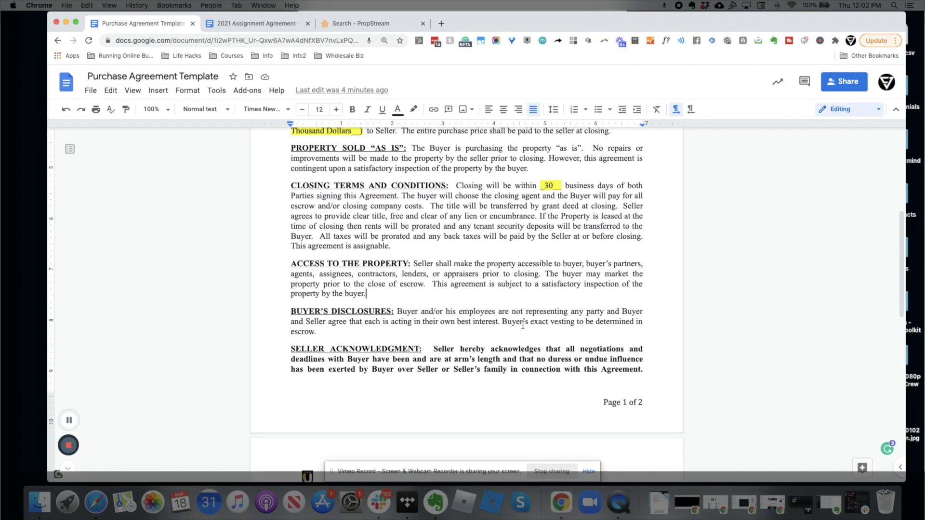
- Place the cursor after the Attorney Fees clause on page 2, then reveal the signature lines
scroll(381, 341, down, 3)
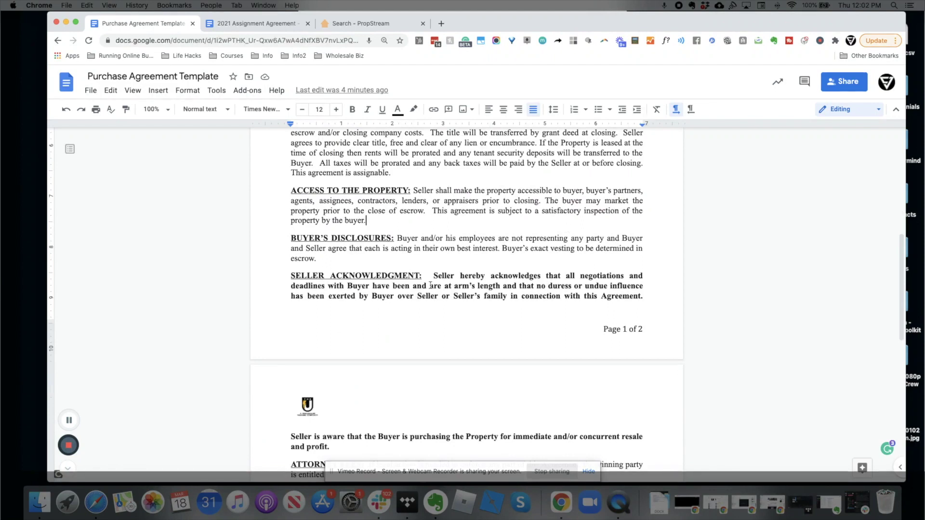
scroll(430, 284, down, 2)
scroll(407, 278, down, 2)
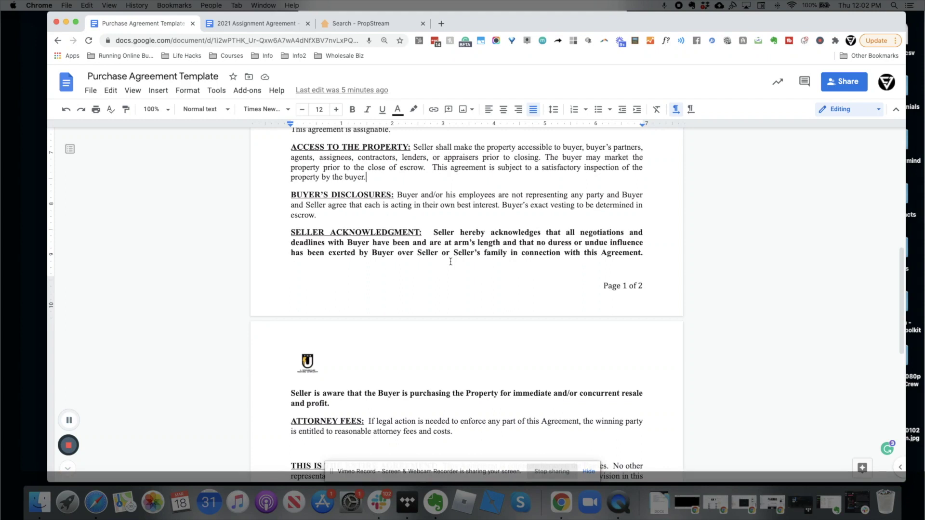
scroll(441, 261, down, 1)
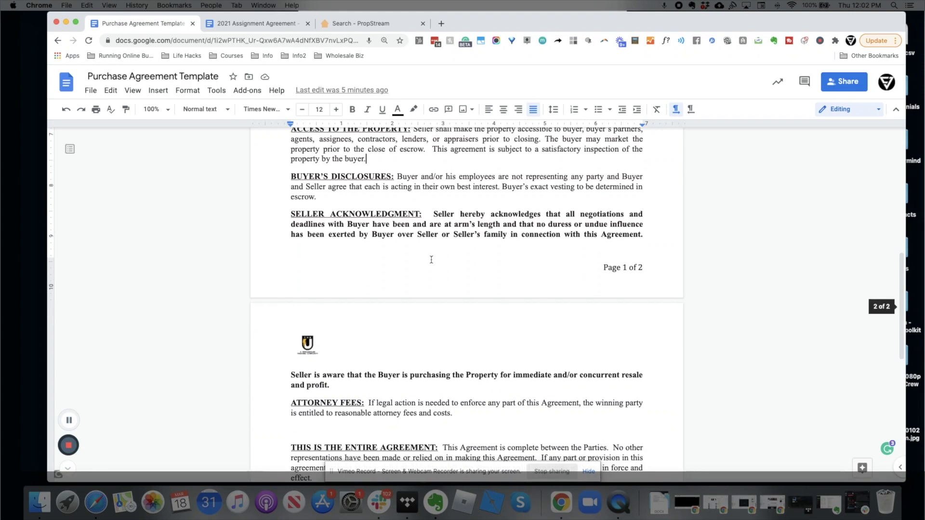
scroll(297, 215, down, 10)
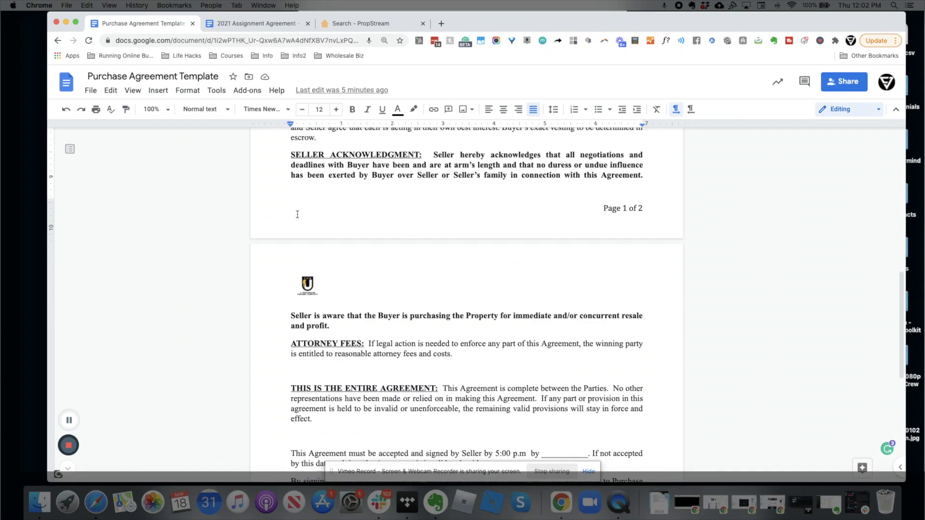
scroll(297, 216, up, 3)
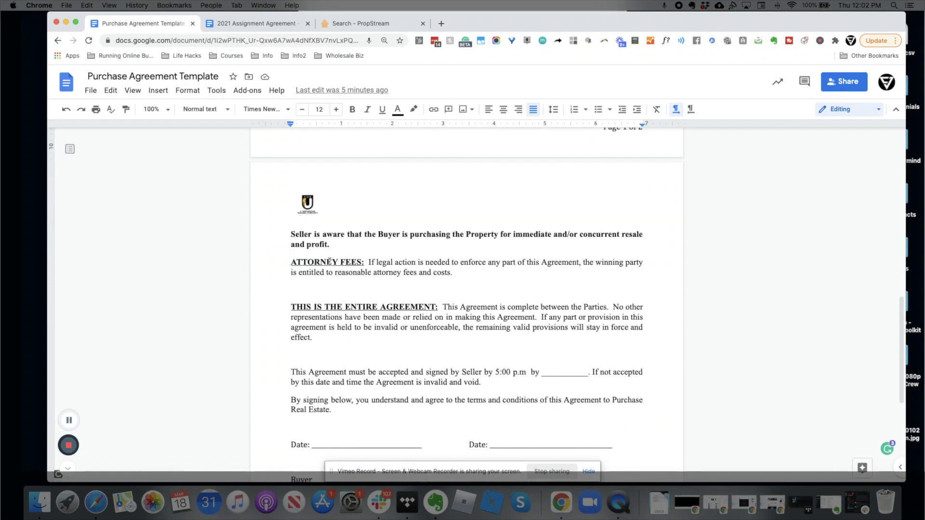
click(463, 274)
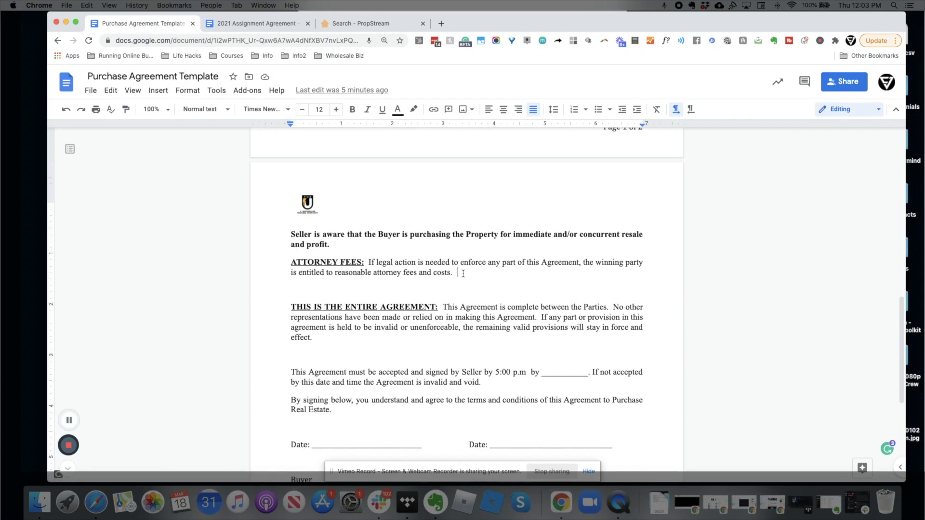
scroll(464, 273, down, 2)
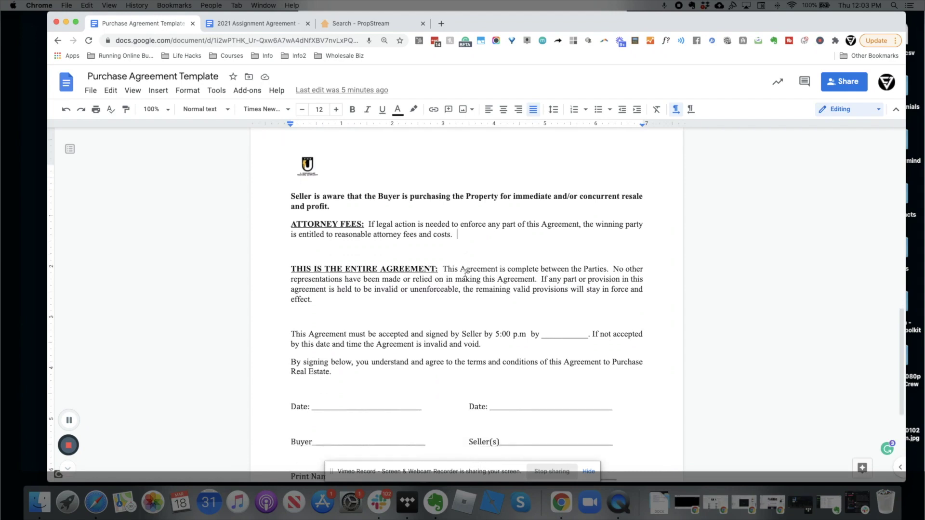
scroll(465, 273, down, 3)
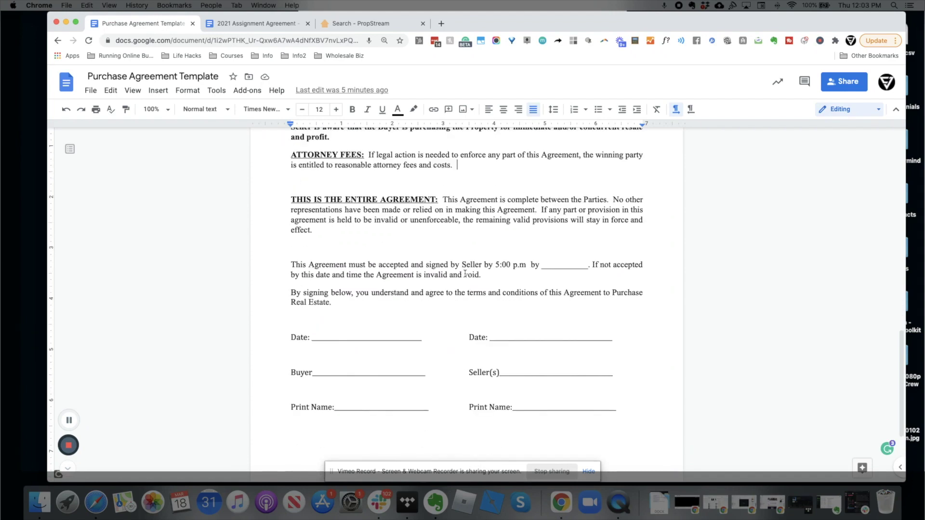
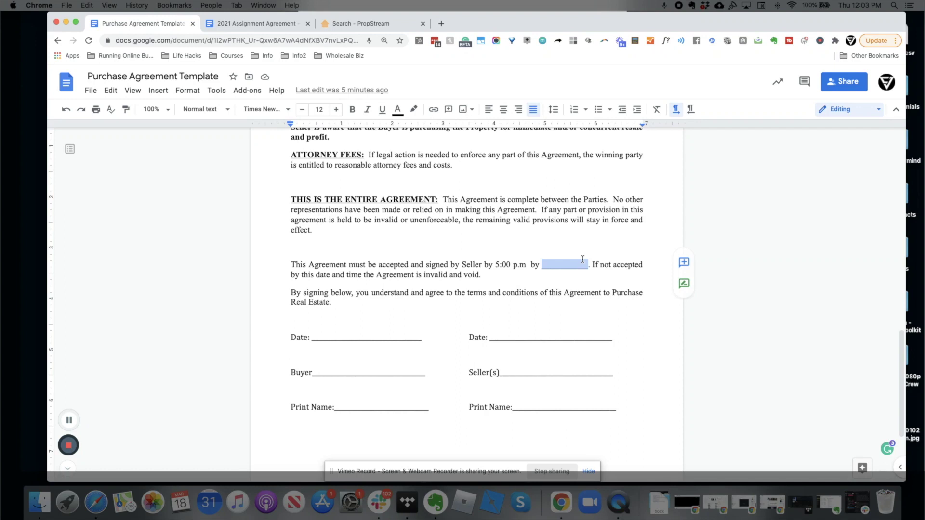
click(507, 265)
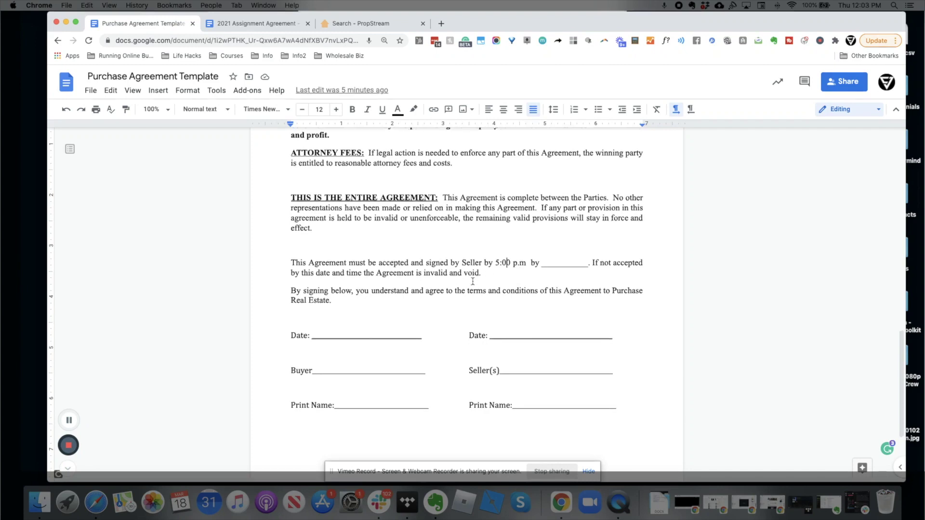
scroll(477, 277, down, 1)
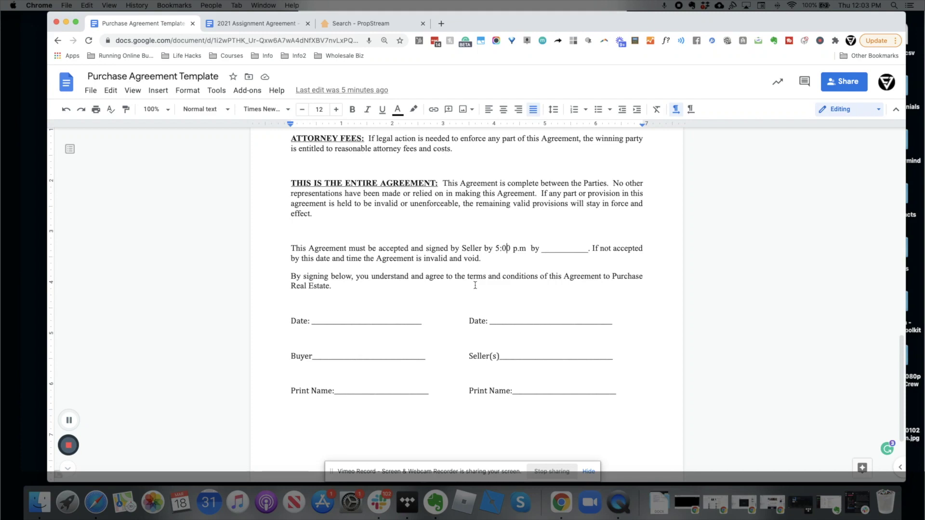
scroll(475, 286, up, 5)
scroll(477, 287, down, 5)
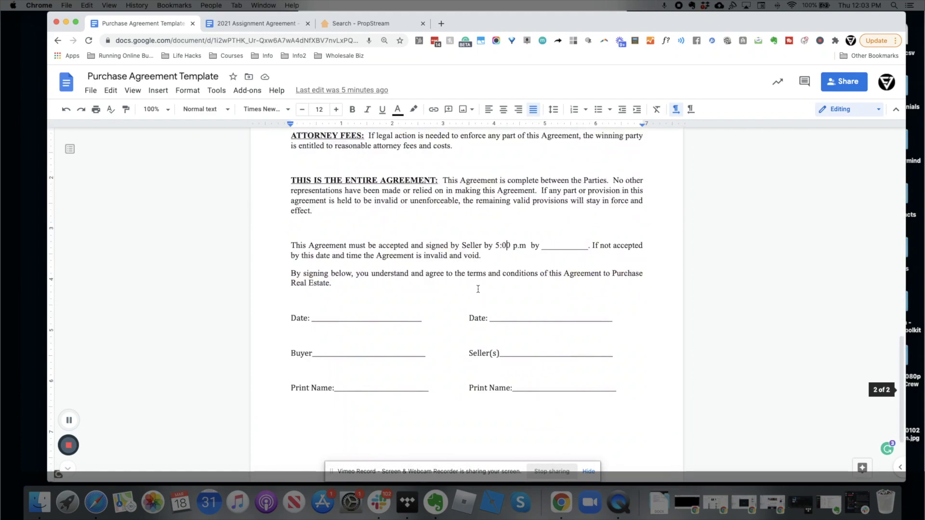
scroll(478, 289, down, 5)
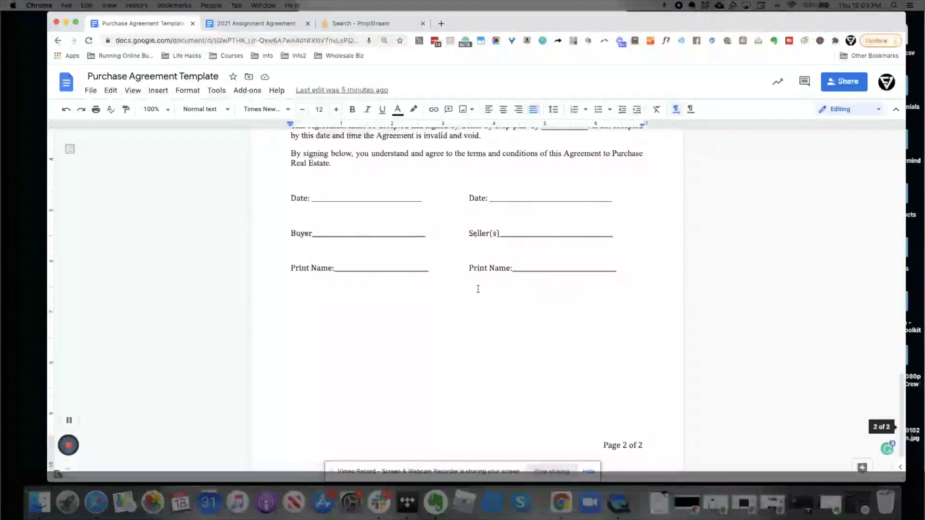
click(507, 236)
double_click(478, 250)
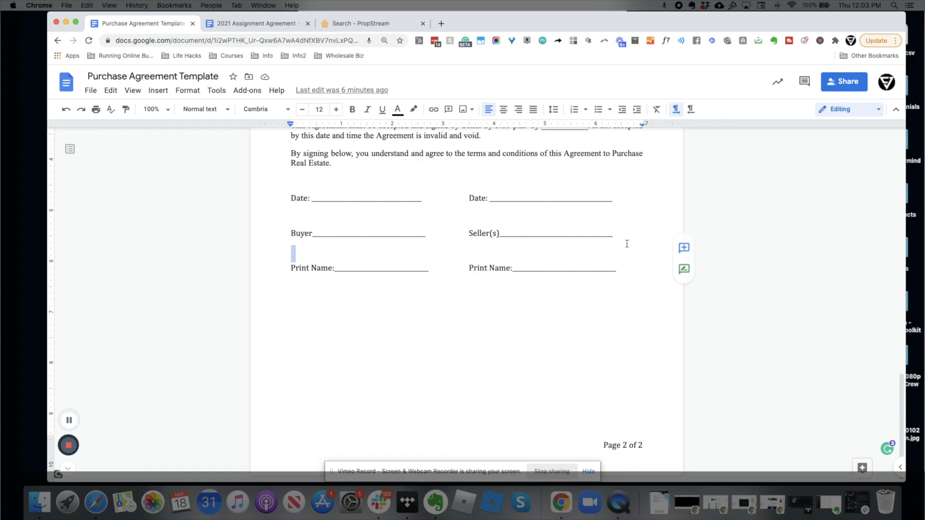
click(506, 235)
scroll(543, 184, up, 15)
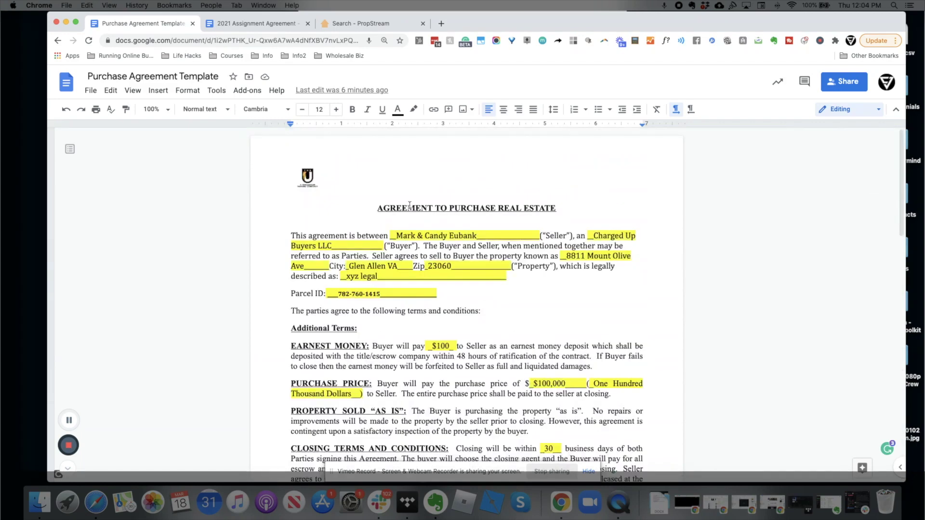
- Enter Charged Up Buyers LLC as the Assignor in the 2021 Assignment Agreement
key(ctrl+Tab)
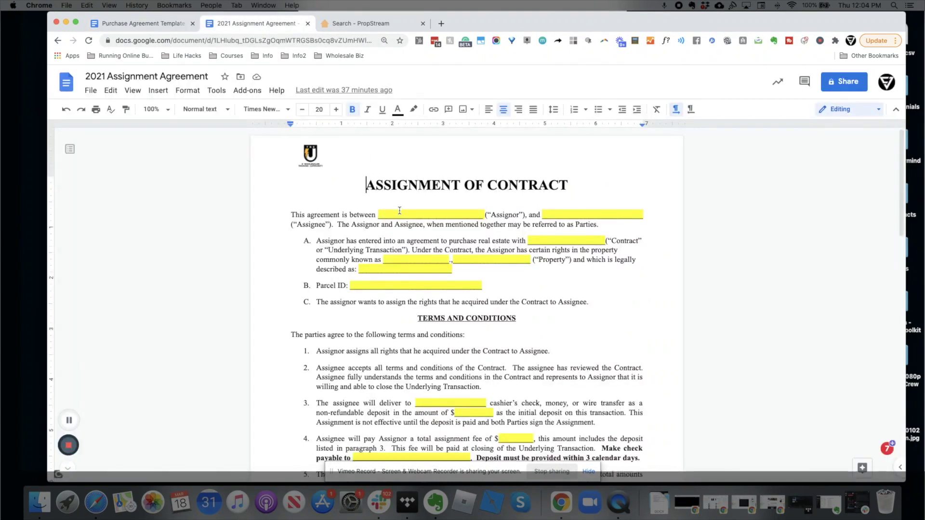
scroll(399, 210, down, 5)
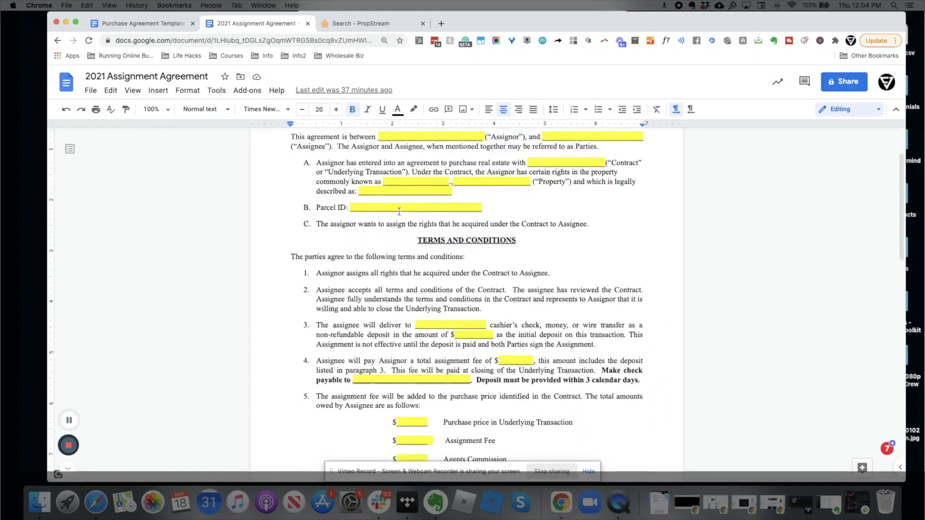
scroll(399, 212, up, 5)
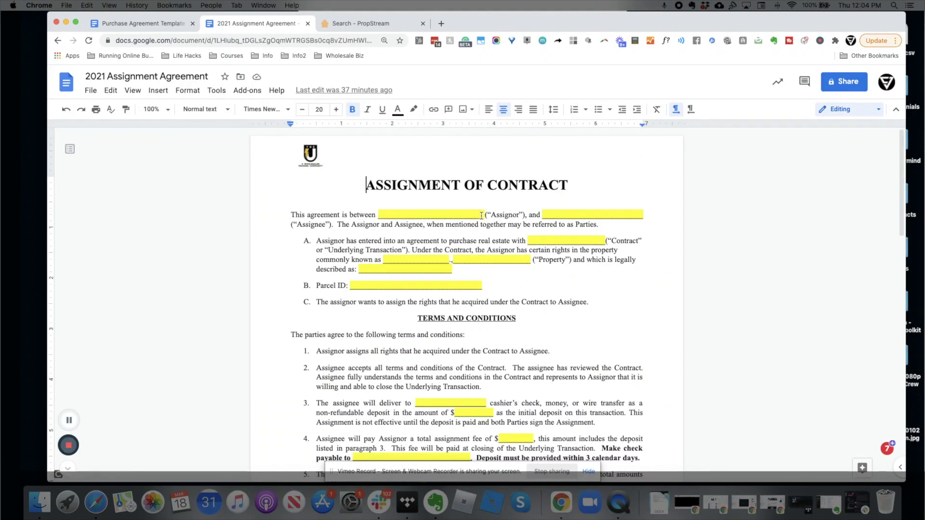
click(384, 216)
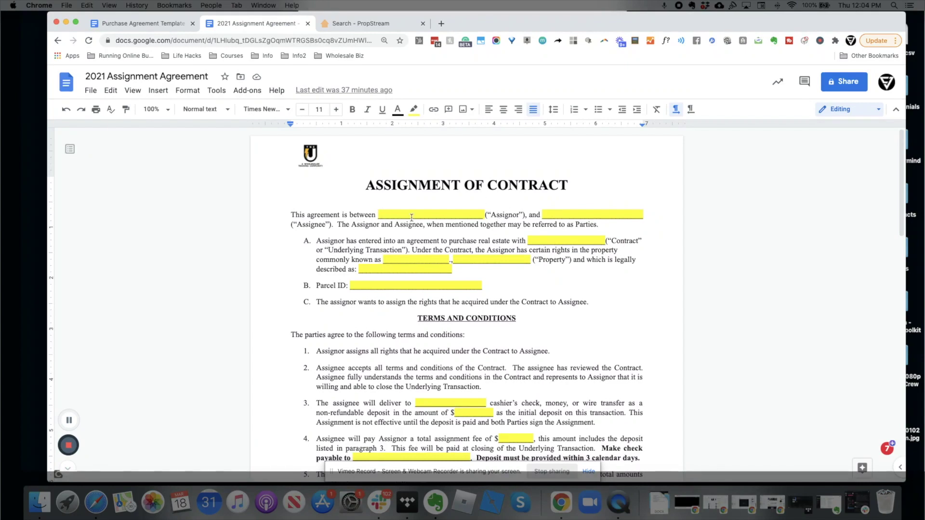
text(Charged Up )
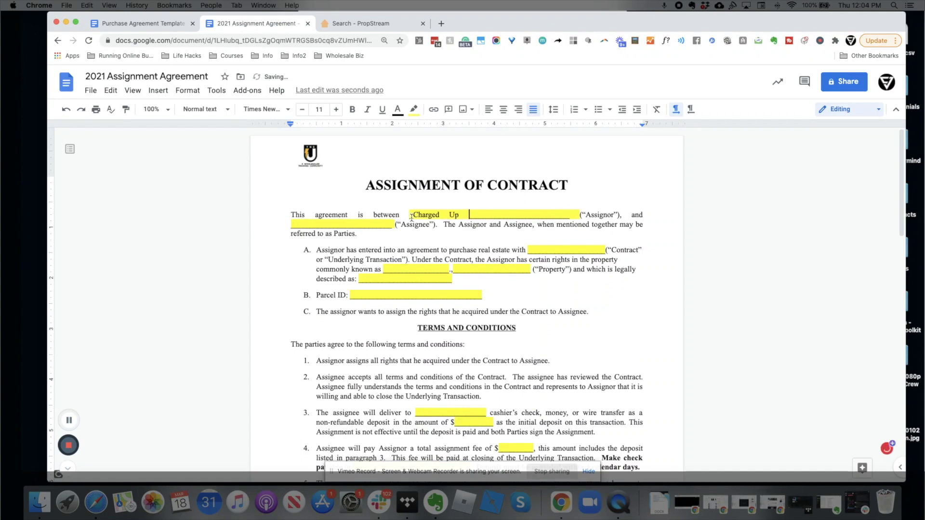
text(Buyers LLC)
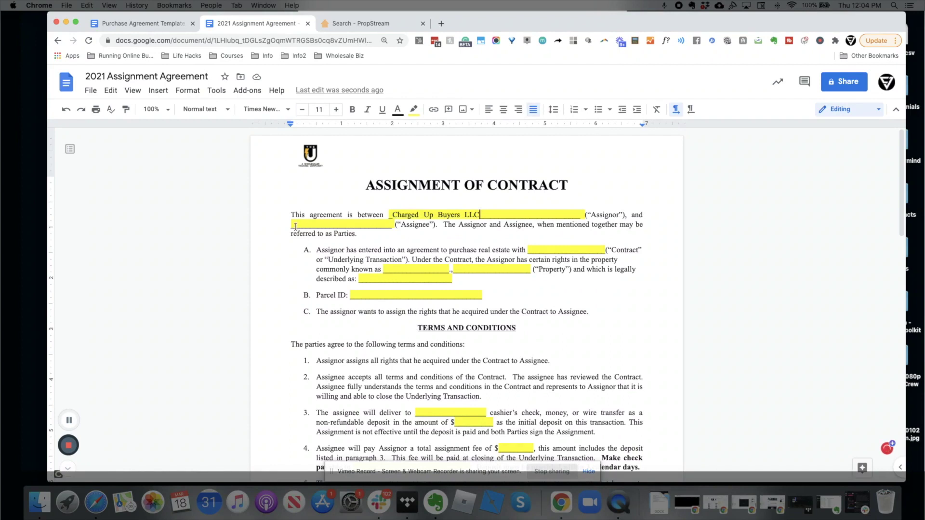
- Enter End Buyer LLC as the Assignee and delete the leftover underscores
text(End Buyer LLC)
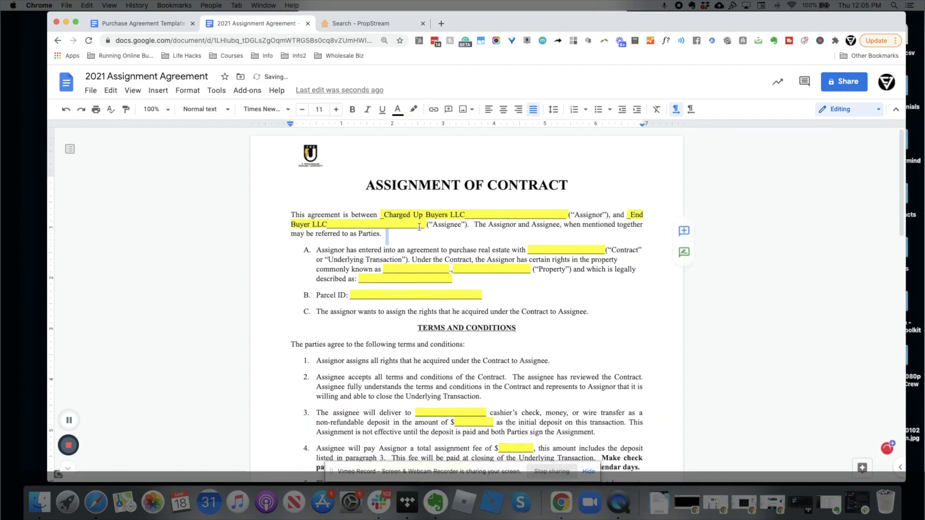
click(424, 225)
key(BackSpace)
key(BackSpace)
key(BackSpace)
key(BackSpace)
key(BackSpace)
key(BackSpace)
key(BackSpace)
key(BackSpace)
key(BackSpace)
key(BackSpace)
key(BackSpace)
key(BackSpace)
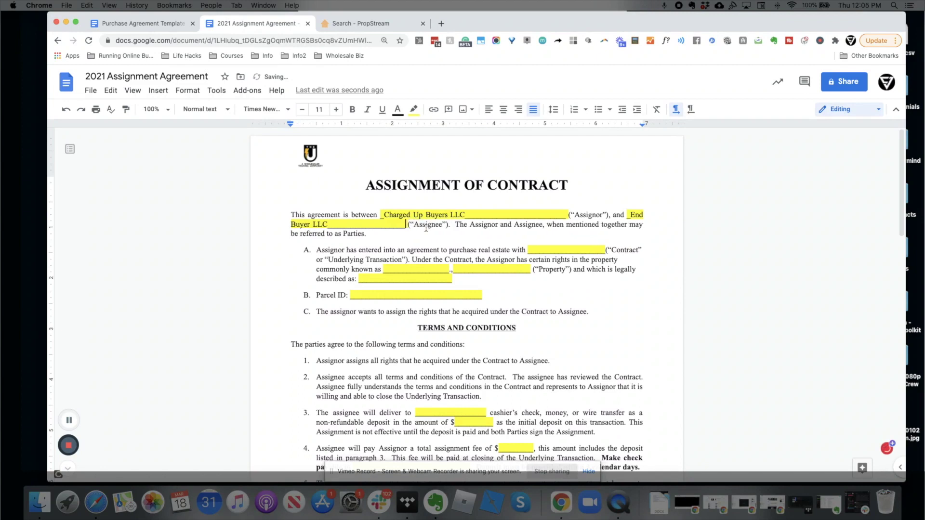
key(BackSpace)
key(BackSpace)
key(BackSpace)
key(BackSpace)
key(BackSpace)
key(BackSpace)
key(BackSpace)
key(BackSpace)
key(BackSpace)
key(BackSpace)
key(BackSpace)
key(BackSpace)
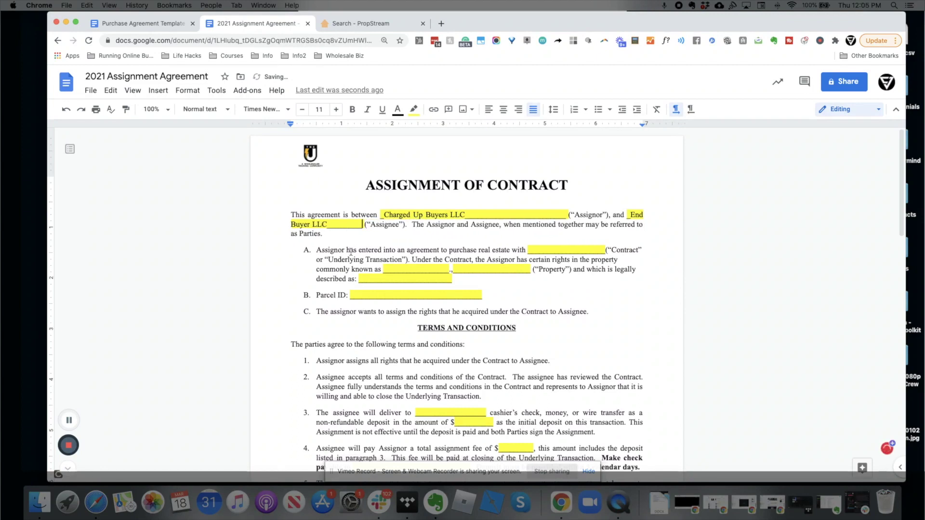
scroll(351, 251, down, 1)
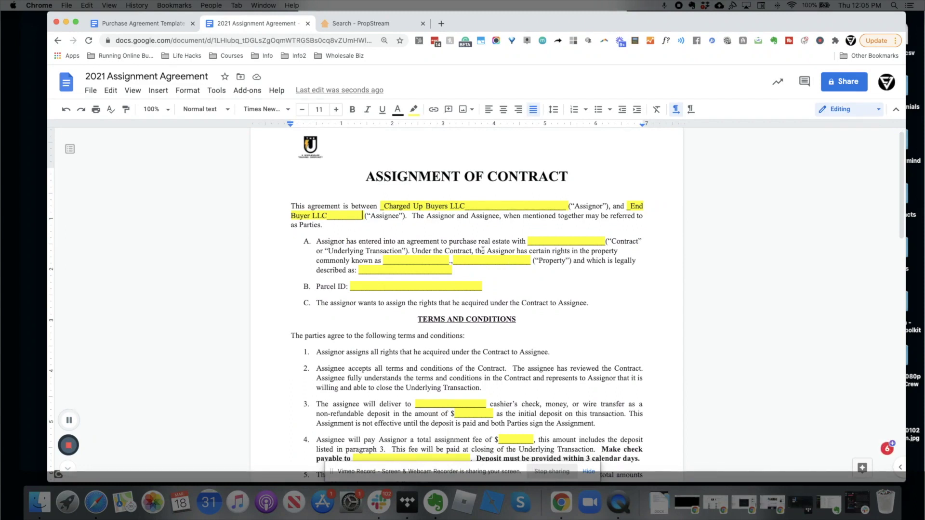
click(535, 243)
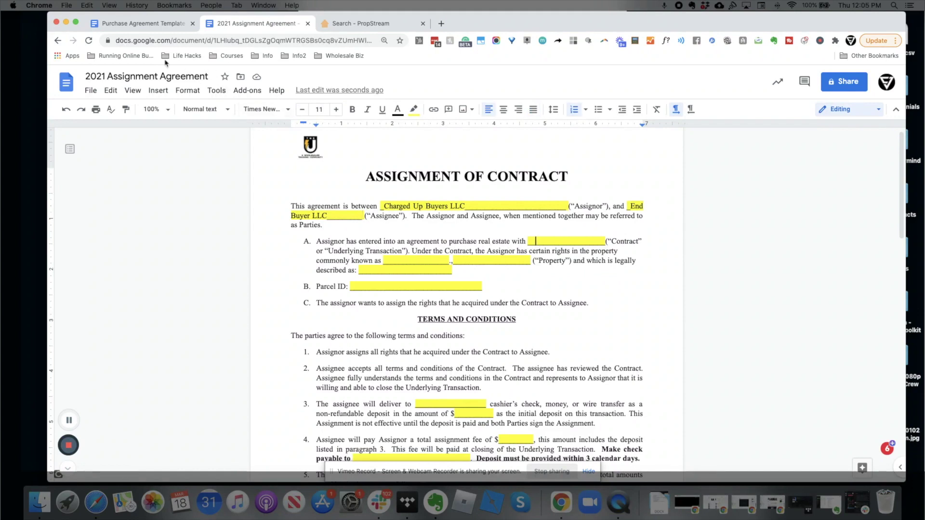
- Copy the sellers' names from the purchase agreement into paragraph A's Contract blank
click(155, 25)
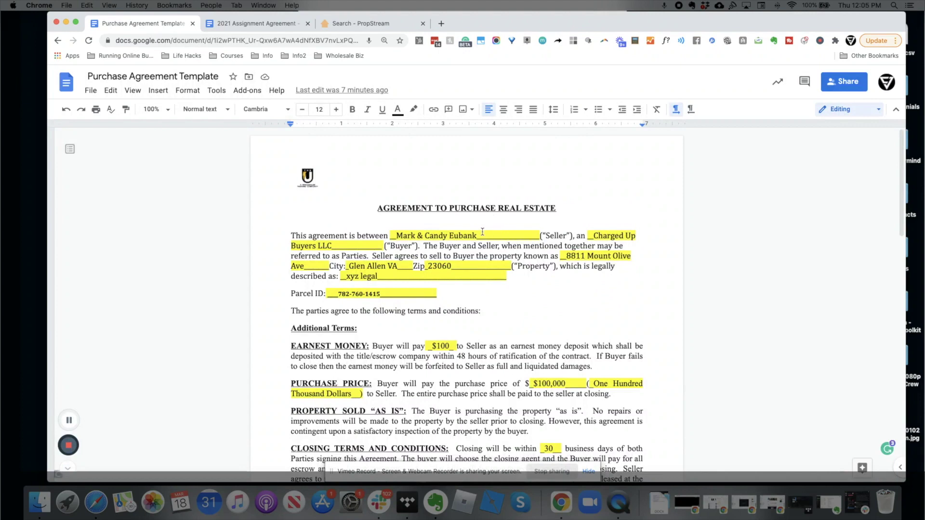
drag(478, 235, 398, 236)
key(super+c)
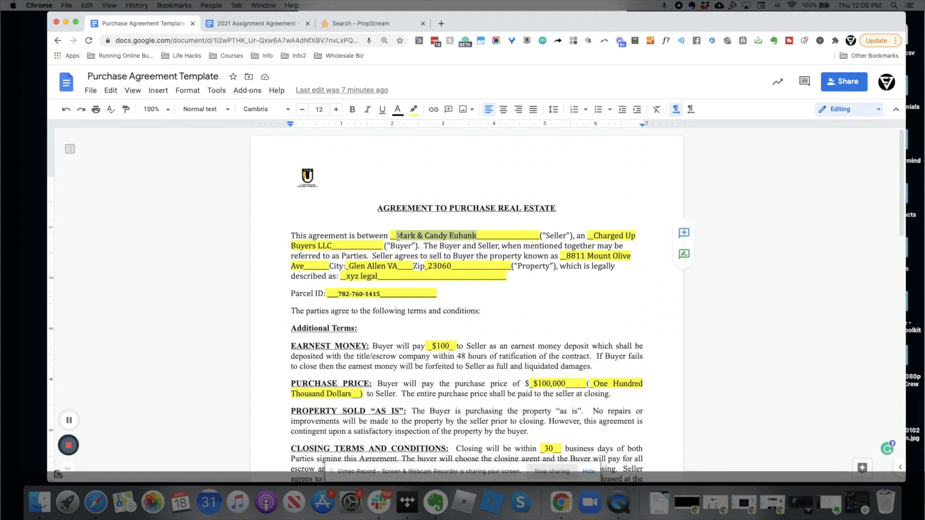
click(275, 24)
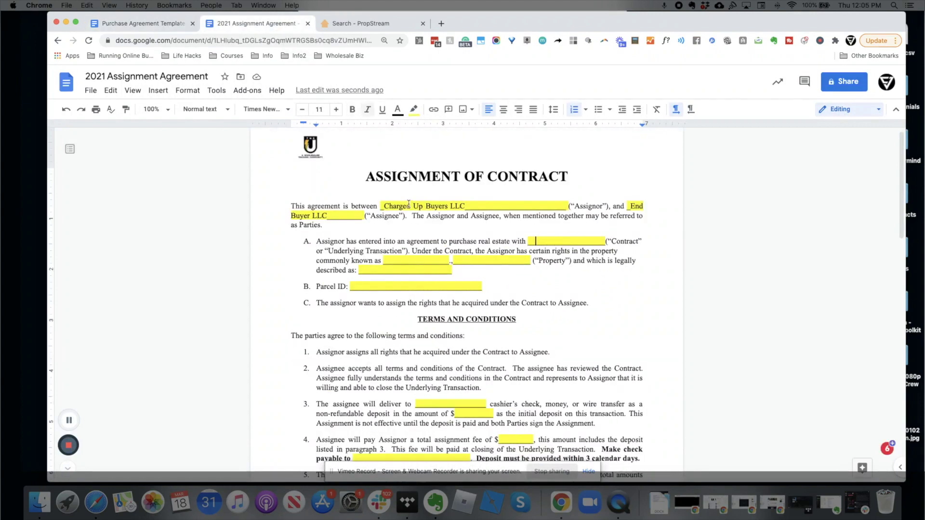
key(super+v)
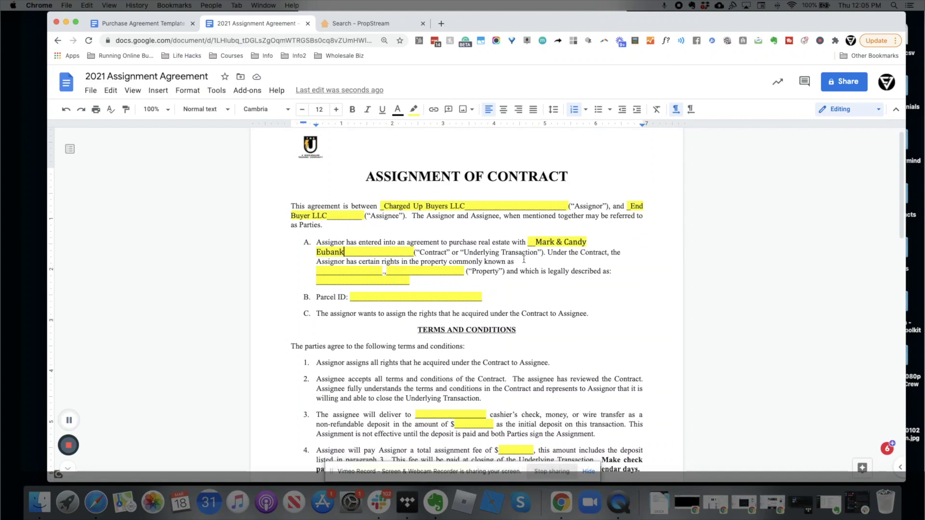
click(181, 23)
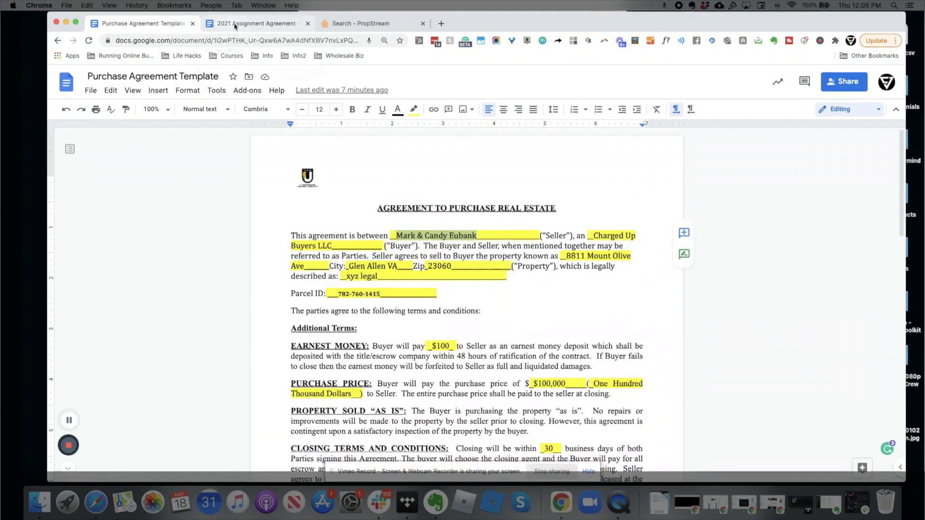
click(234, 24)
click(322, 270)
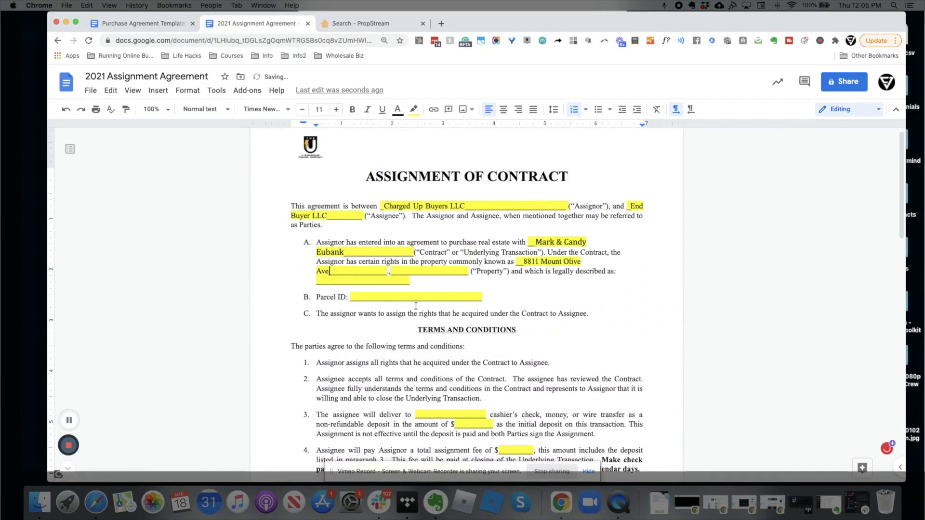
click(403, 271)
text(Glen All)
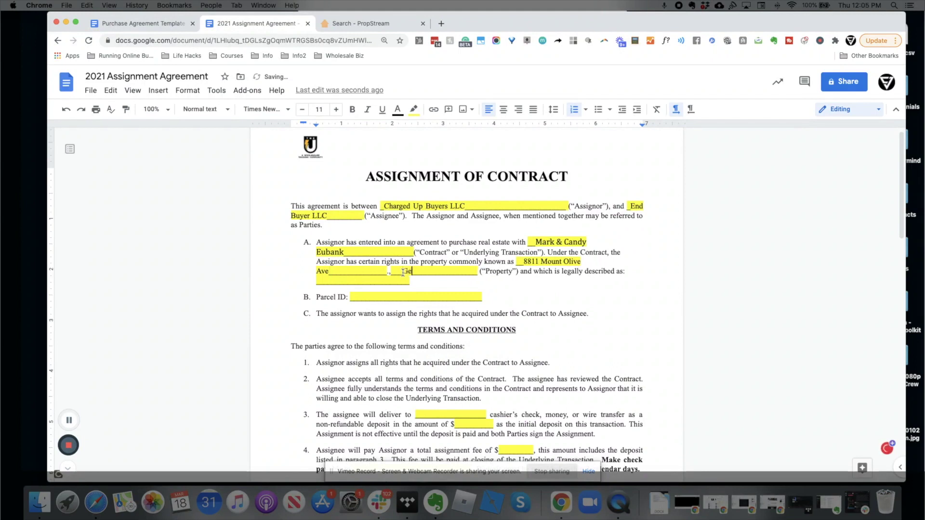
text(en Va )
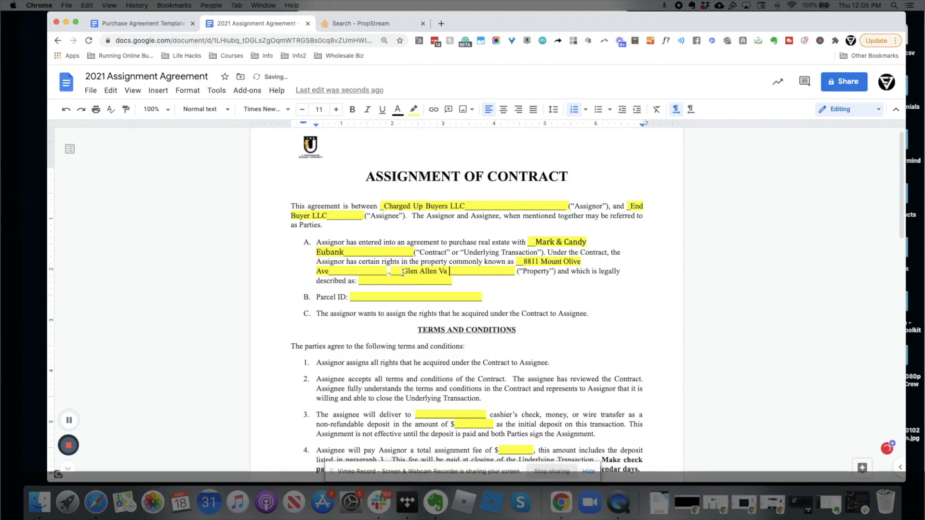
text(23060)
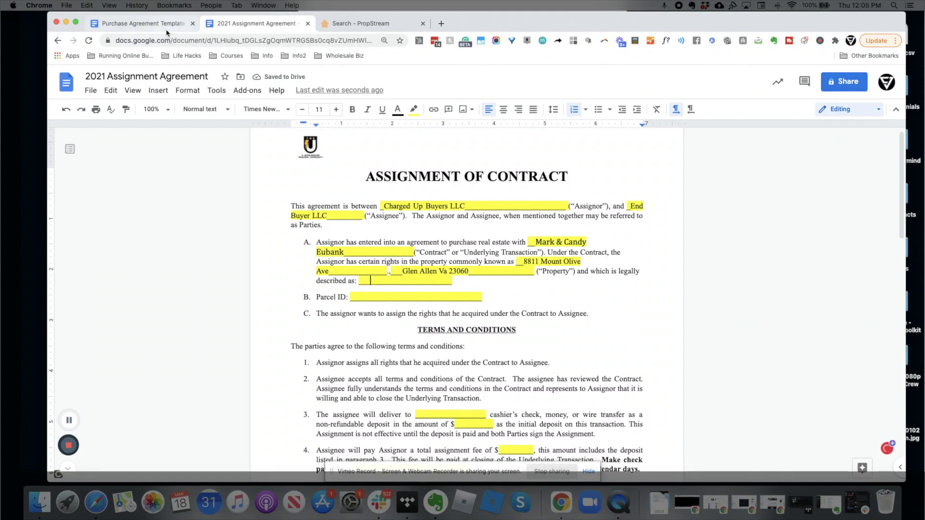
- Enter 'xyz legal' as the property's legal description
click(140, 23)
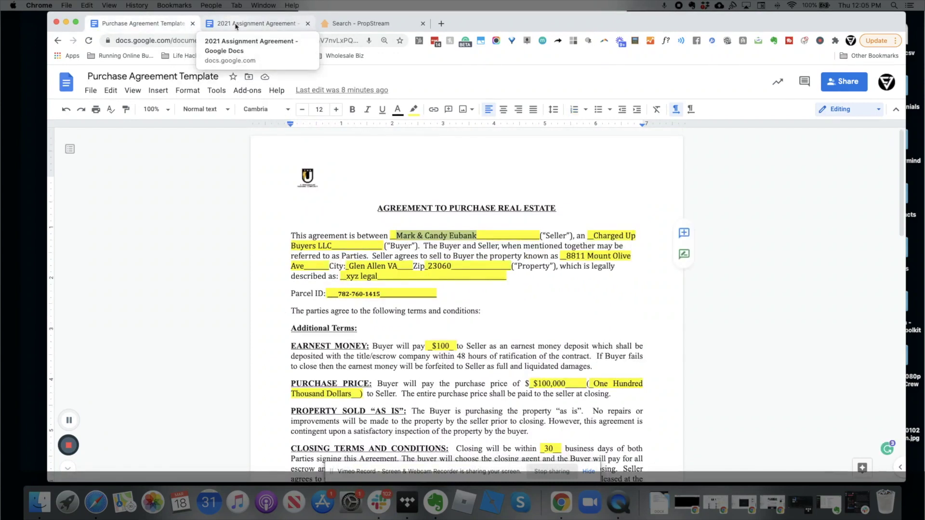
click(272, 24)
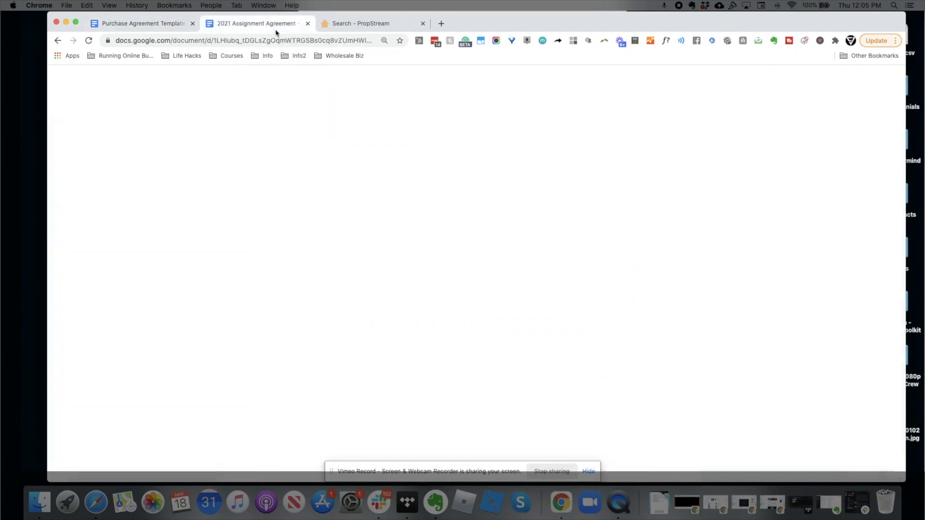
text(xyz legal________________)
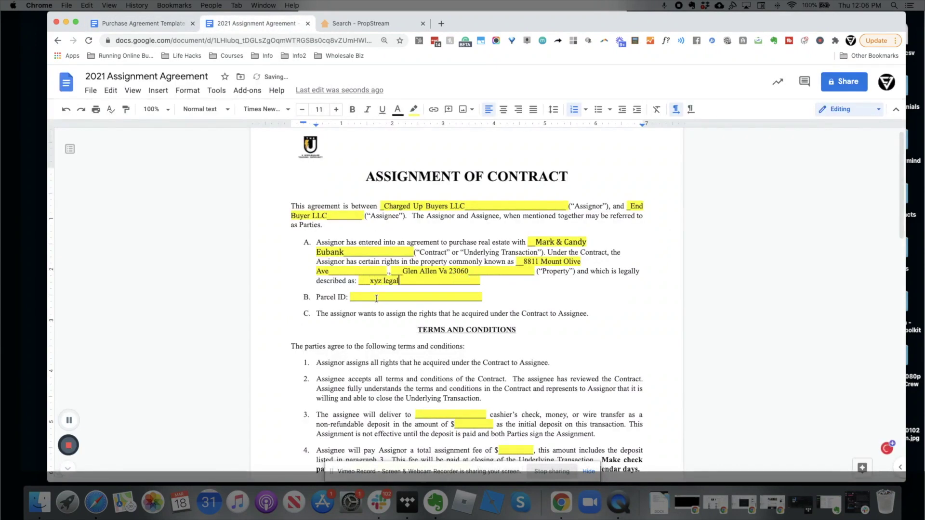
click(359, 297)
click(381, 23)
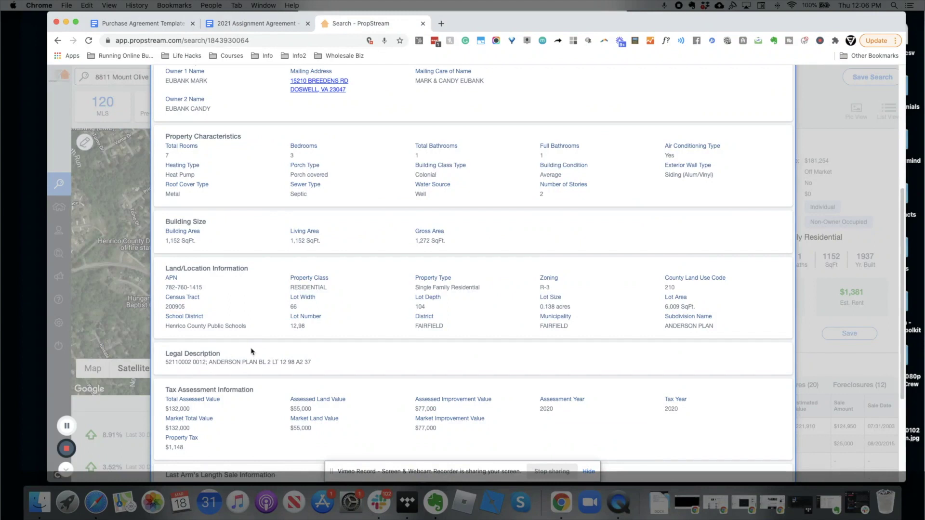
- Select the legal description in PropStream and check the assignment's empty Parcel ID blank
scroll(166, 358, up, 5)
scroll(181, 285, down, 6)
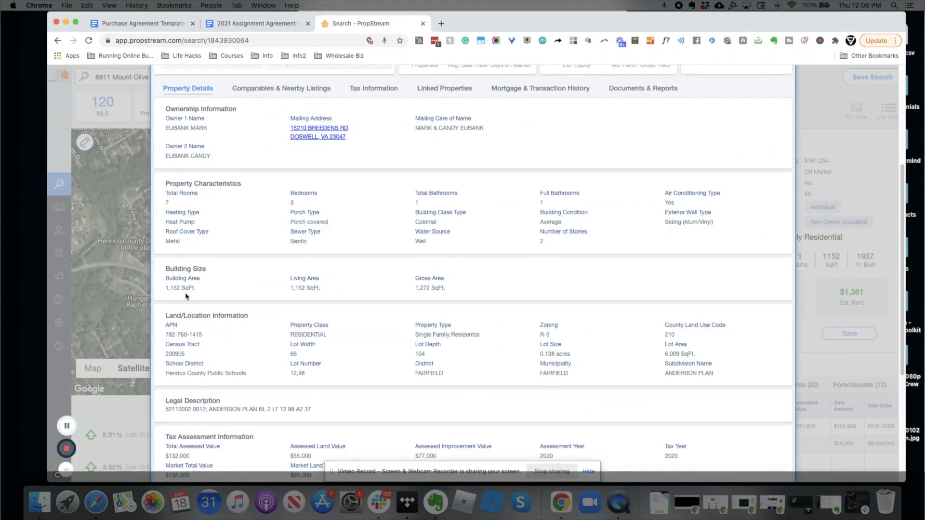
drag(164, 323, 227, 319)
triple_click(215, 327)
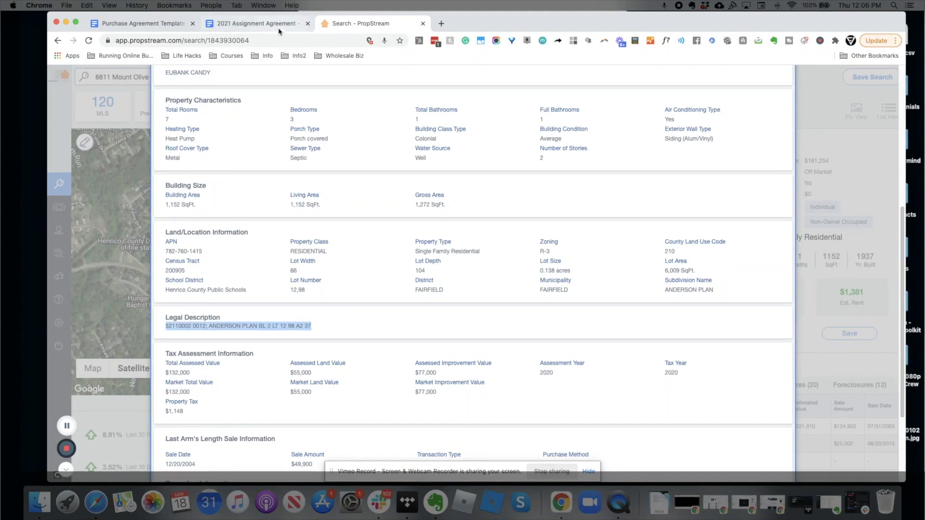
click(236, 28)
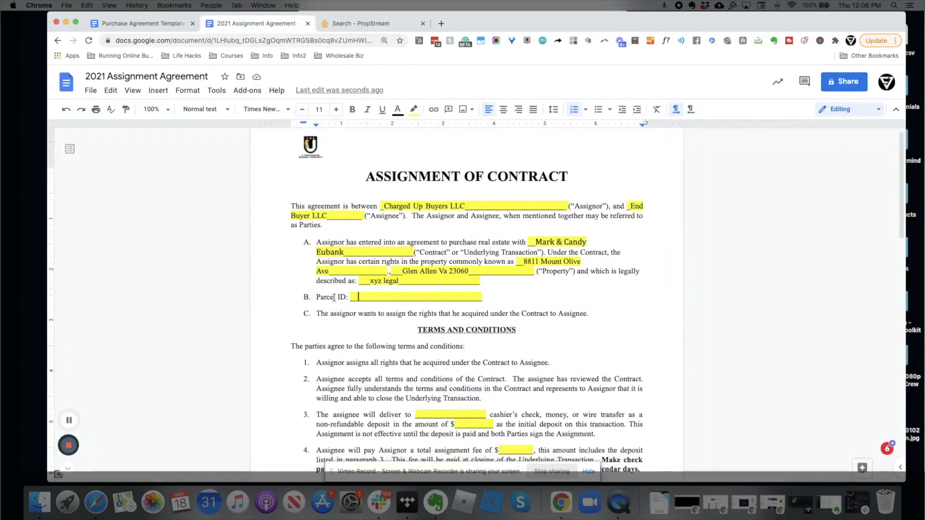
click(359, 23)
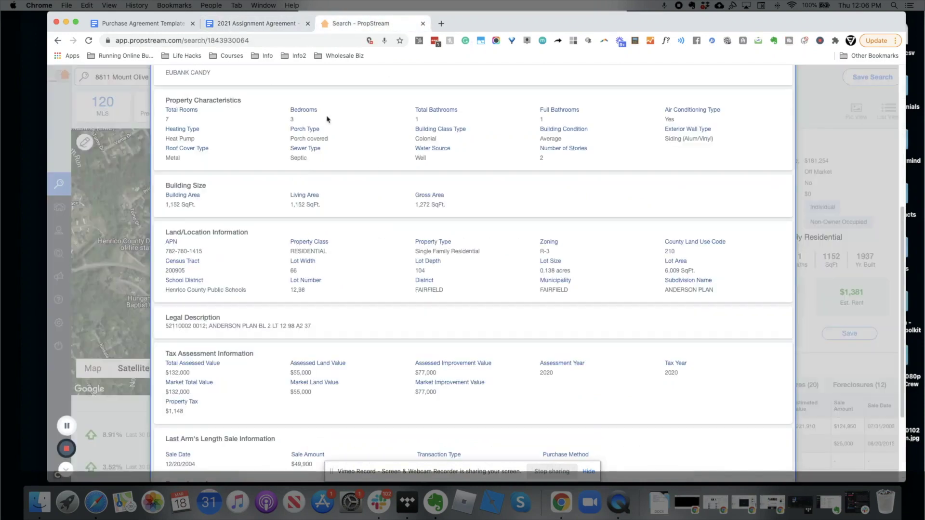
double_click(171, 242)
click(176, 248)
triple_click(176, 249)
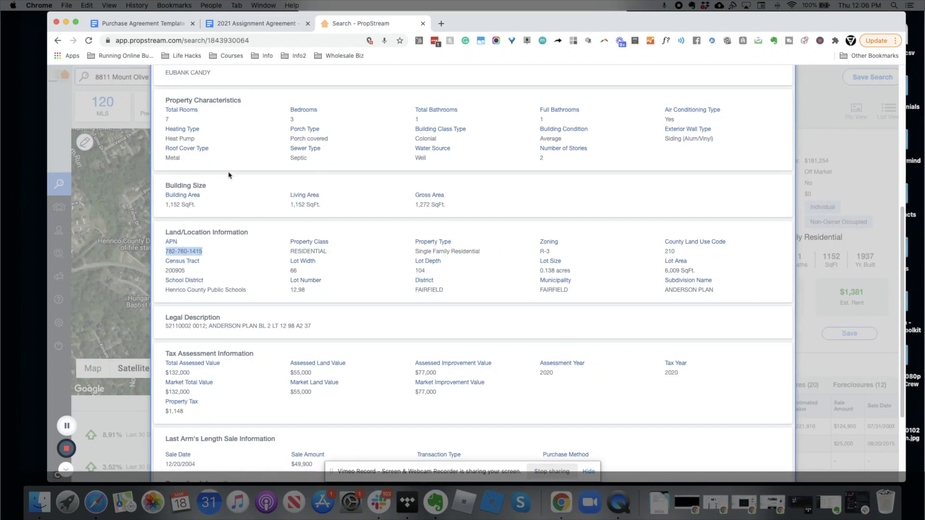
click(145, 23)
drag(381, 293, 337, 294)
key(cmd+c)
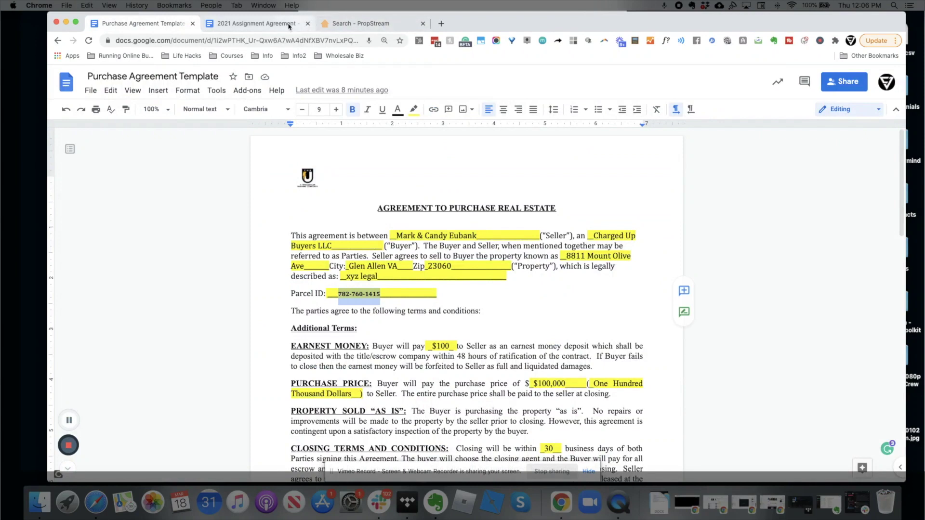
click(293, 26)
key(cmd+v)
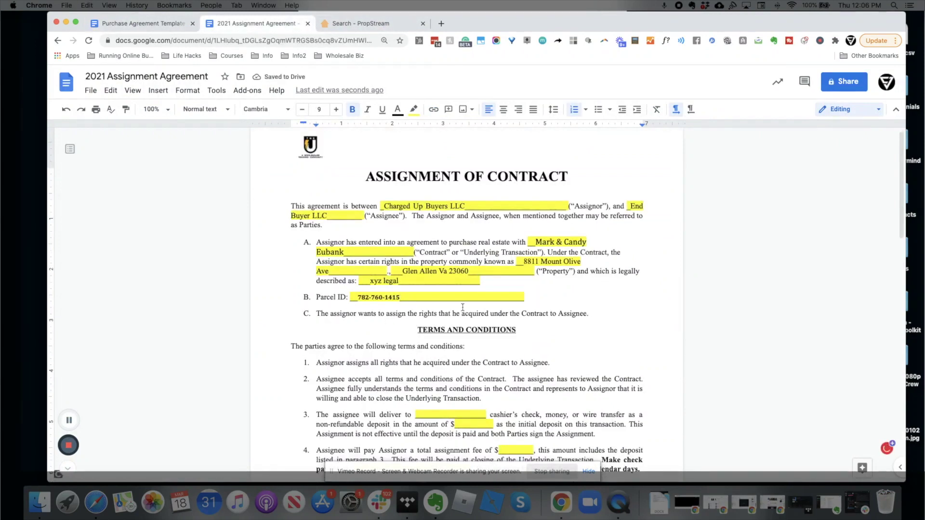
scroll(462, 306, down, 3)
scroll(463, 307, down, 2)
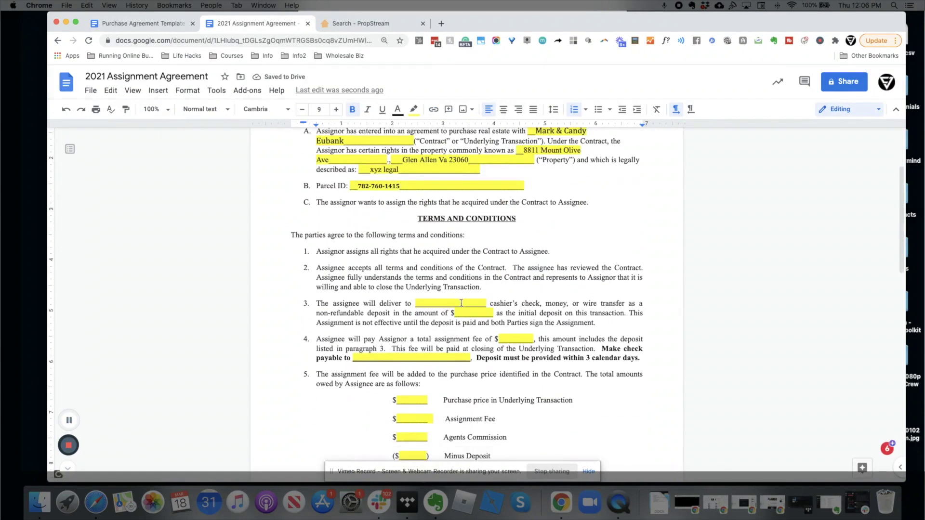
scroll(403, 197, down, 1)
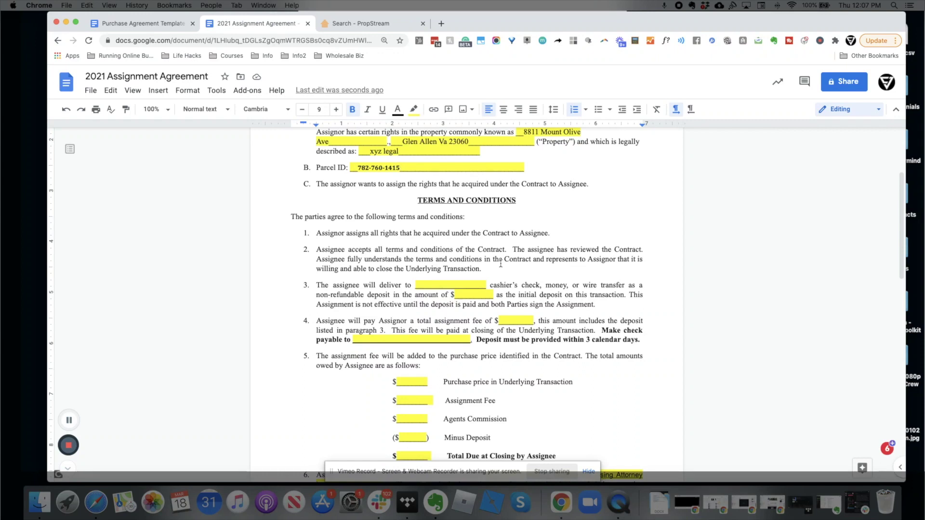
scroll(500, 263, down, 1)
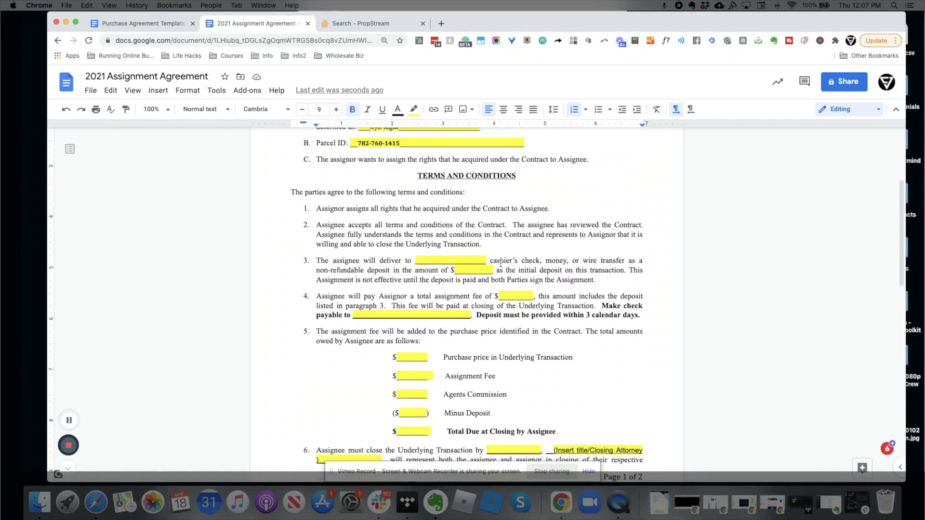
scroll(500, 234, down, 1)
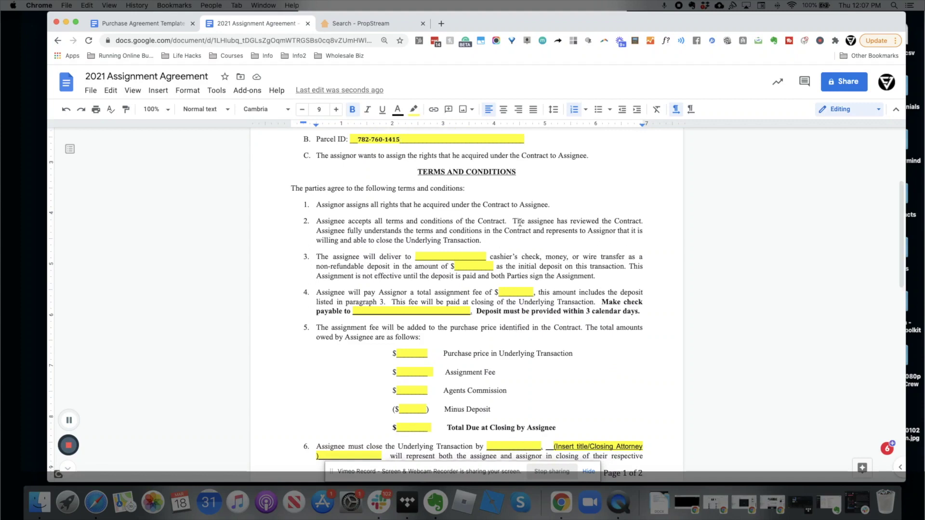
scroll(410, 263, down, 1)
- Name Dankos Gordon PC as paragraph 3's deposit recipient, removing the leftover underscores
click(423, 242)
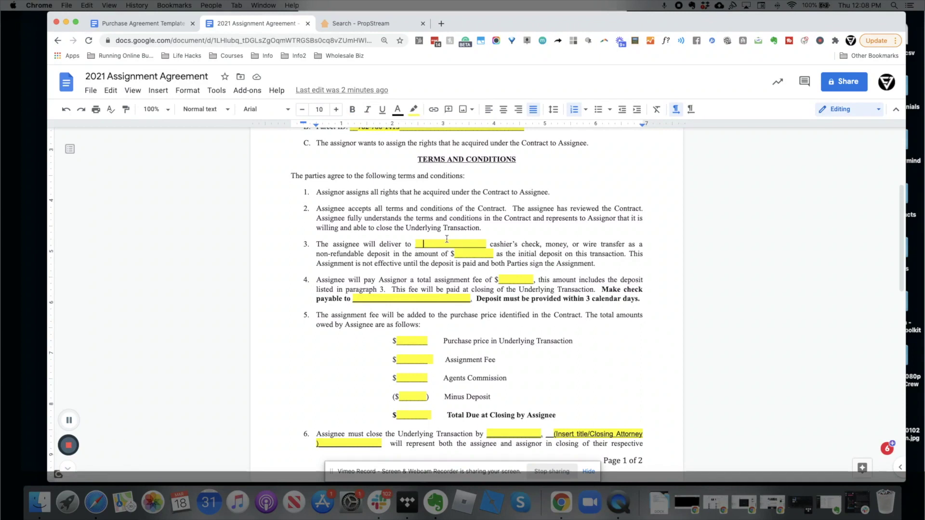
text(Dankos Gordon)
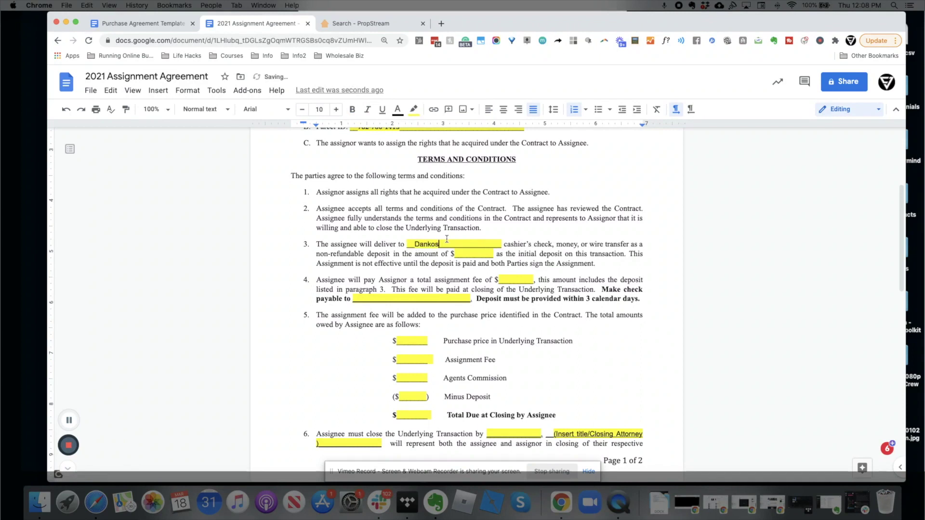
text( PC)
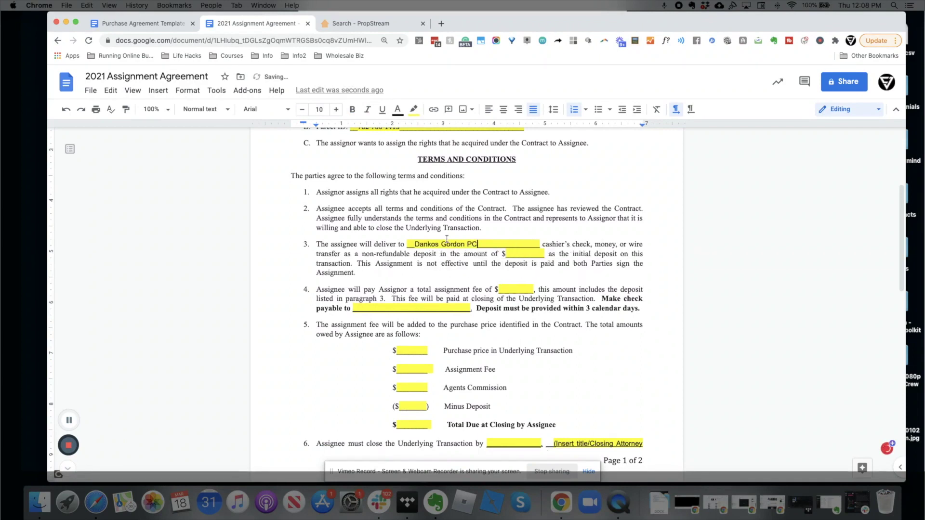
click(538, 244)
key(BackSpace)
key(BackSpace)
key(BackSpace)
key(BackSpace)
key(BackSpace)
key(BackSpace)
key(BackSpace)
key(BackSpace)
key(BackSpace)
key(BackSpace)
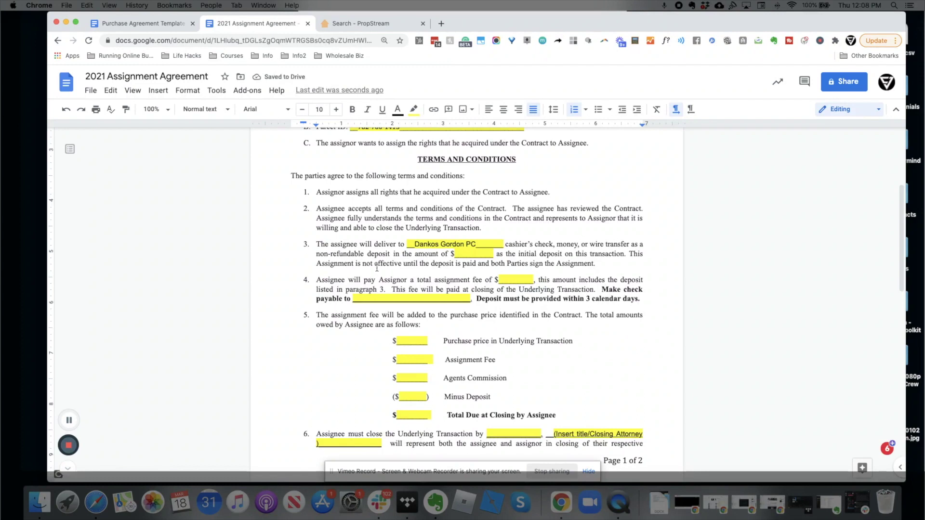
- Make 'non-refundable' bold and enter 2,500 as the deposit amount
drag(365, 254, 318, 252)
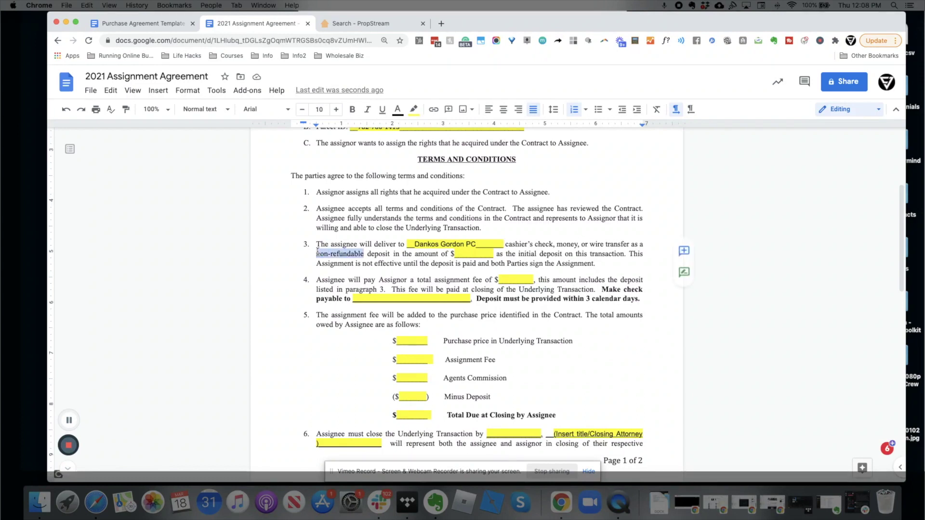
click(352, 109)
click(462, 255)
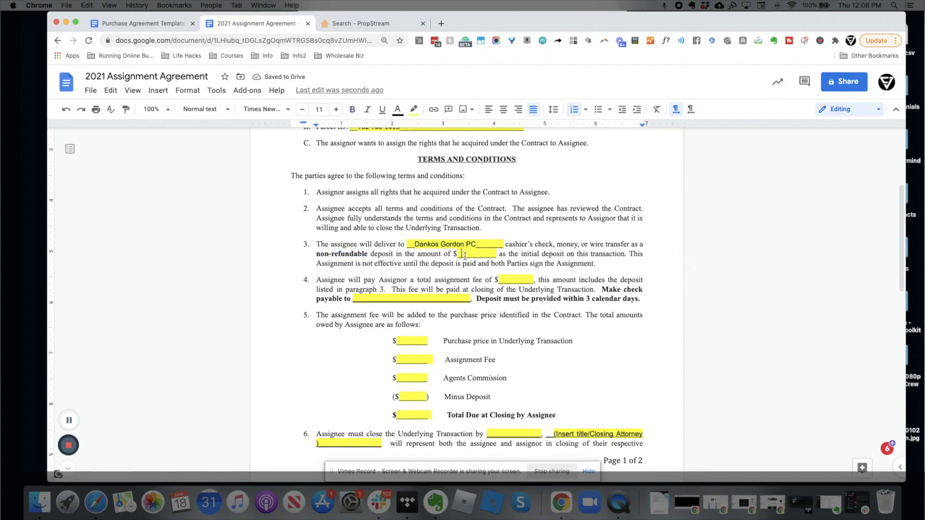
text(2,500)
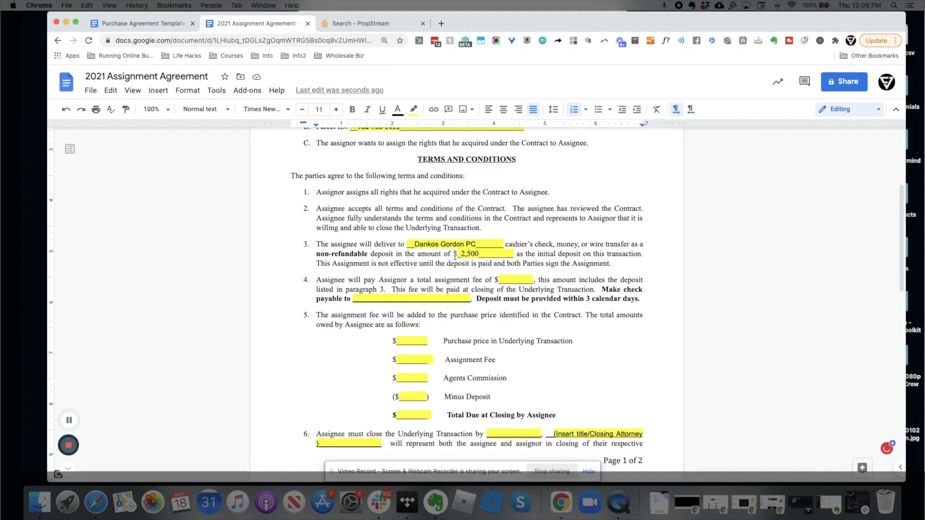
- Review the bold 'non-refundable' and the 2,500 deposit amount in paragraph 3
click(335, 256)
triple_click(335, 256)
click(334, 255)
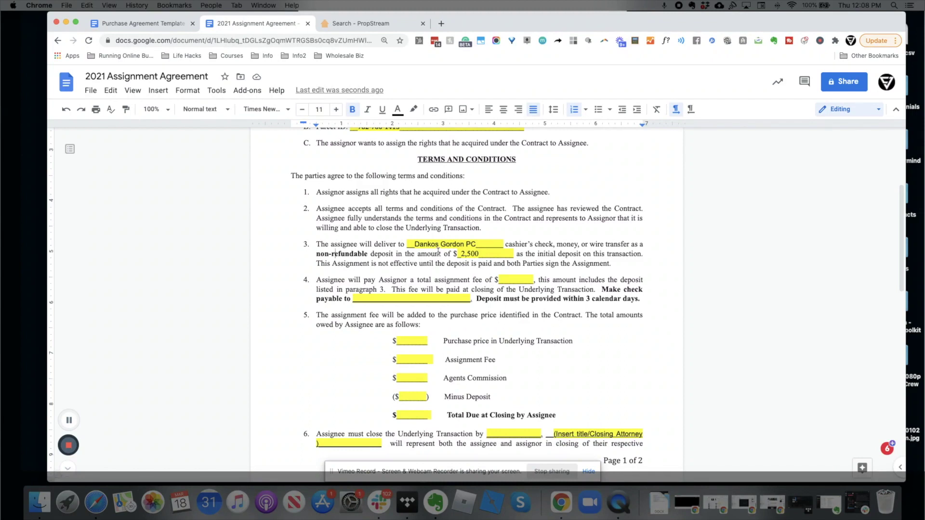
drag(461, 254, 479, 252)
click(479, 253)
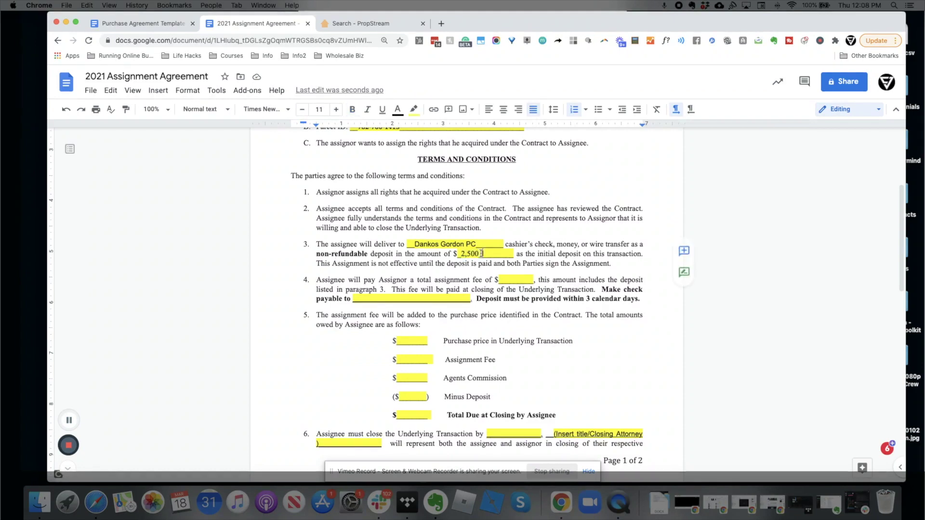
drag(478, 253, 460, 254)
click(432, 259)
scroll(449, 241, down, 1)
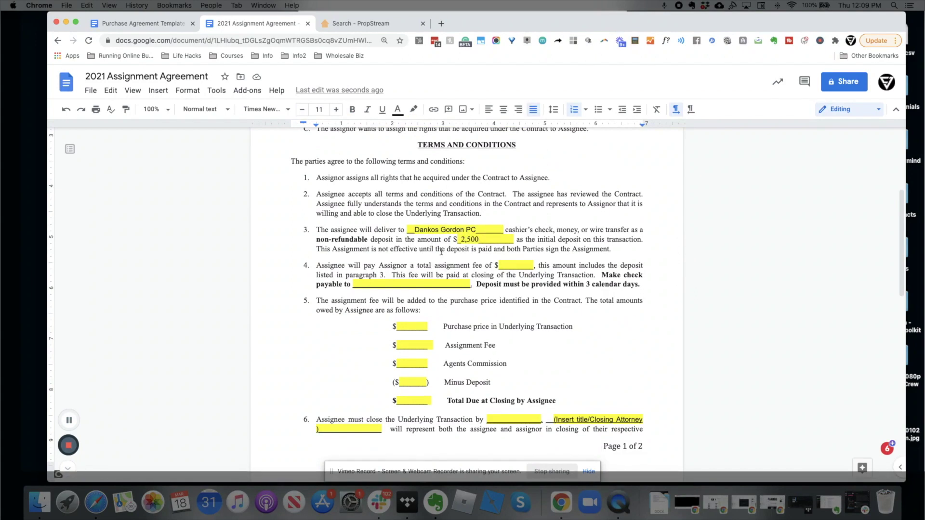
scroll(474, 235, down, 1)
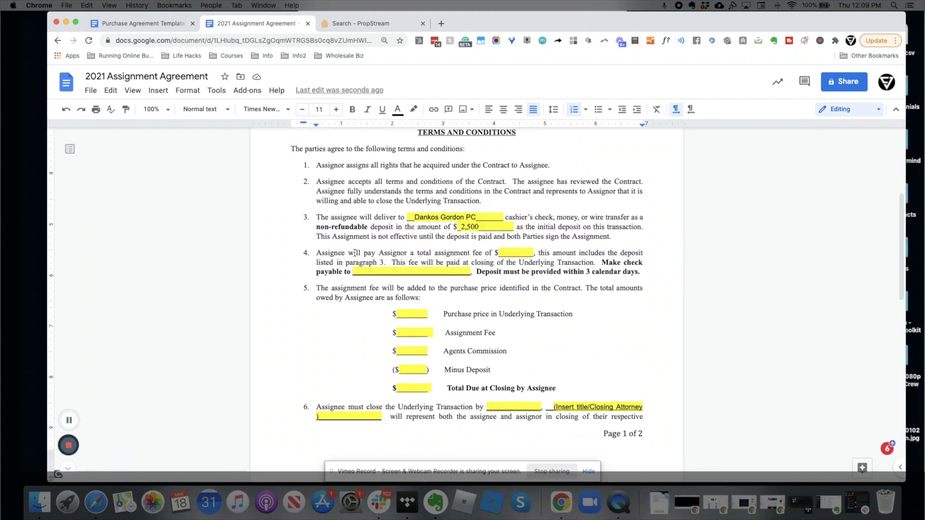
- Set the assignment fee to 5,000, payable to Dankos Gordon PC
click(502, 252)
text(5,)
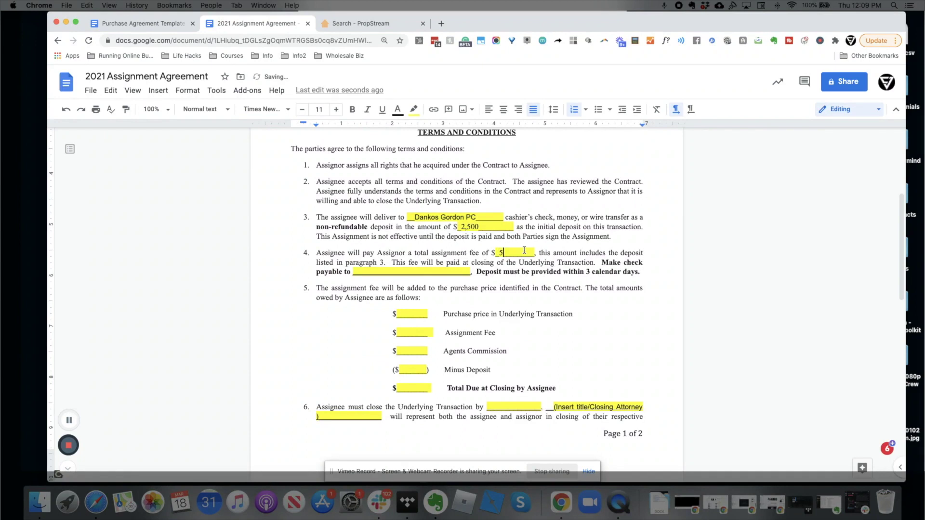
text(000)
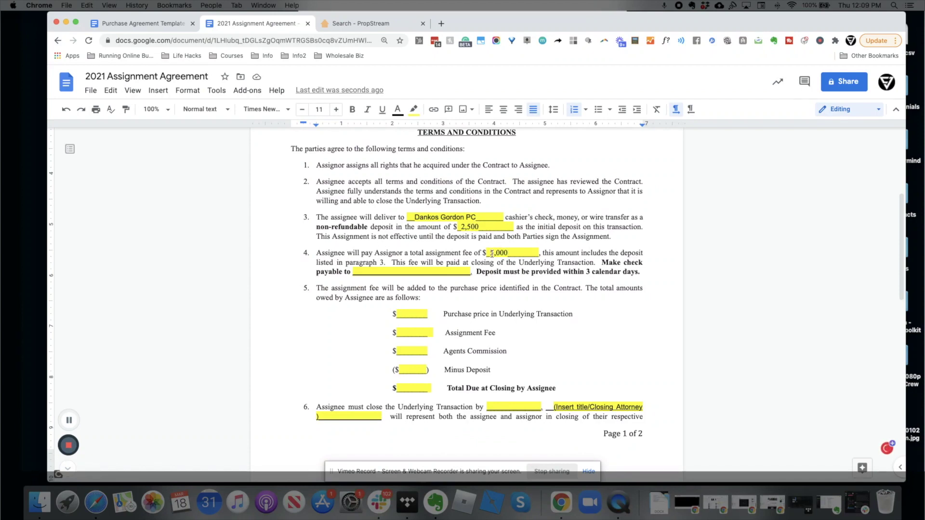
scroll(501, 255, down, 1)
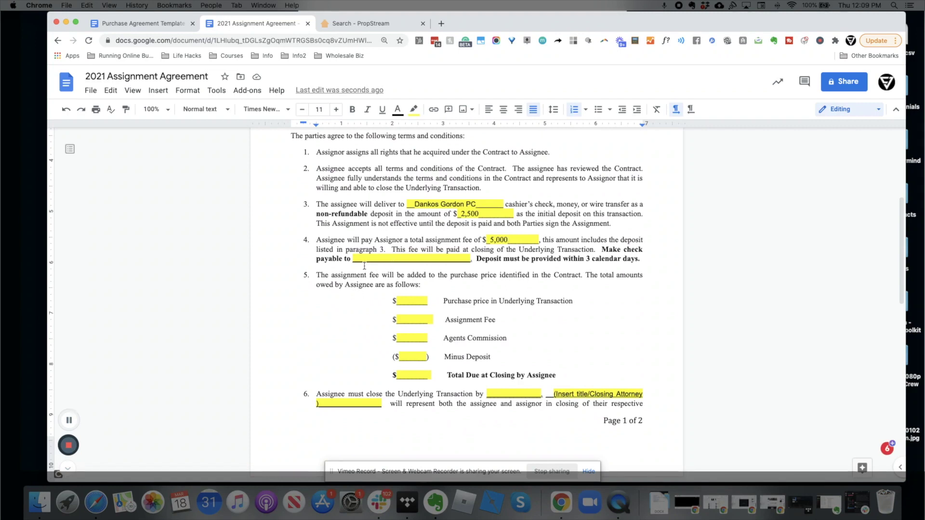
triple_click(545, 258)
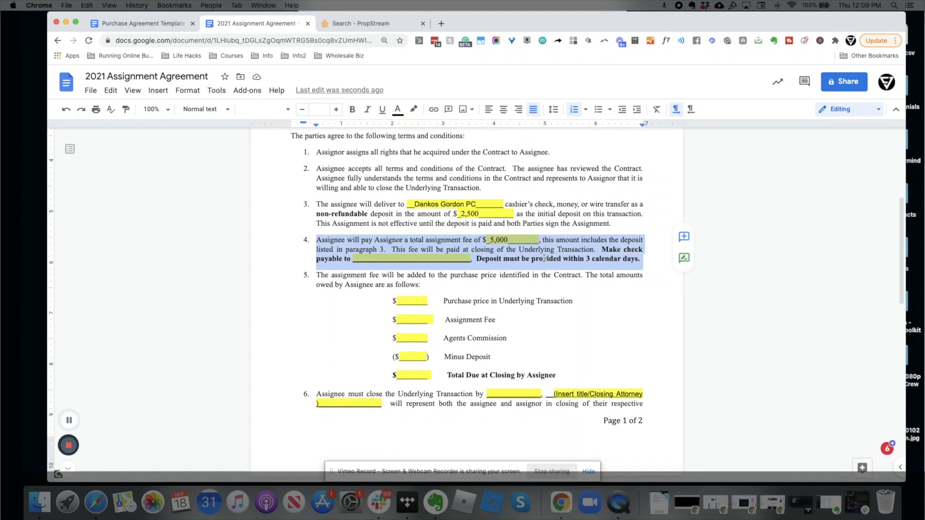
click(365, 259)
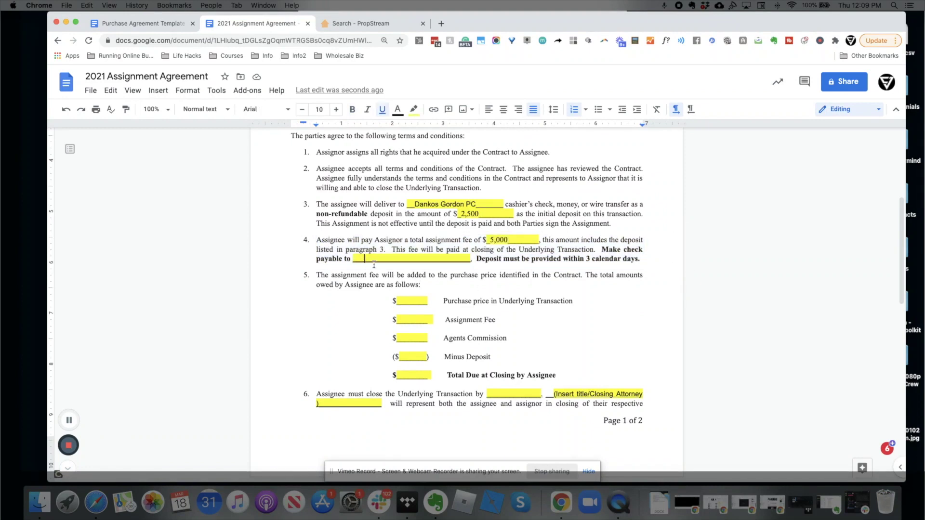
text(Dankos Gord)
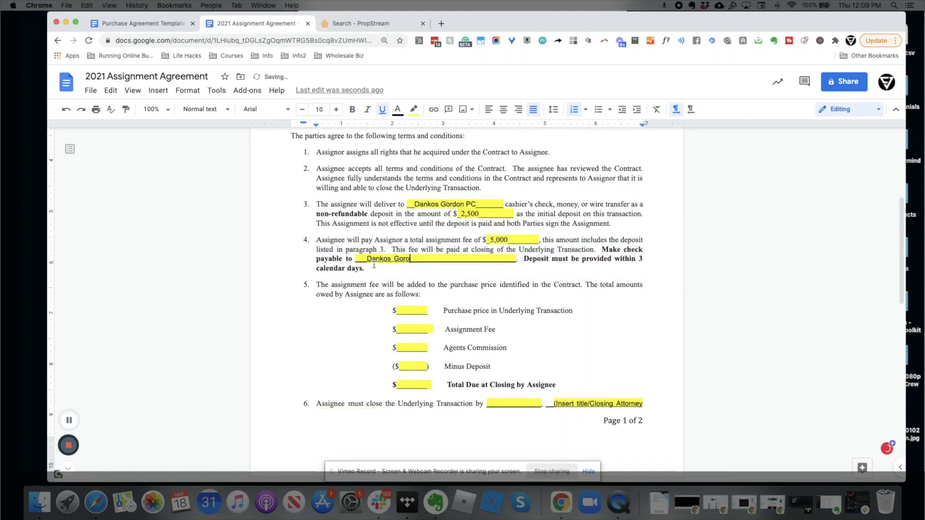
text(on PC)
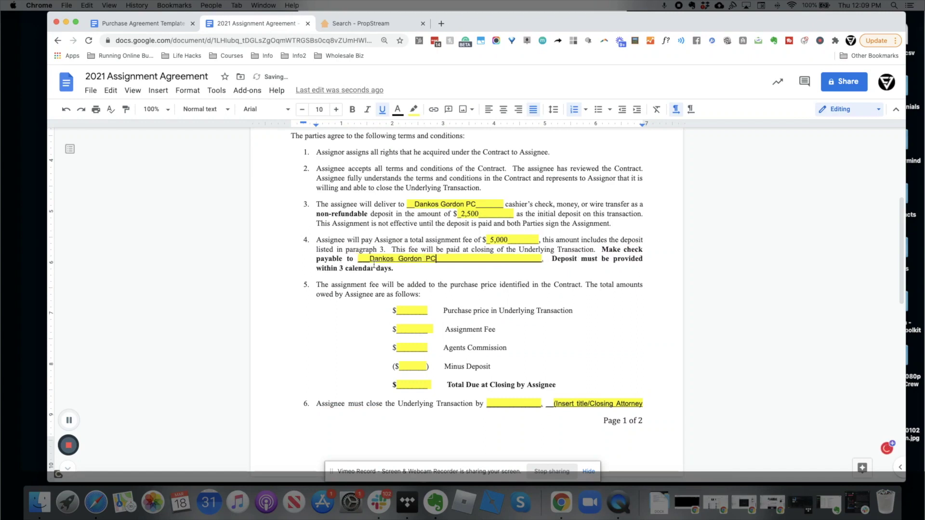
click(397, 268)
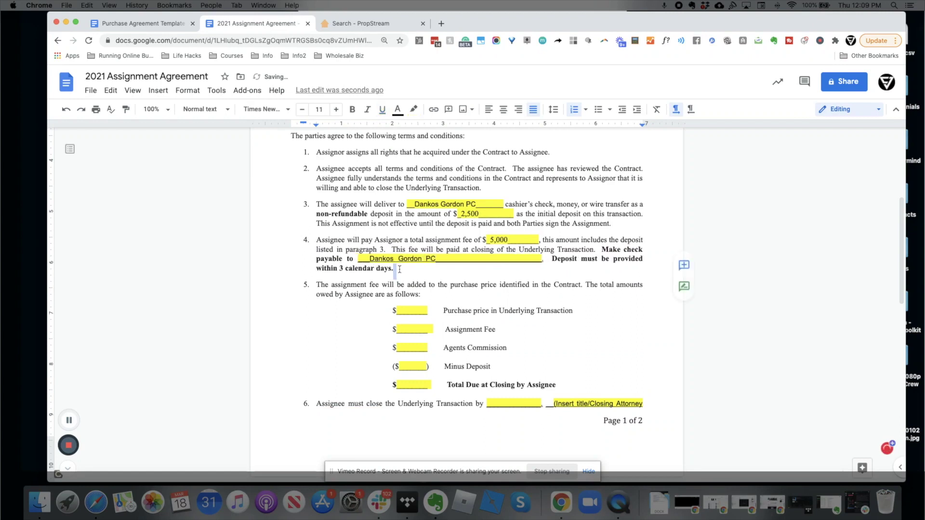
scroll(414, 250, down, 1)
- Enter the purchase price of 100,000, checked against the purchase agreement
click(413, 311)
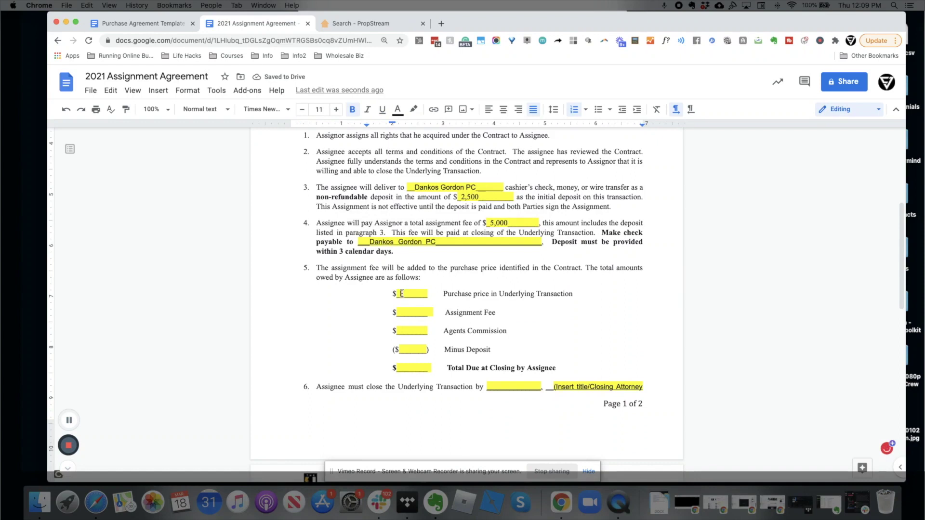
click(164, 24)
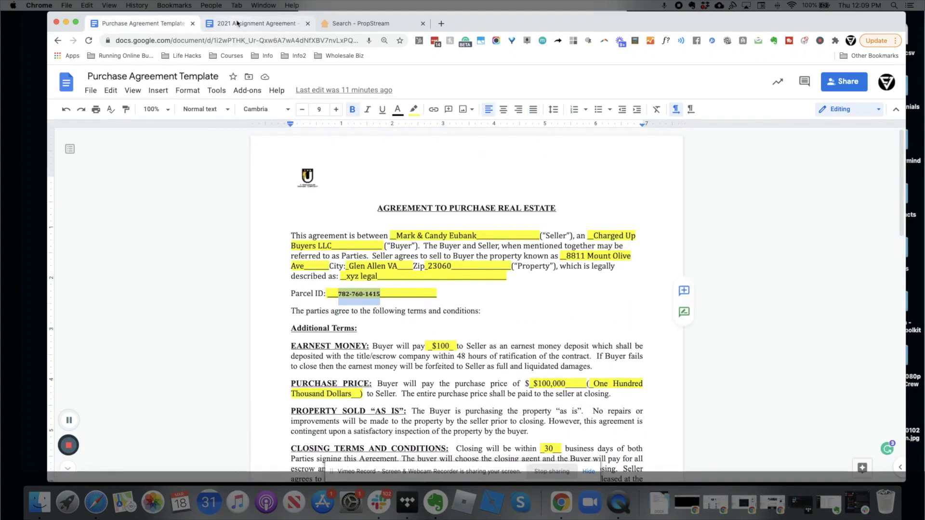
click(237, 24)
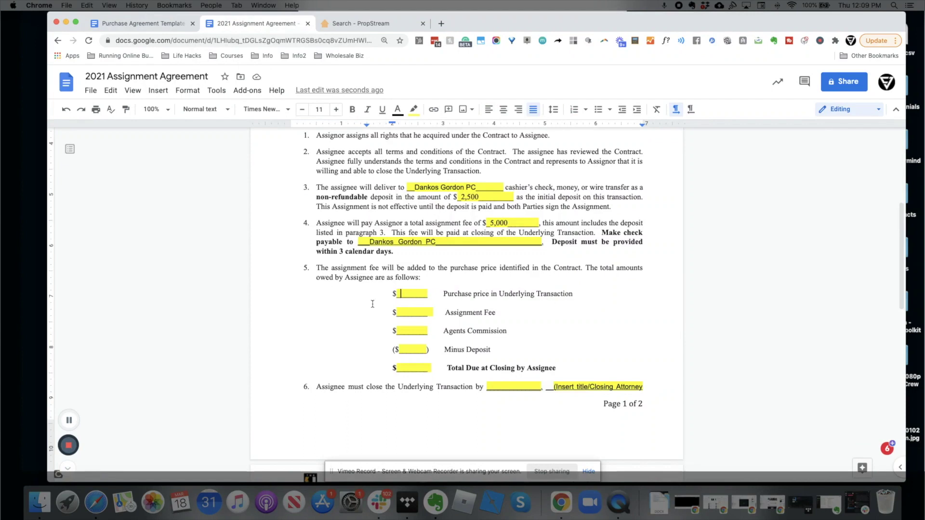
text(100,000)
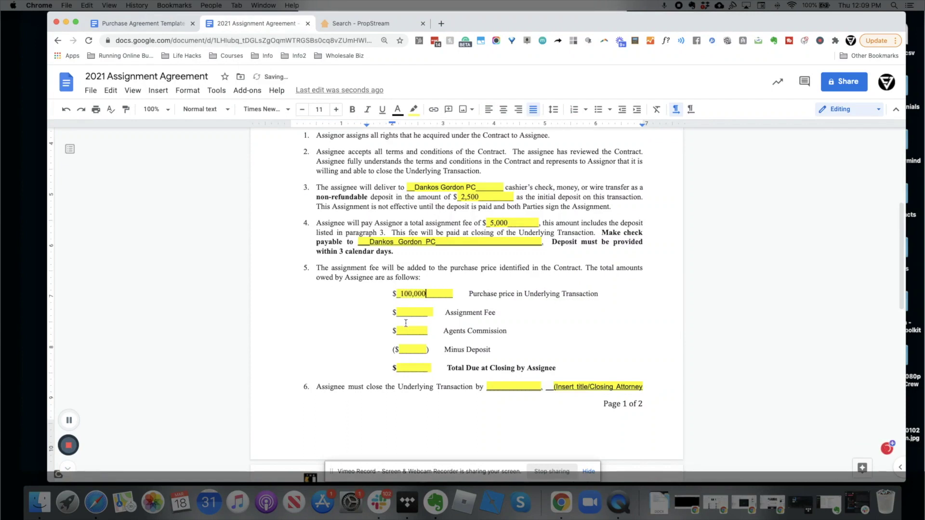
- Enter 5,000 for the Assignment Fee and remove the stray parenthesis after Agents Commission
click(412, 312)
text(5,000)
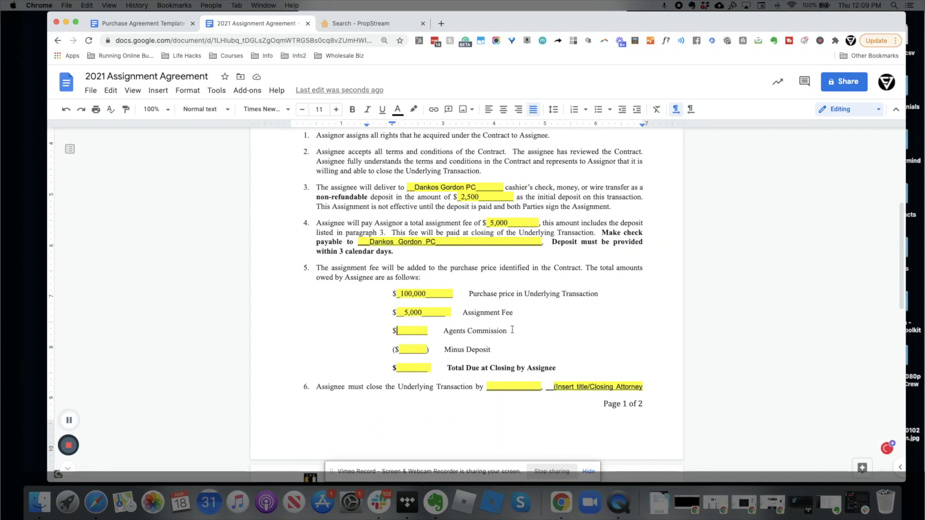
click(404, 332)
click(525, 329)
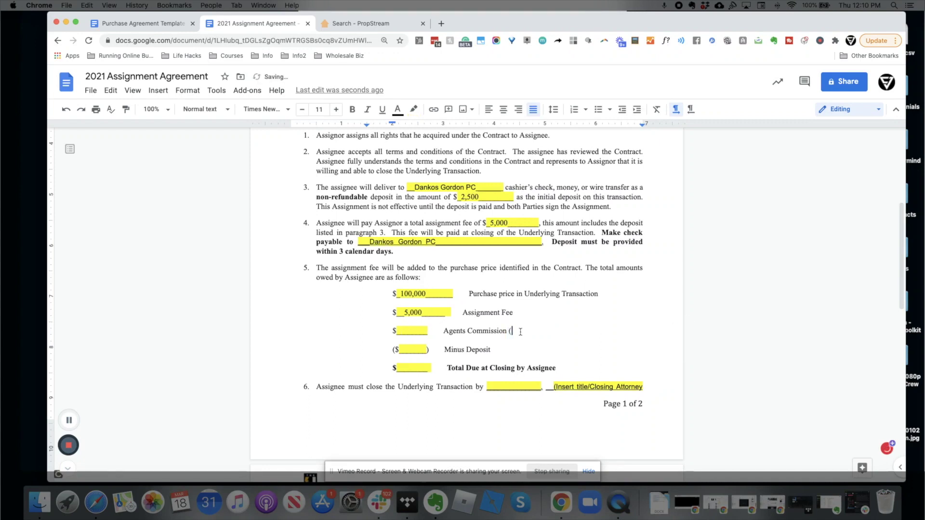
key(BackSpace)
- Enter 2,500 for Minus Deposit and 102,500 for Total Due at Closing
click(404, 350)
text(2)
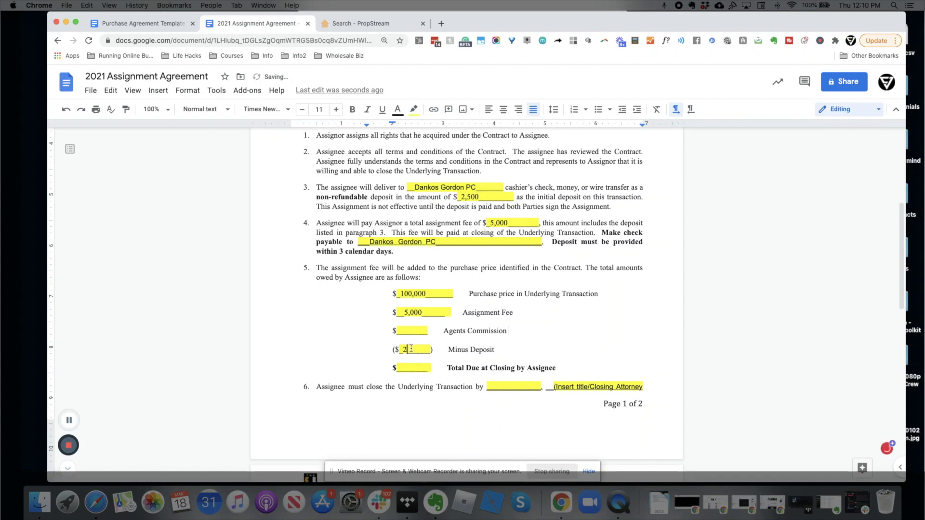
text(,500)
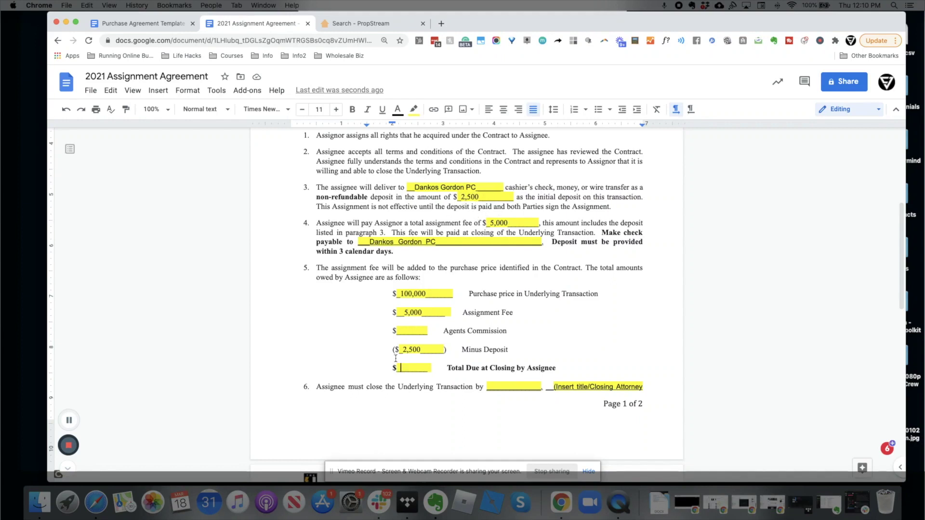
text(102)
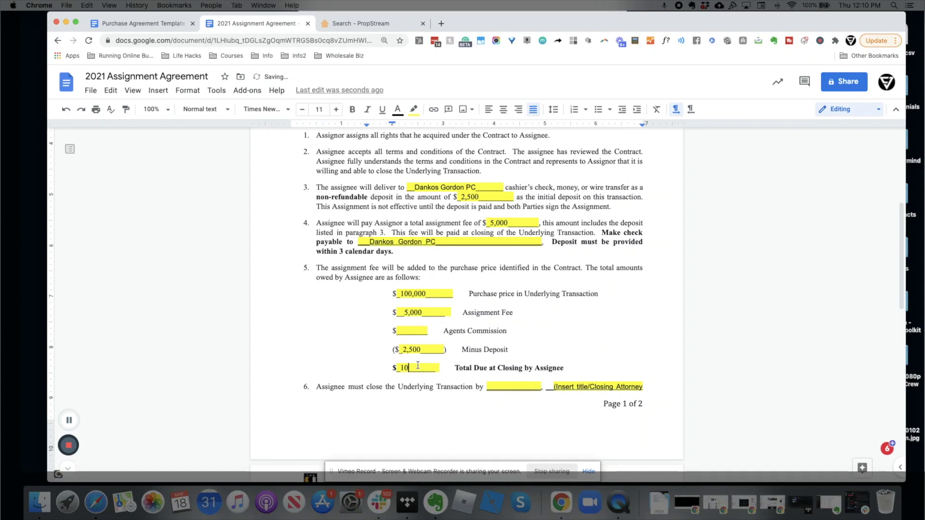
text(,500)
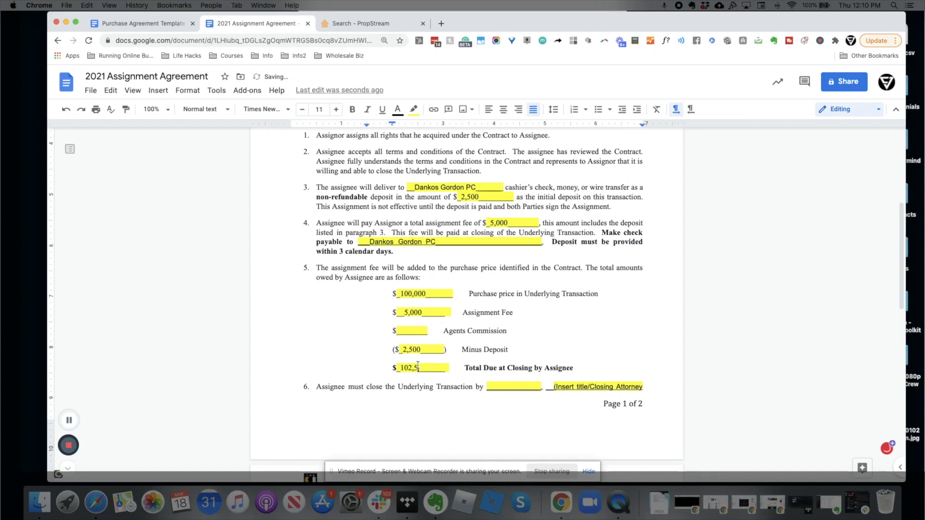
- Set item 6's closing date to 3/31/2021
scroll(427, 357, down, 1)
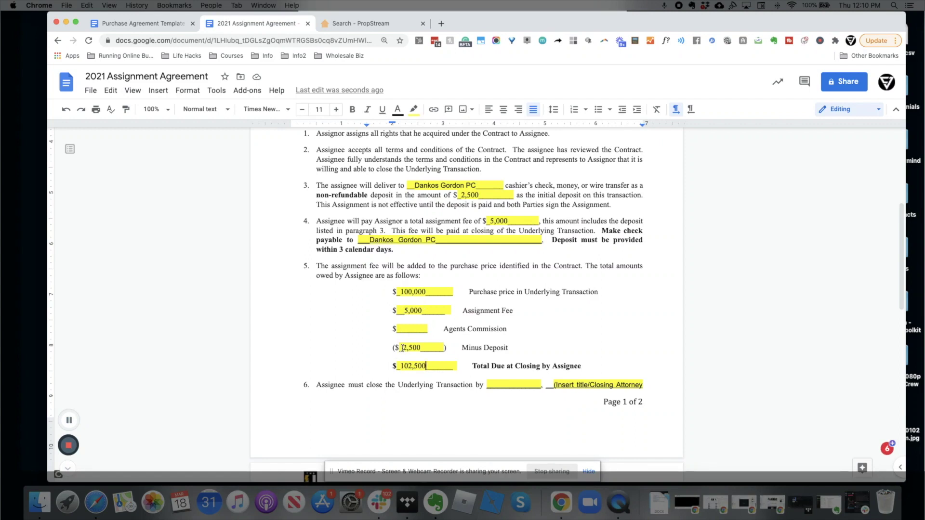
scroll(414, 337, down, 3)
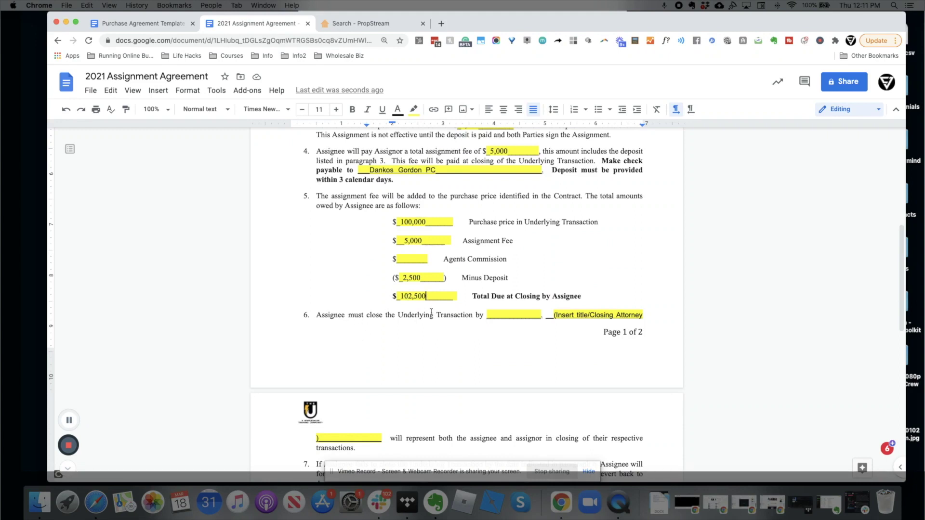
click(496, 315)
text(3/31)
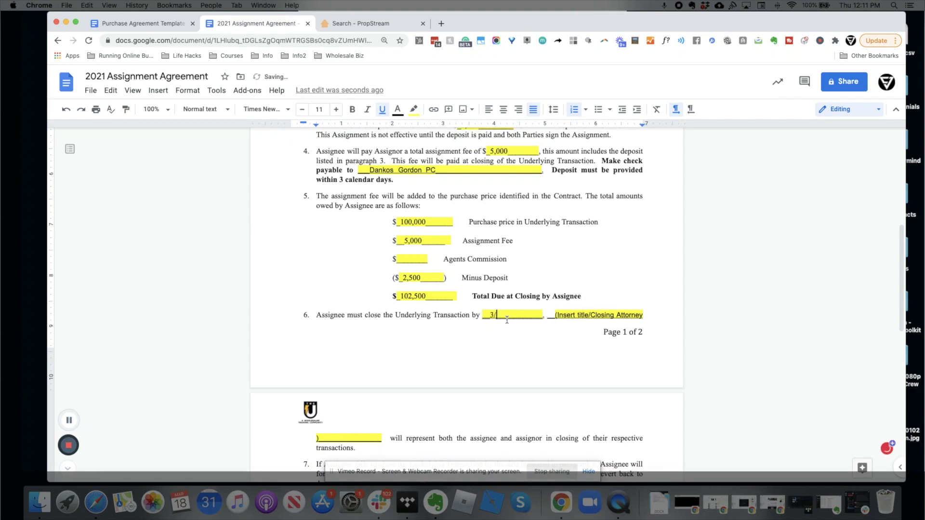
text(/20)
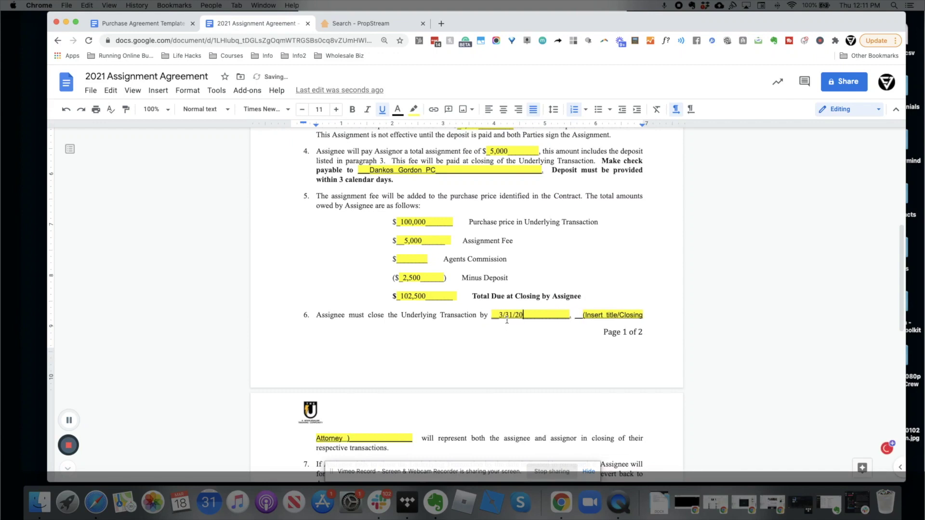
text(21)
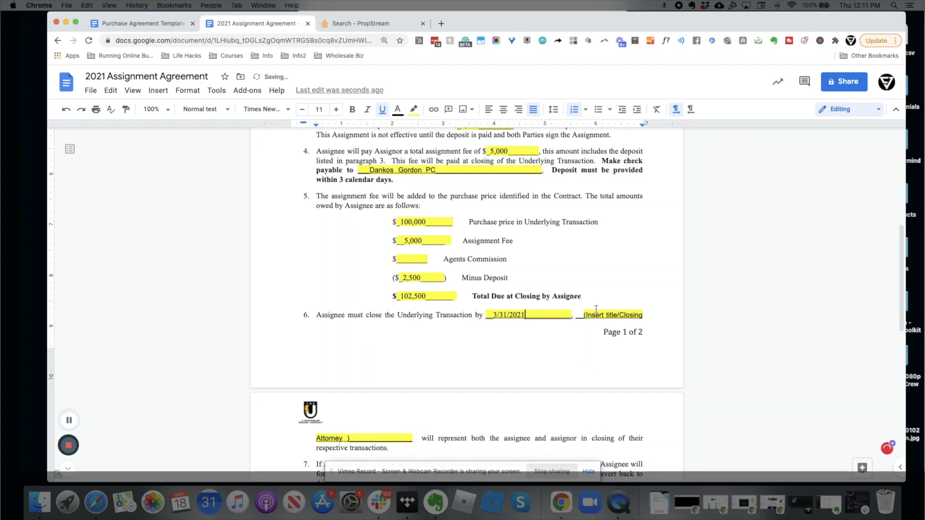
- Replace the closing attorney placeholder with '(Dankos Gordon PC)'
drag(585, 315, 348, 435)
text((Dankos)
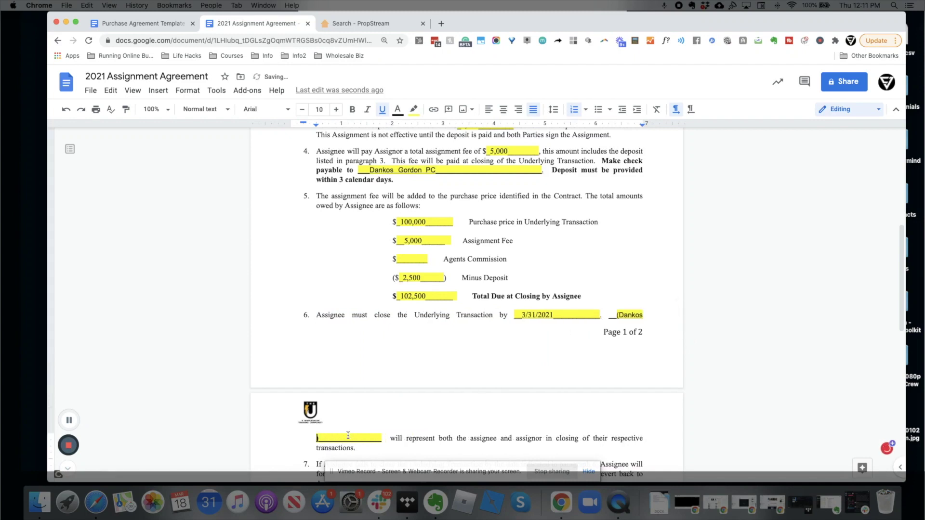
text( Gordon PC))
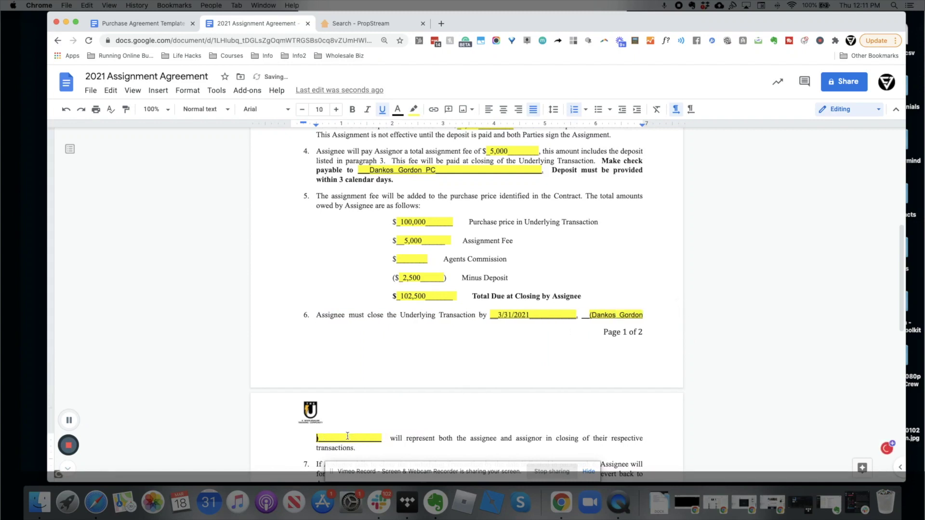
scroll(387, 311, down, 3)
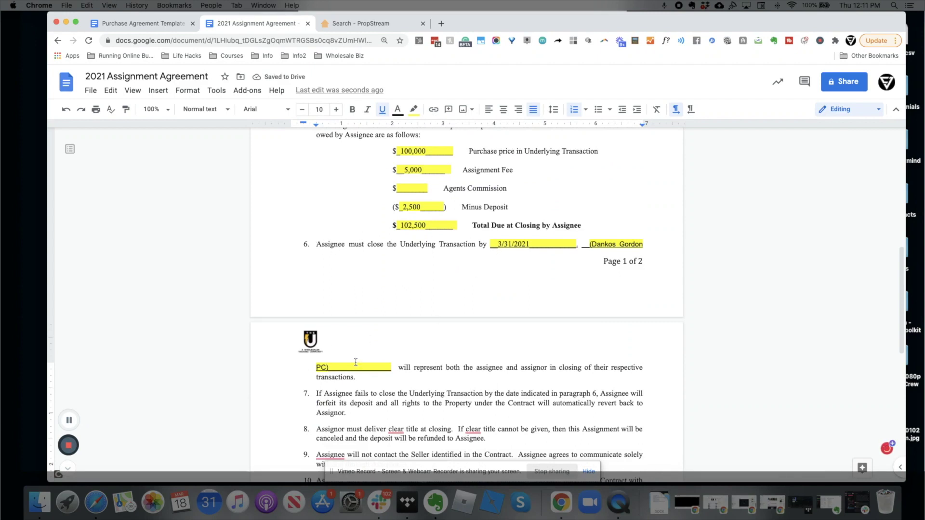
click(400, 364)
scroll(400, 364, down, 1)
scroll(401, 365, down, 2)
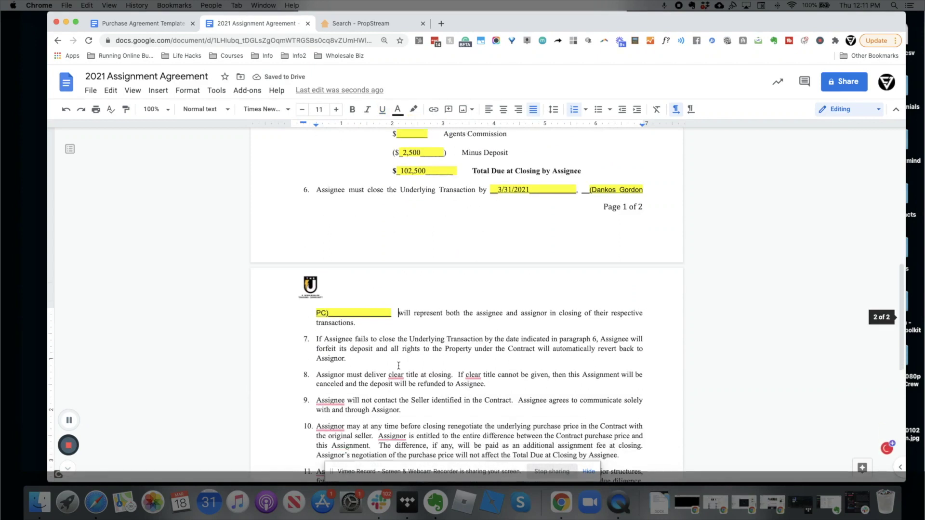
scroll(412, 237, down, 2)
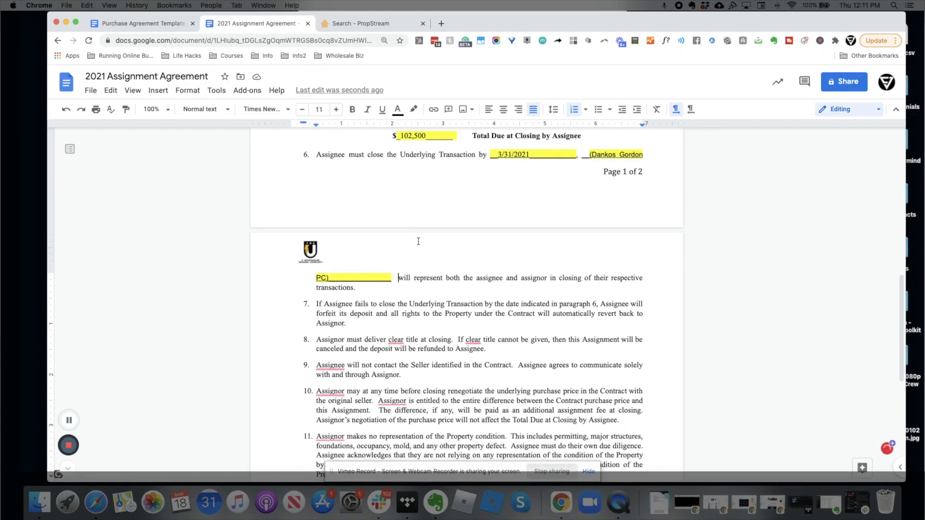
scroll(419, 241, down, 1)
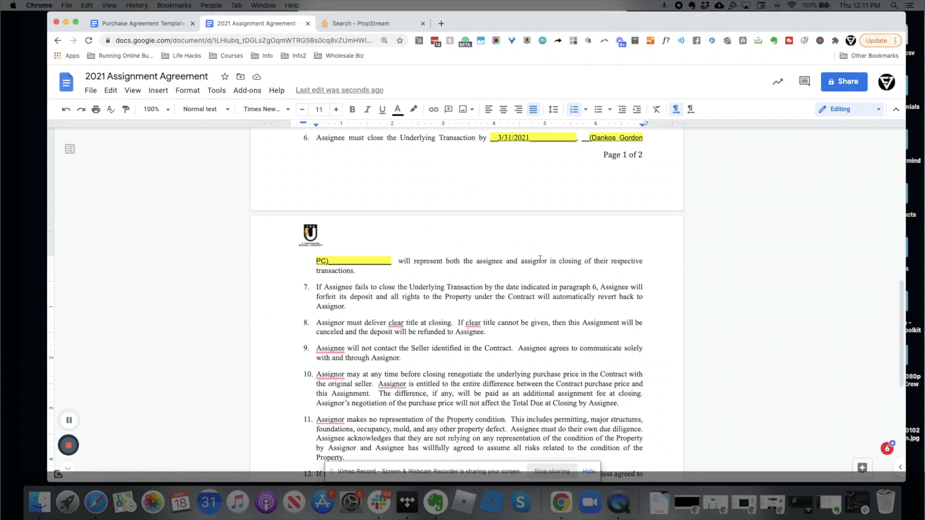
scroll(333, 280, down, 2)
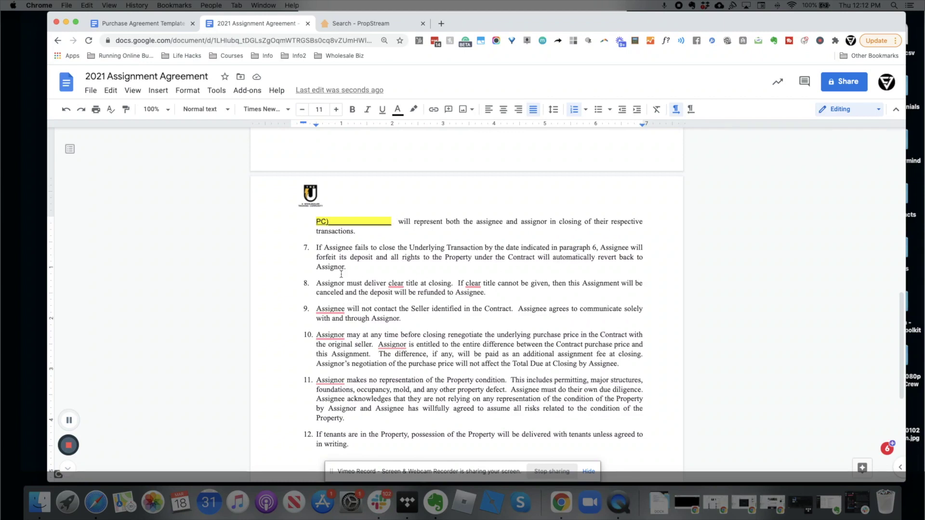
scroll(345, 269, down, 2)
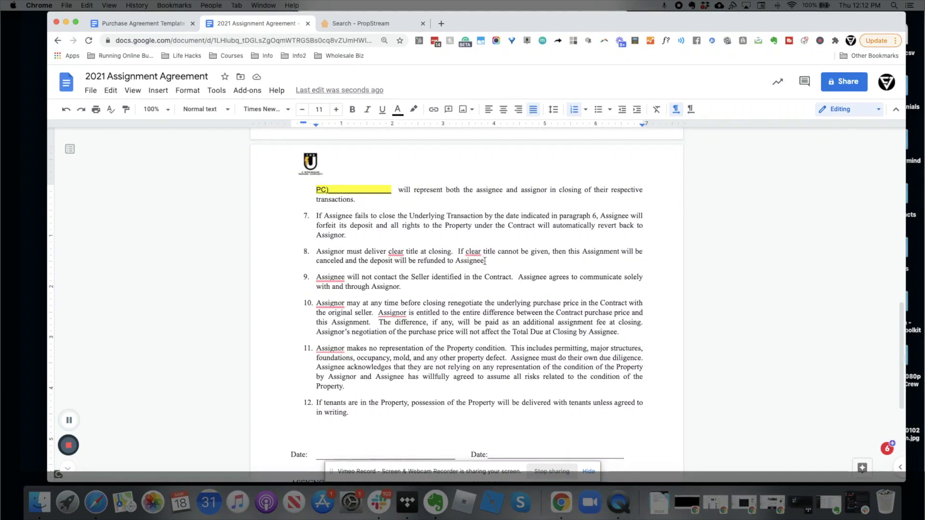
scroll(486, 262, down, 1)
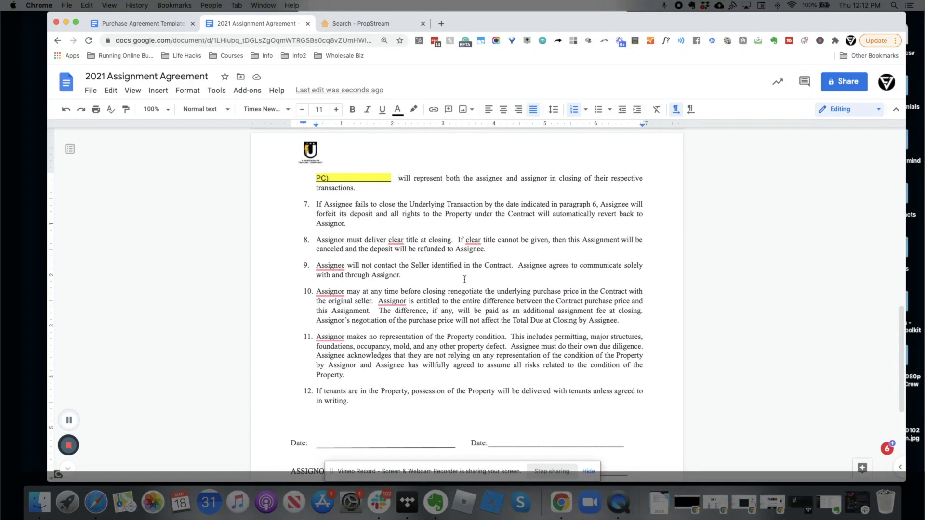
drag(391, 276, 318, 267)
click(488, 275)
click(418, 273)
scroll(422, 274, down, 1)
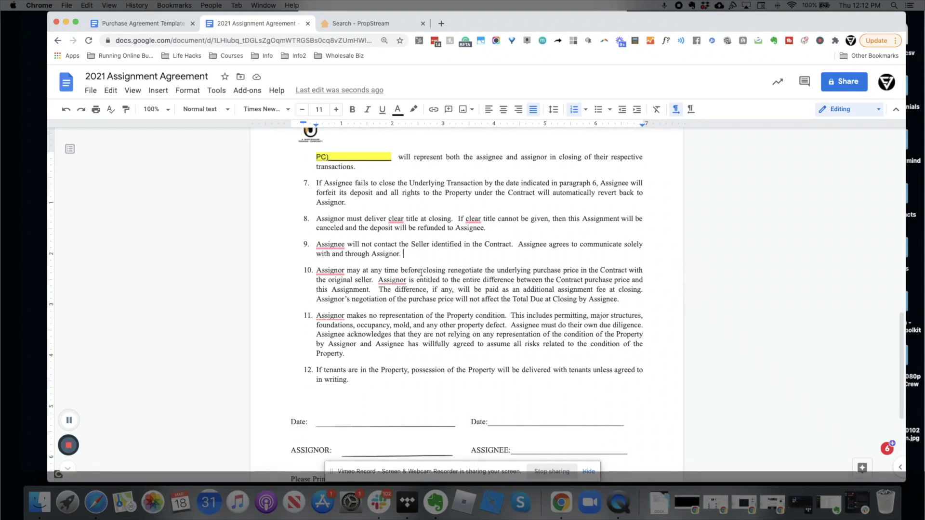
scroll(421, 272, down, 1)
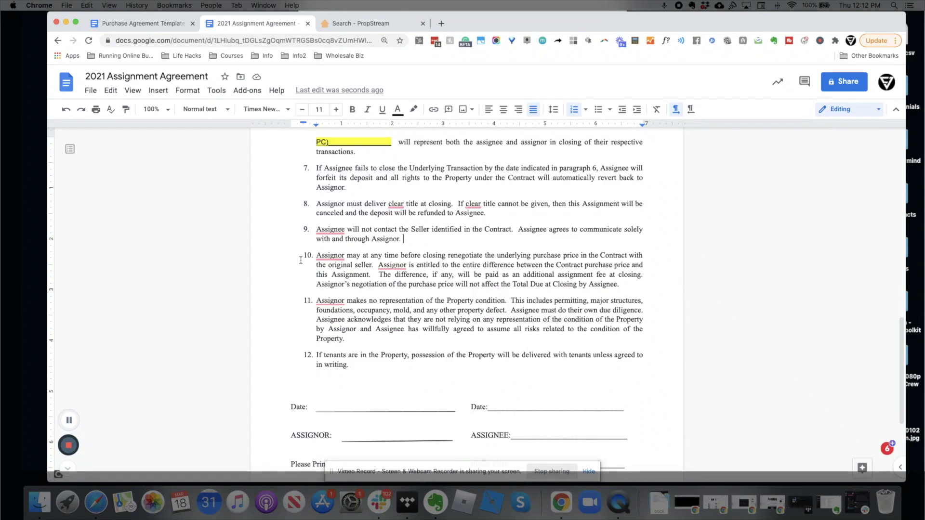
mouse_move(331, 256)
click(448, 256)
mouse_move(385, 266)
scroll(456, 252, down, 1)
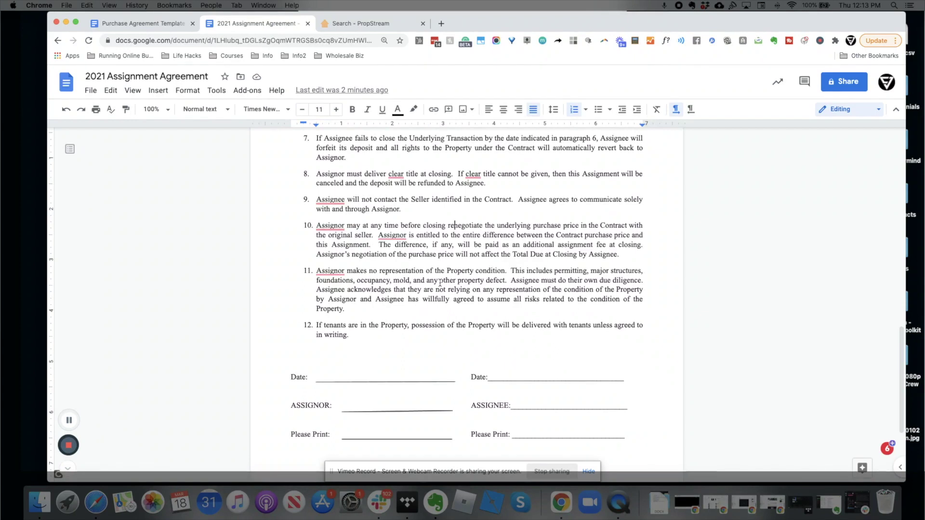
scroll(440, 282, down, 5)
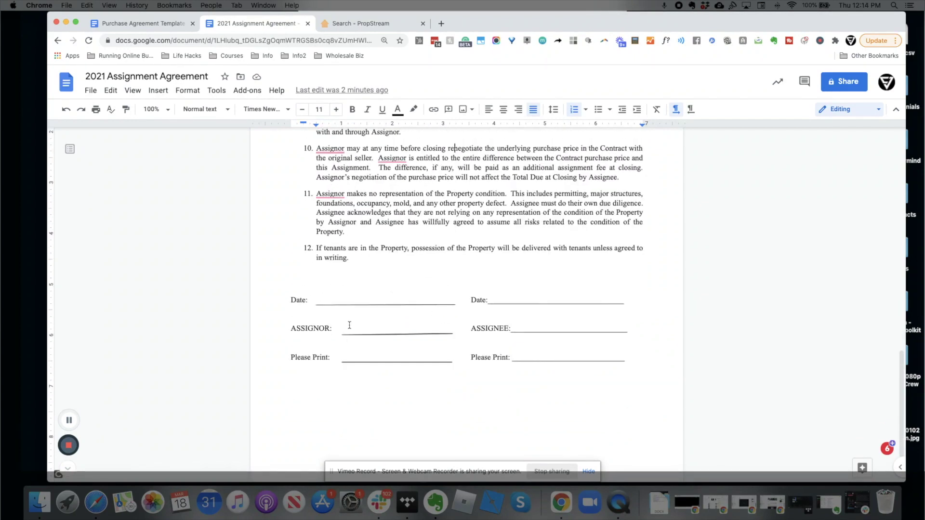
click(347, 327)
click(351, 329)
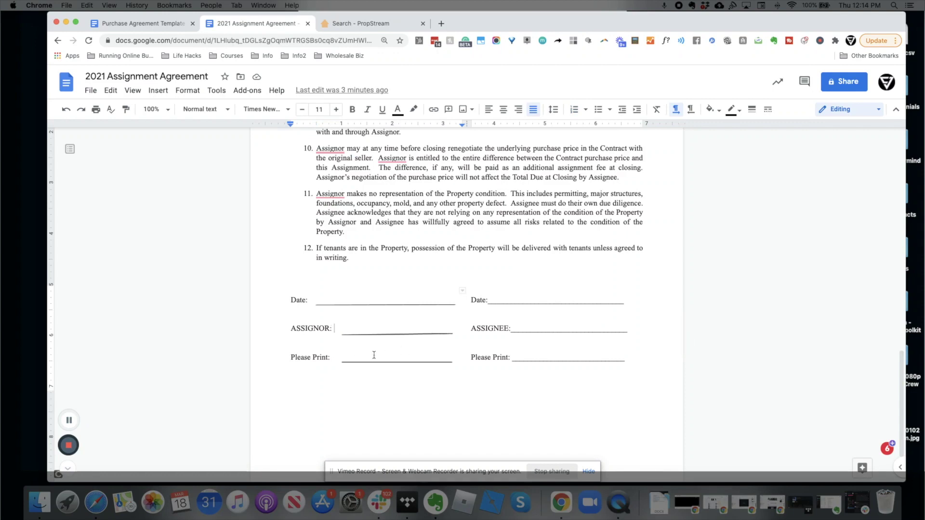
click(480, 328)
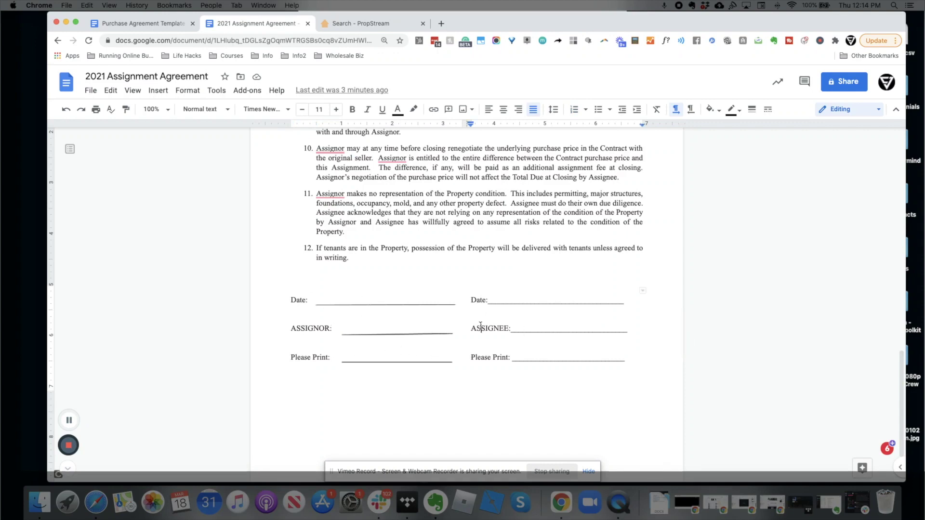
double_click(481, 327)
click(521, 329)
scroll(631, 329, up, 15)
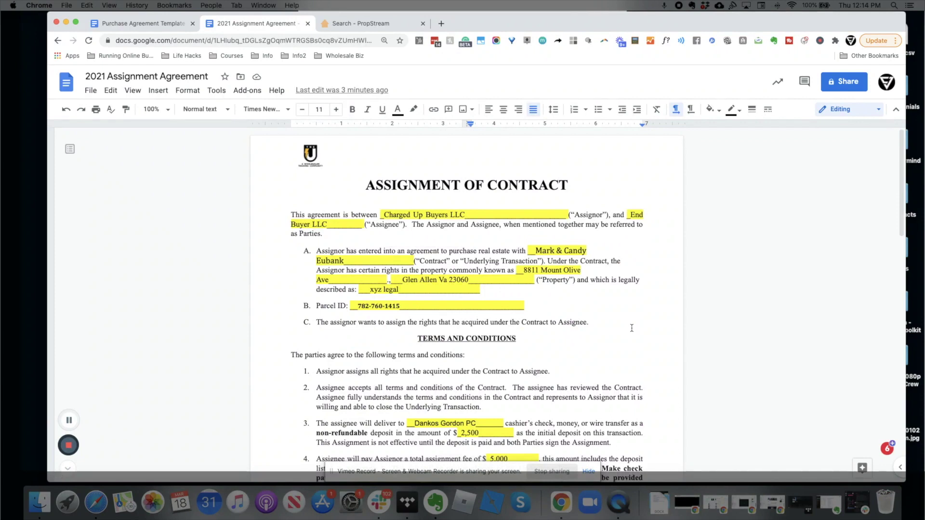
scroll(632, 328, down, 5)
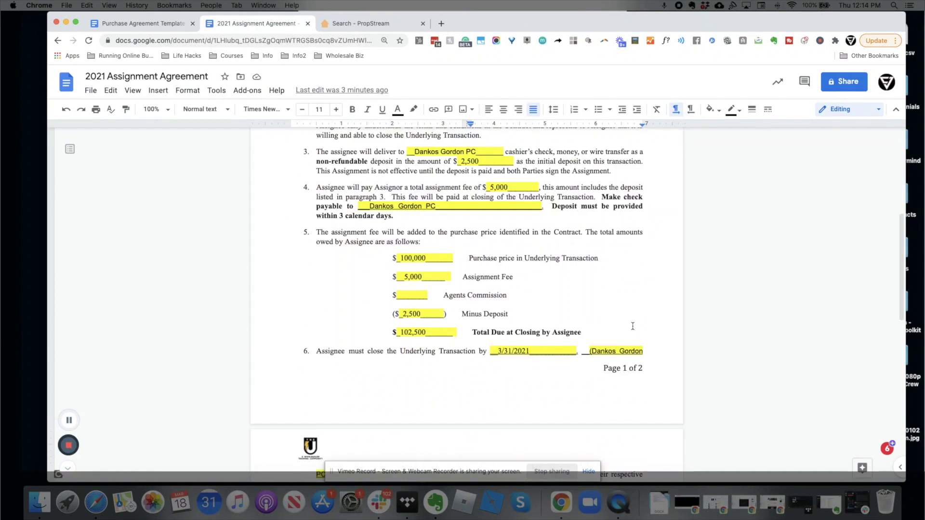
scroll(633, 326, down, 4)
scroll(632, 326, down, 3)
scroll(631, 325, up, 11)
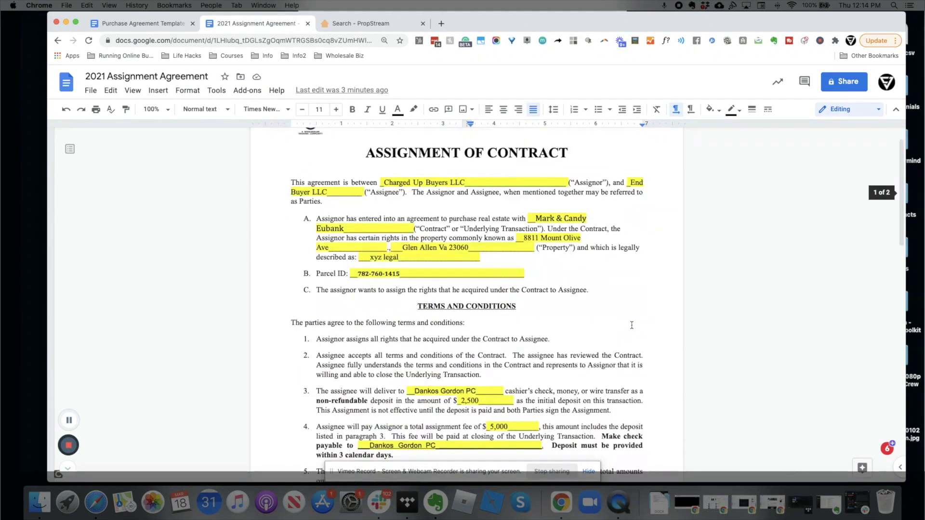
scroll(631, 325, up, 2)
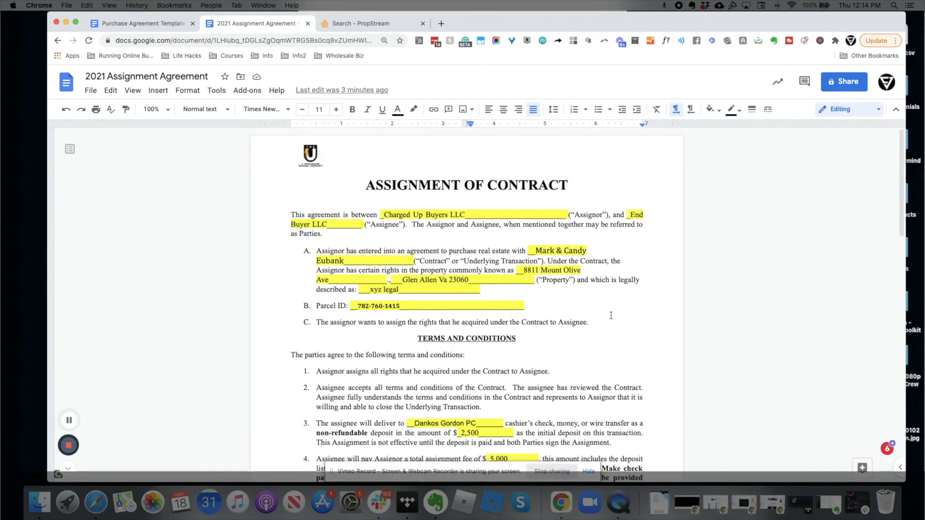